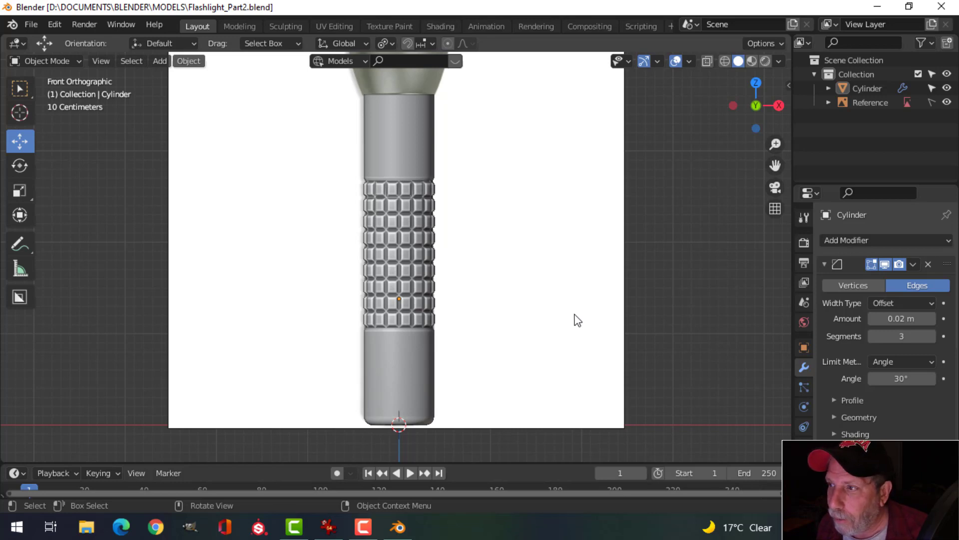
Step: Turn off the Cavity effect in the viewport shading options
left_click(779, 61)
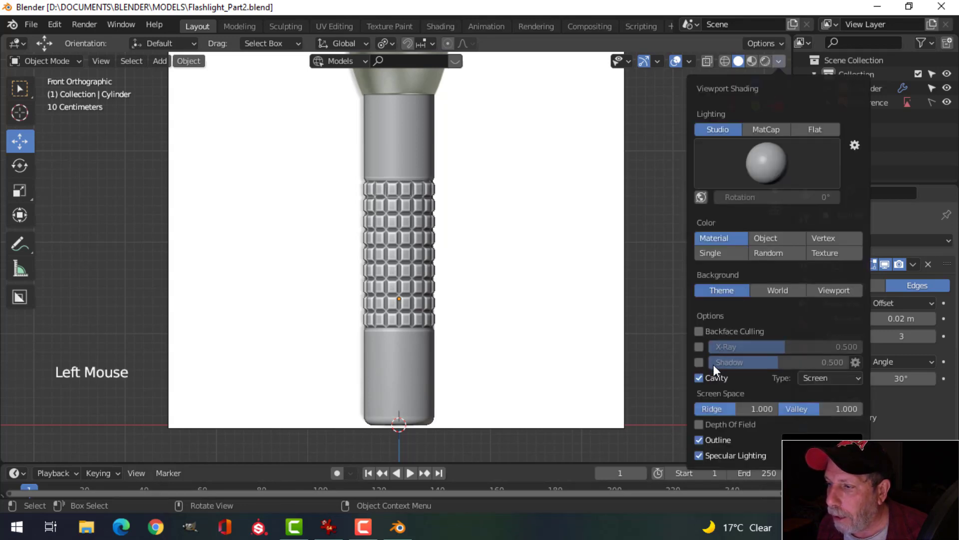
left_click(701, 378)
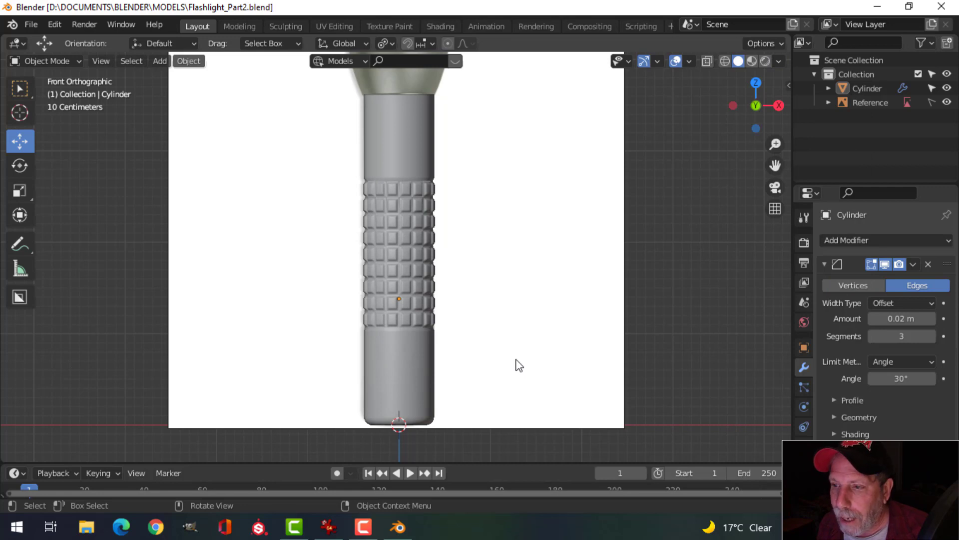
Step: Examine the ribbed band on the reference image at the flashlight's lower end through wireframe shading with X-ray
scroll(520, 366, "up", 1)
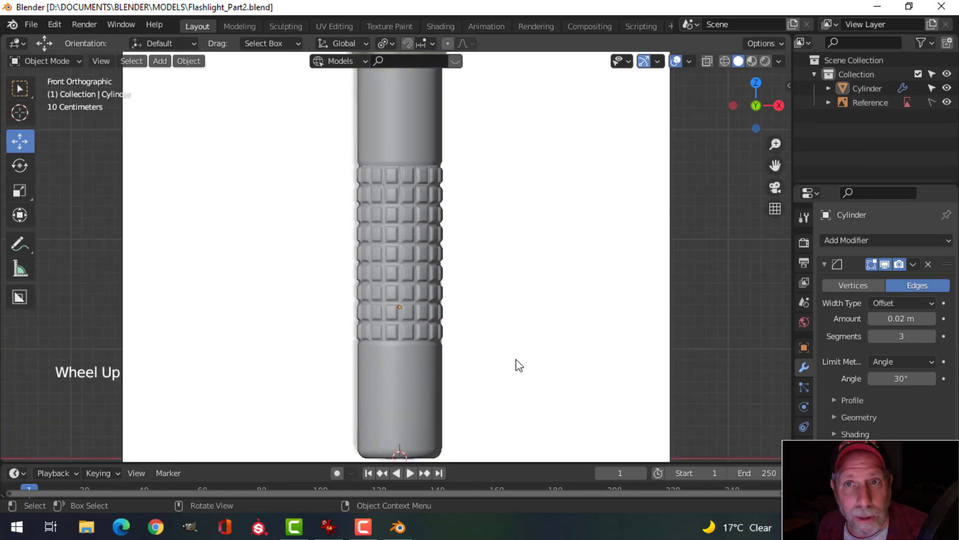
scroll(510, 381, "up", 1)
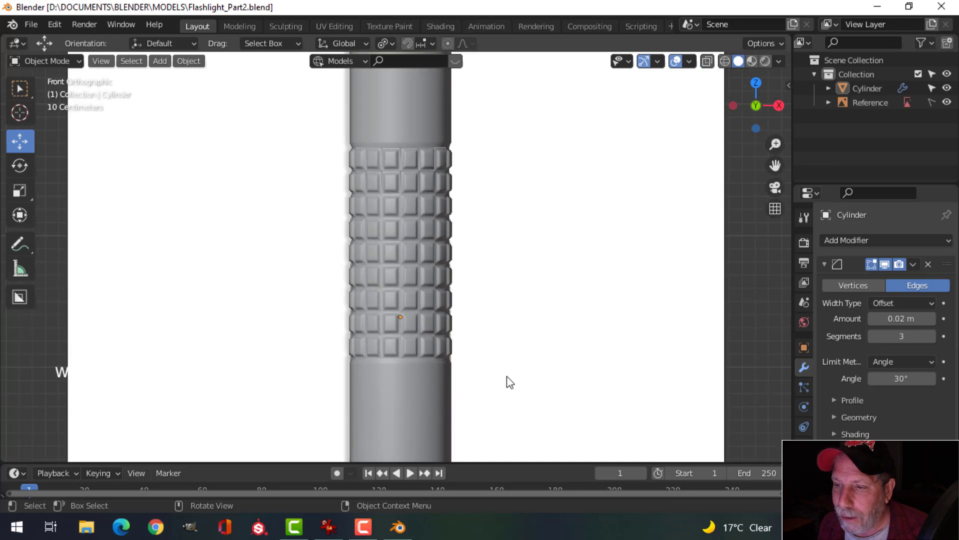
middle_click_drag(512, 390, 520, 262, "shift")
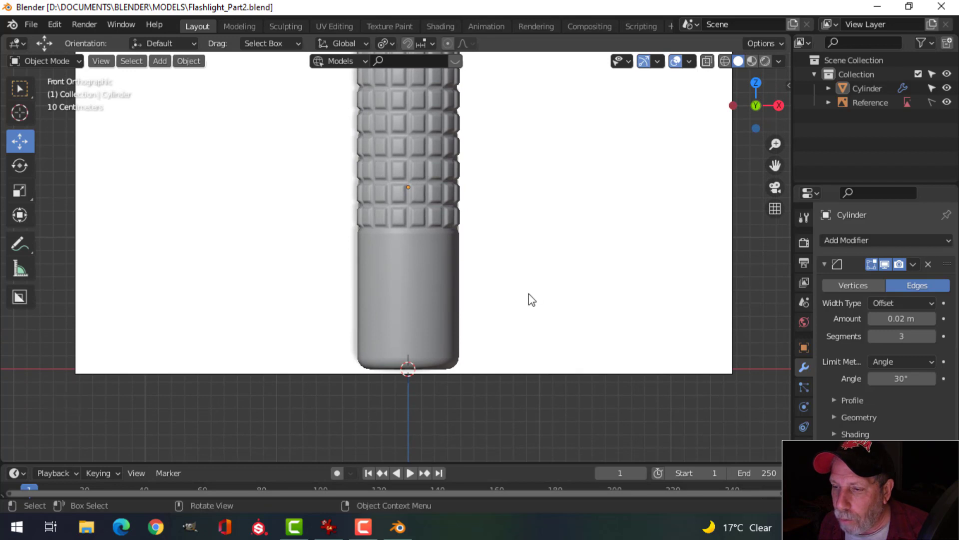
scroll(529, 296, "up", 3)
middle_click_drag(560, 338, 561, 300, "shift")
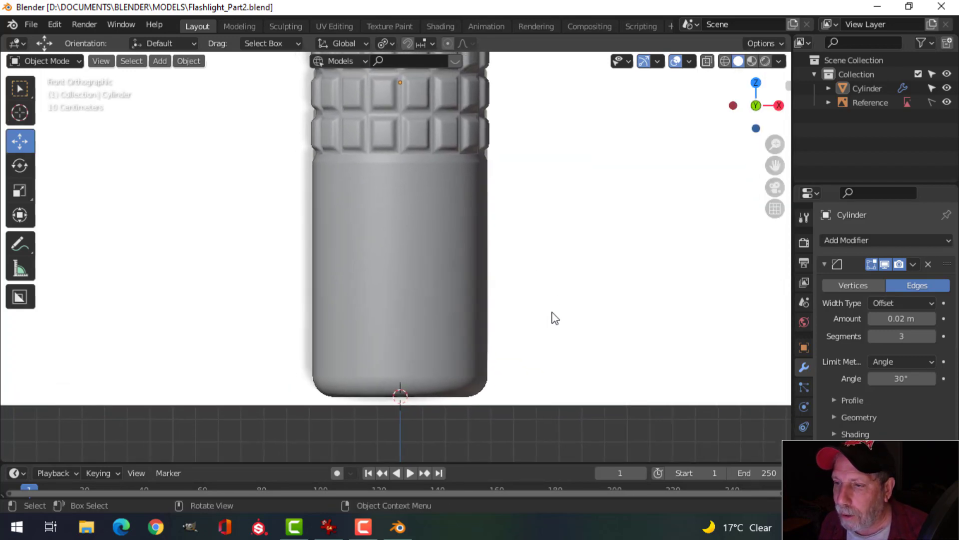
key("z")
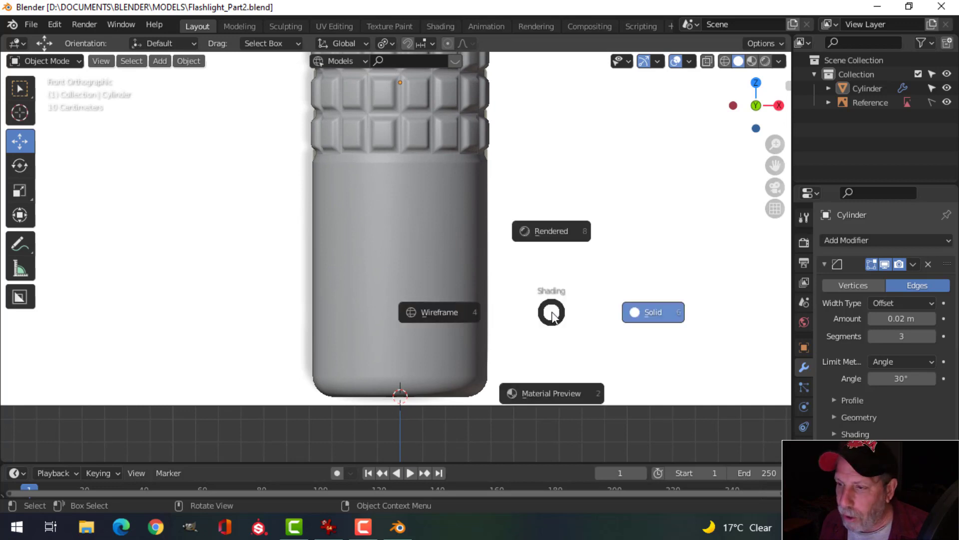
left_click(423, 314)
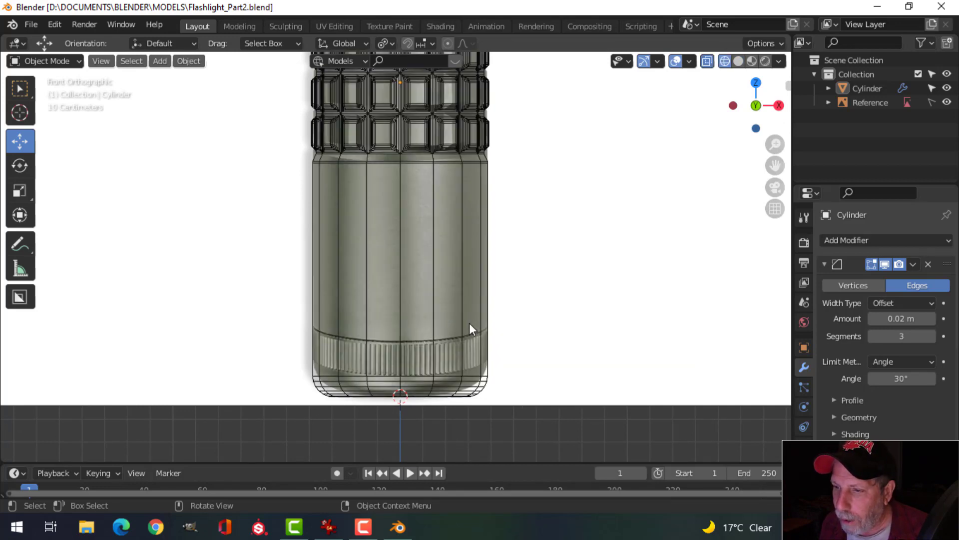
left_click(707, 63)
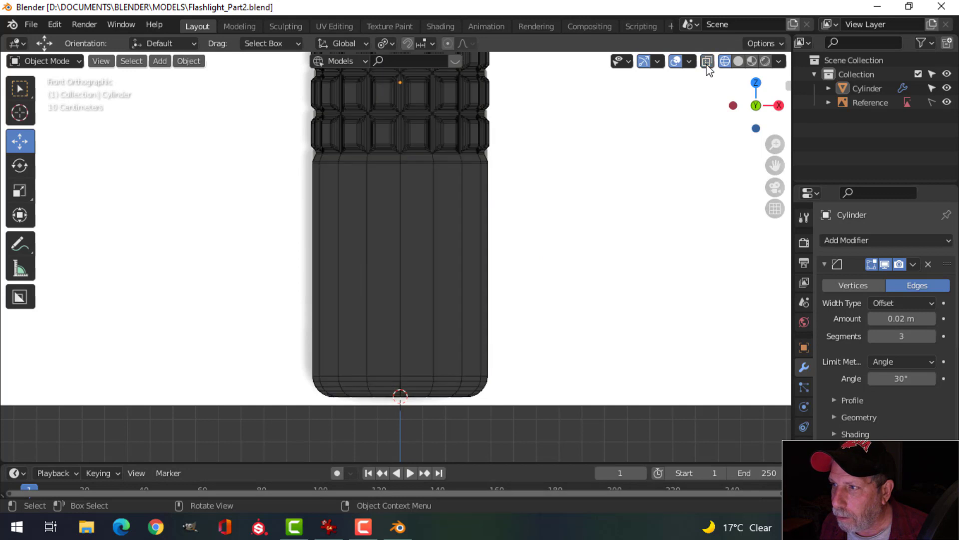
left_click(707, 65)
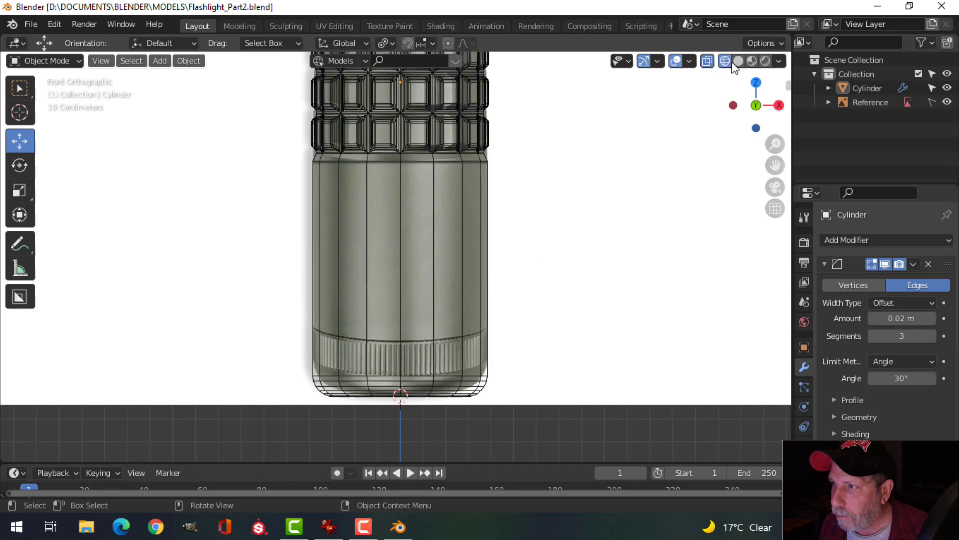
left_click(738, 62)
left_click(725, 63)
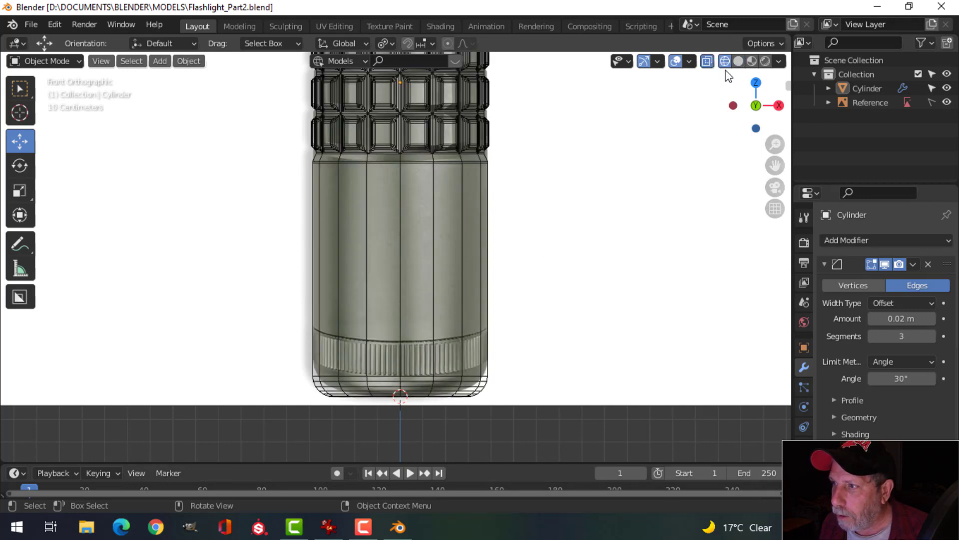
scroll(547, 295, "up", 1)
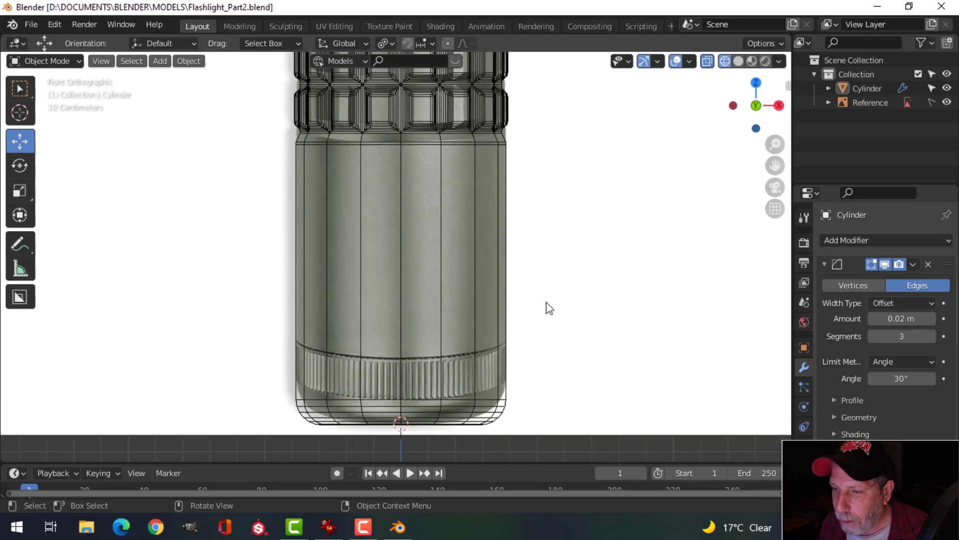
middle_click_drag(545, 308, 540, 242, "shift")
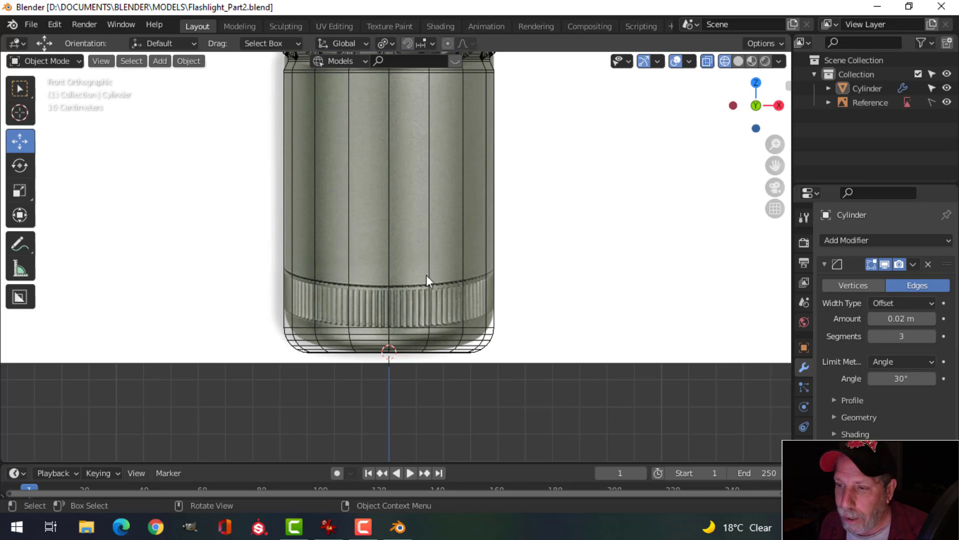
Step: Select the flashlight cylinder and enter Edit Mode with the viewport in wireframe shading
left_click(739, 61)
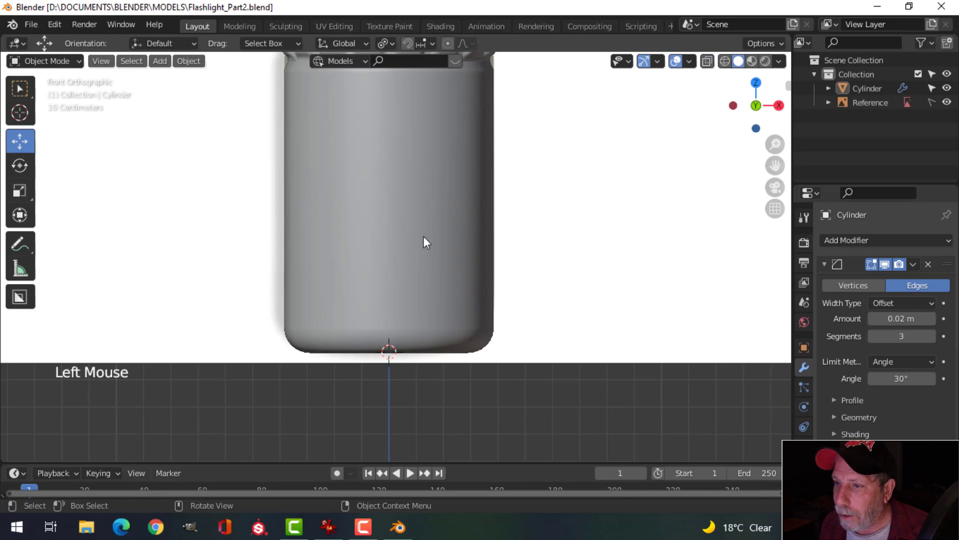
left_click(473, 277)
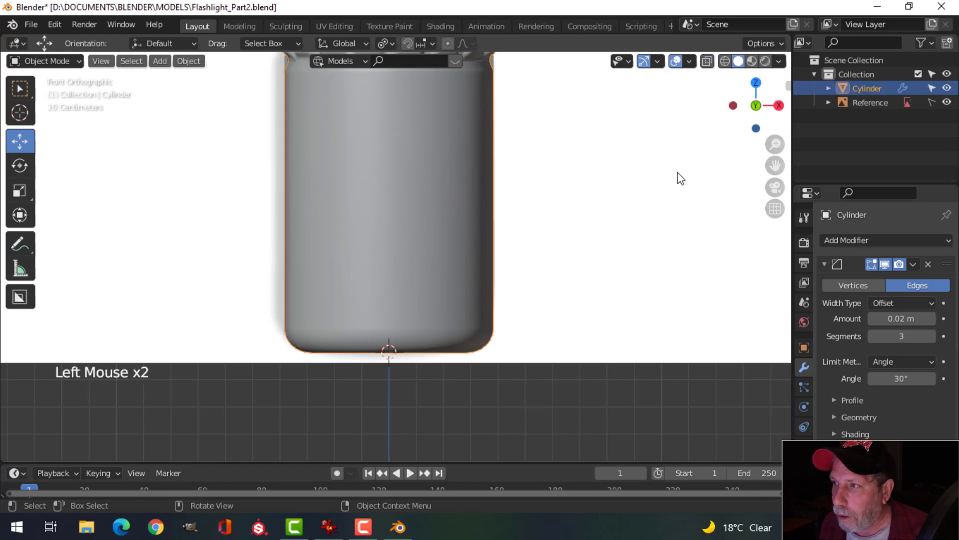
left_click(725, 61)
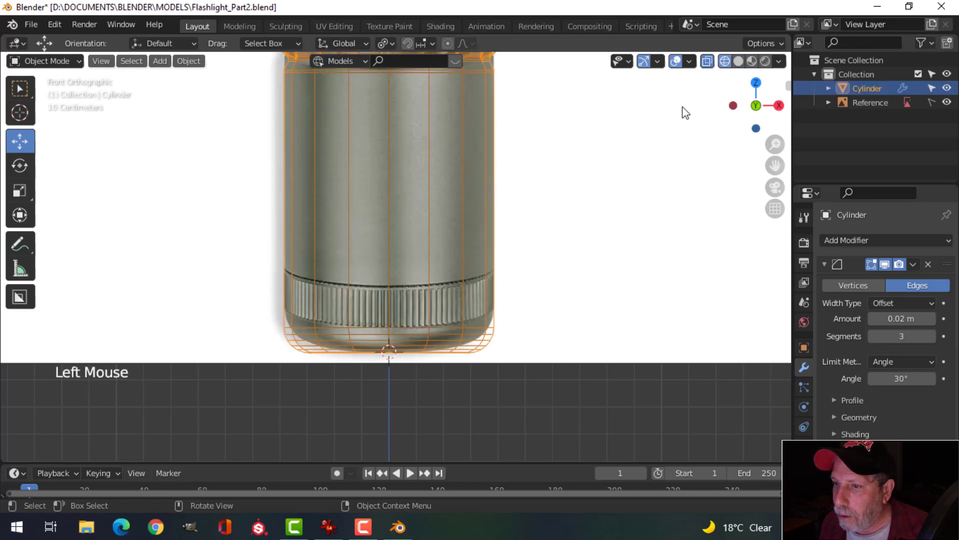
left_click(423, 289)
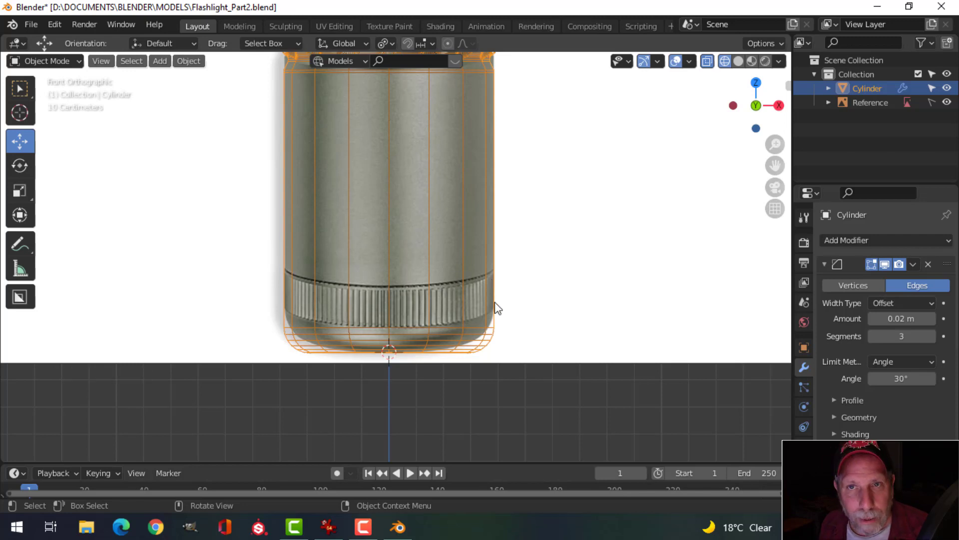
scroll(496, 305, "down", 2)
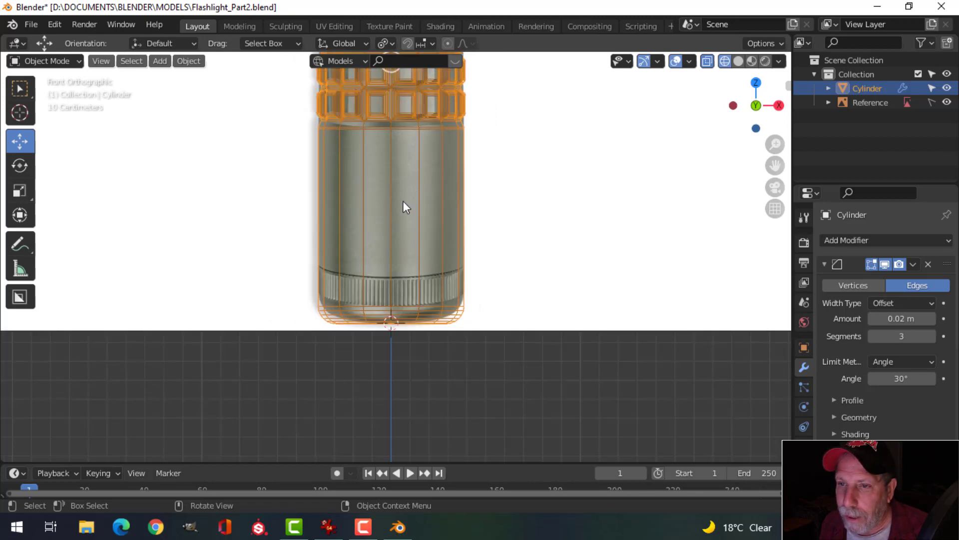
key("Tab")
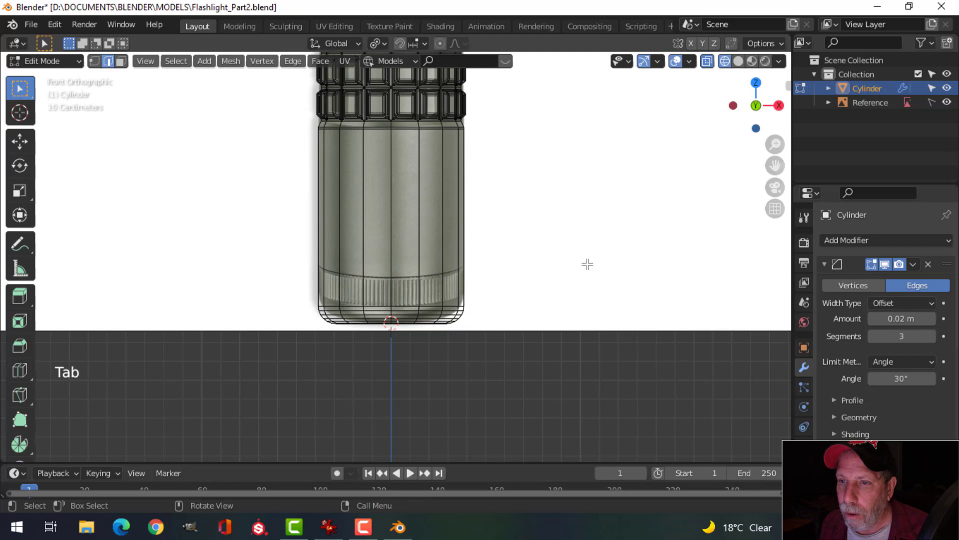
key("Tab")
left_click(54, 61)
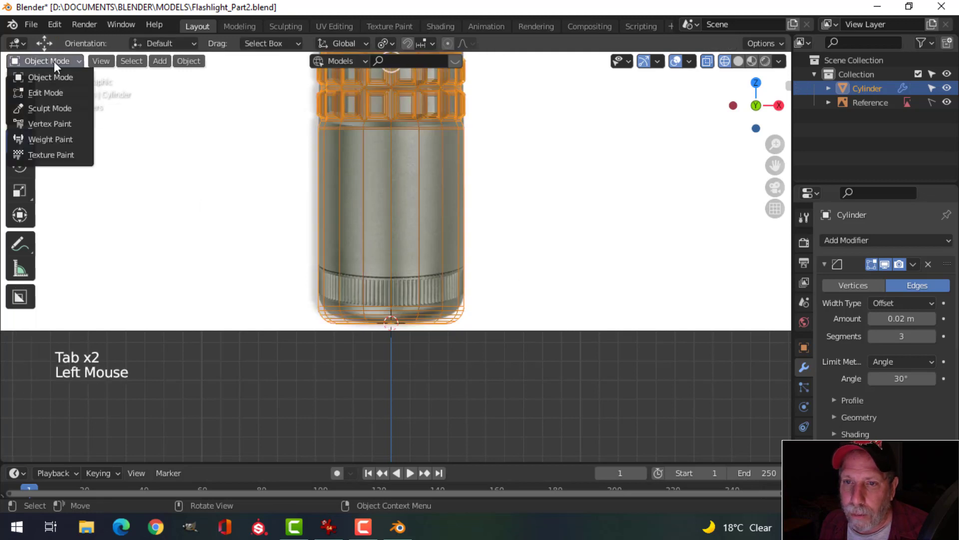
left_click(58, 88)
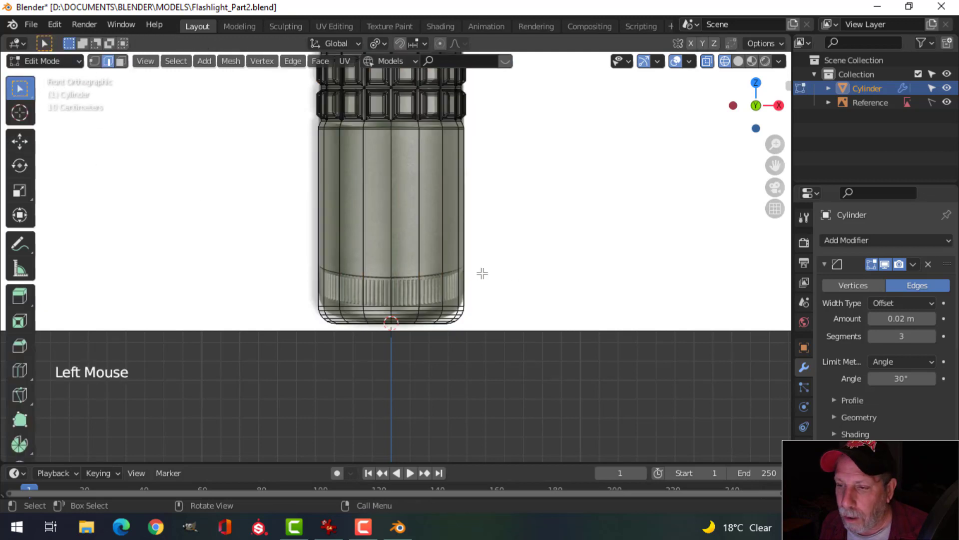
Step: Add a horizontal loop cut around the lower body and slide it down to the upper edge of the reference's ribbed band
scroll(482, 273, "up", 1)
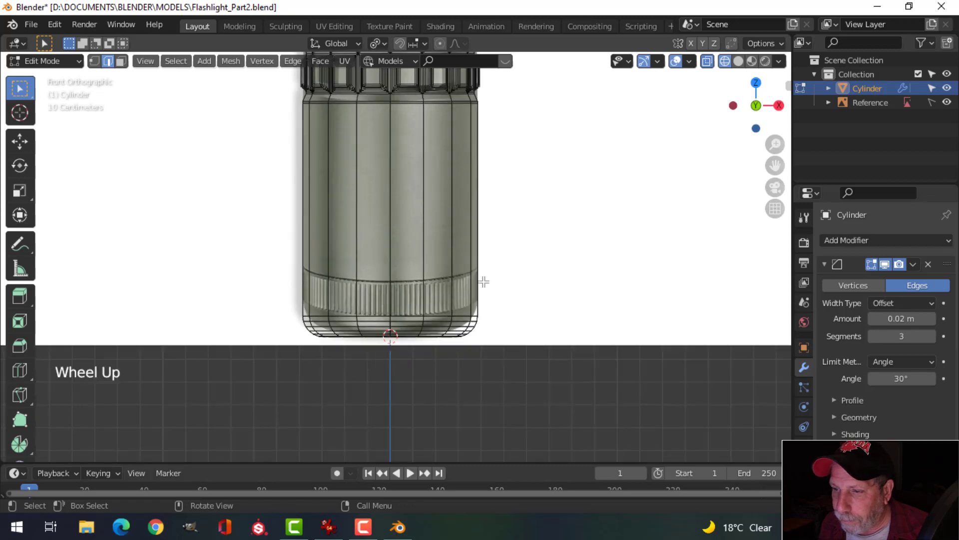
middle_click_drag(484, 280, 490, 255, "shift")
scroll(490, 254, "up", 1)
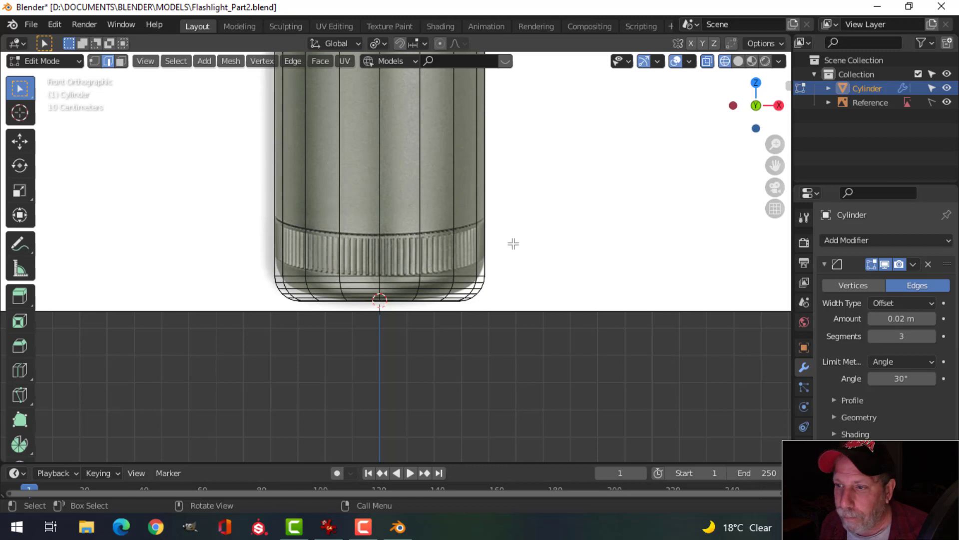
scroll(512, 242, "down", 2)
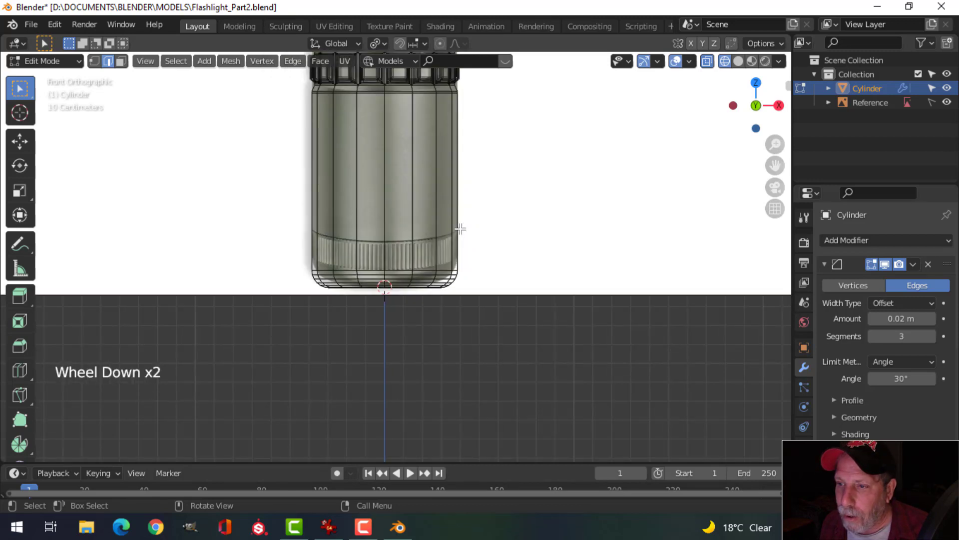
scroll(460, 228, "down", 1)
middle_click_drag(462, 225, 440, 217, "shift")
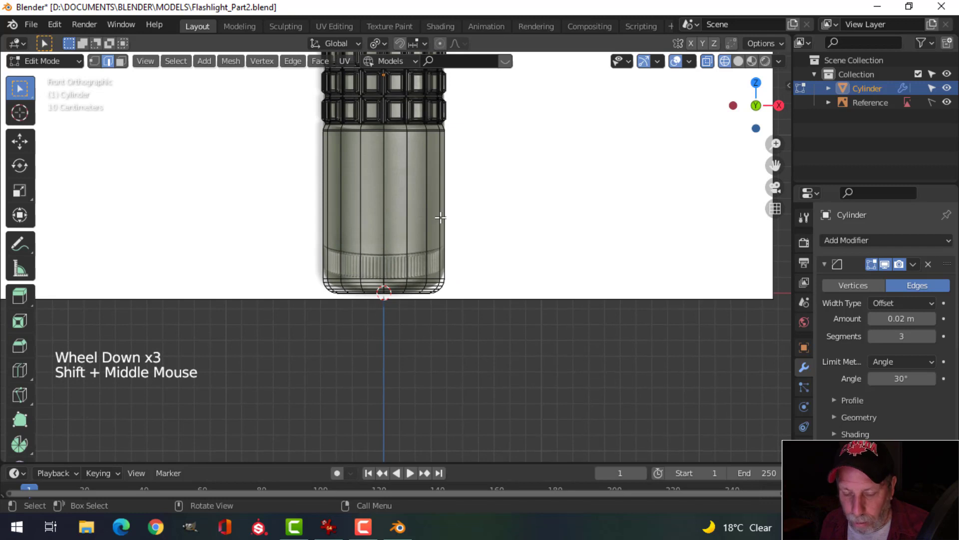
key("ctrl+r")
left_click(441, 217)
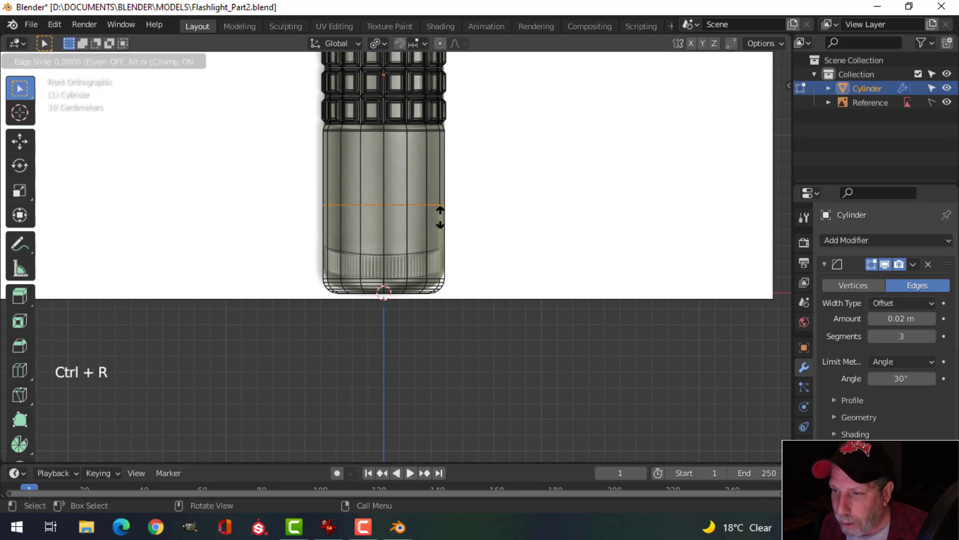
left_click_drag(440, 217, 427, 266)
scroll(256, 260, "up", 5)
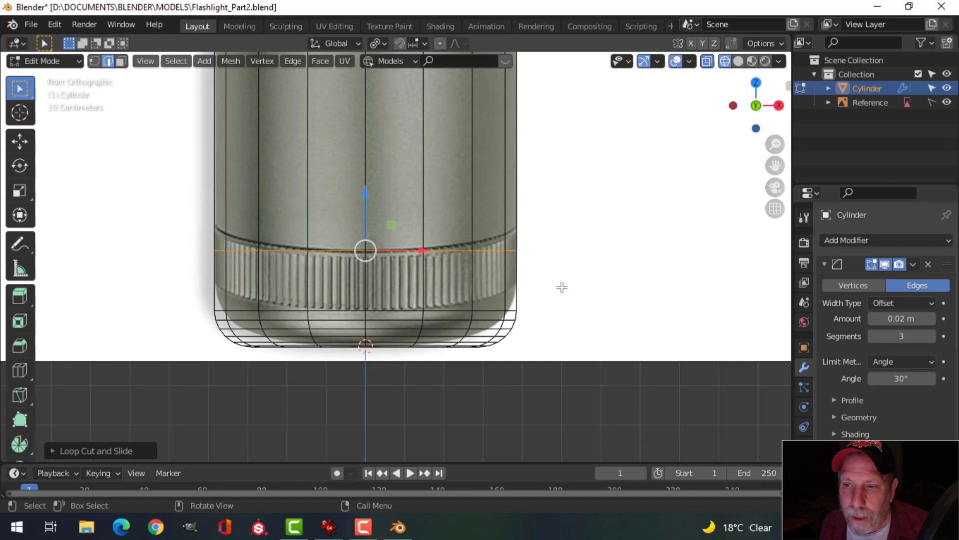
scroll(431, 205, "down", 4)
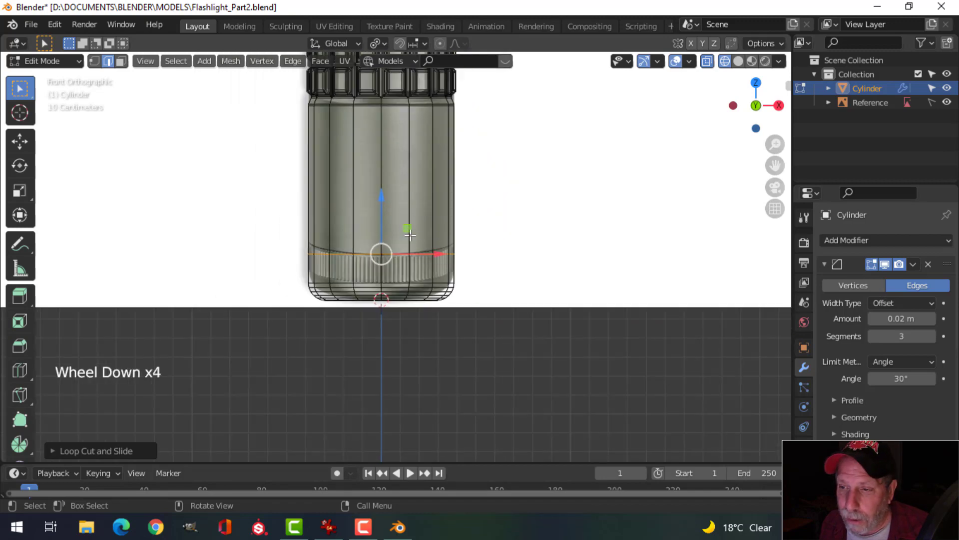
scroll(409, 234, "up", 4)
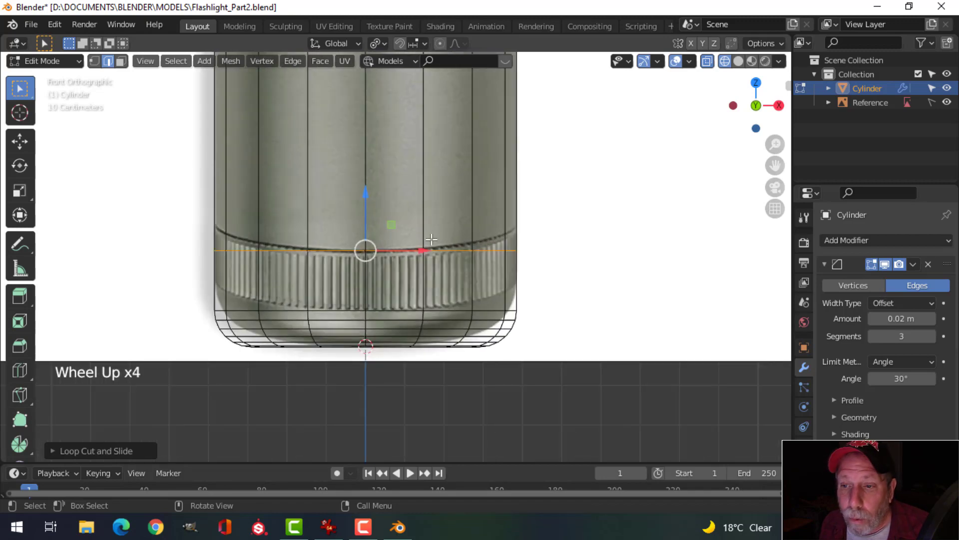
scroll(455, 242, "down", 2)
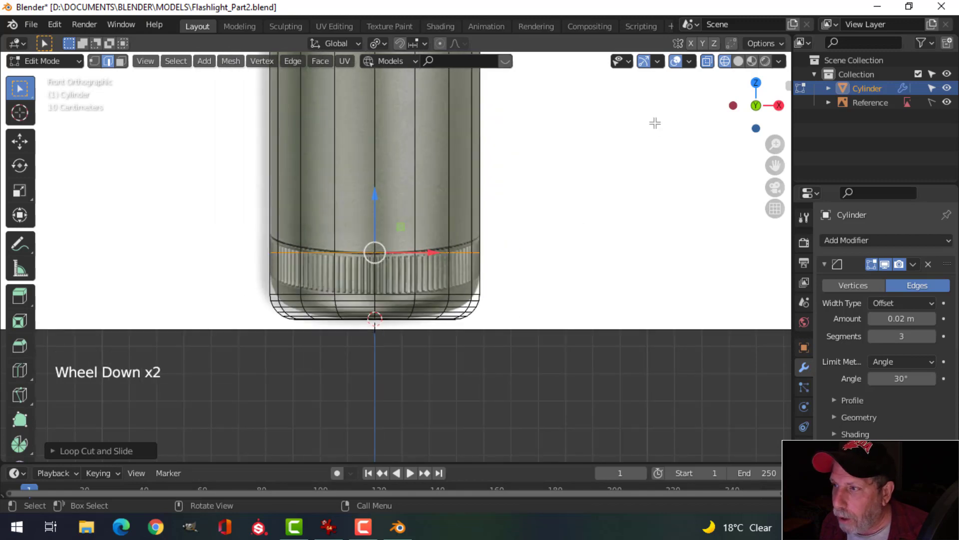
Step: Return the viewport to solid shading in front view and deselect the new edge loop
mouse_move(604, 248)
middle_mouse_down()
mouse_move(469, 268)
mouse_move(514, 272)
mouse_move(606, 244)
mouse_move(610, 259)
middle_mouse_up()
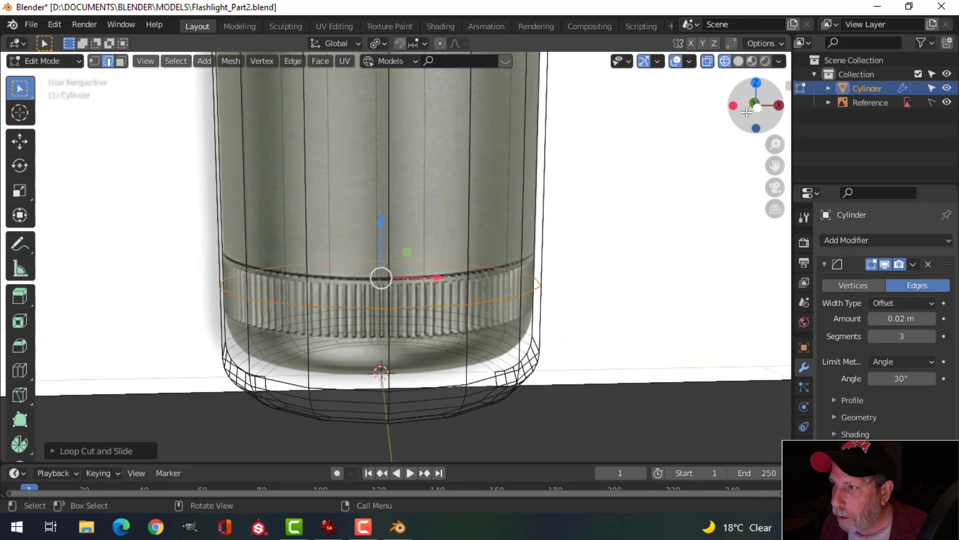
left_click(739, 61)
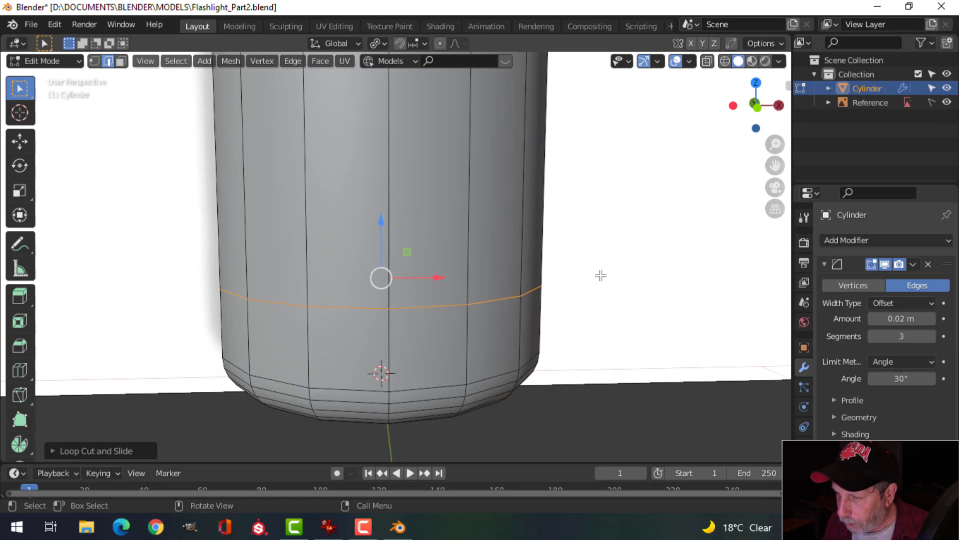
key("KP_1")
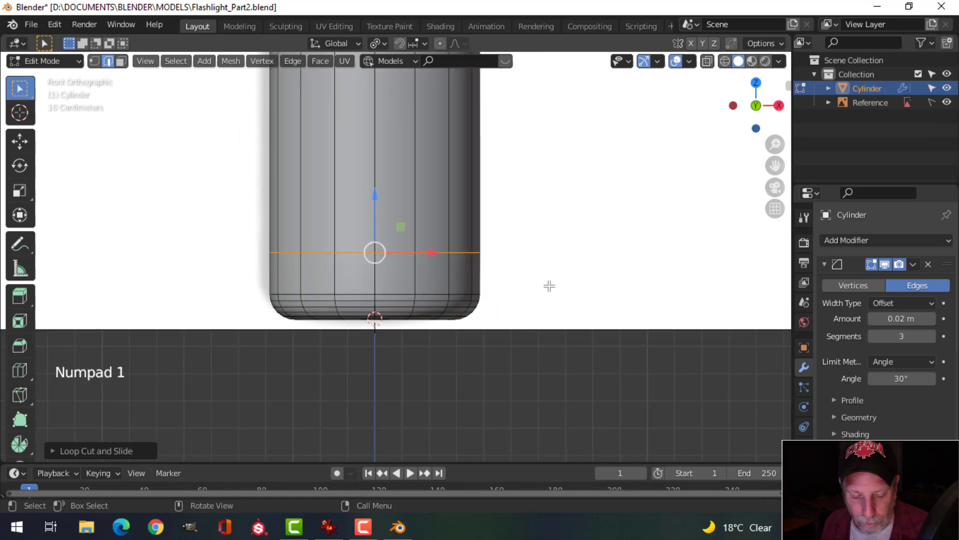
key("alt+a")
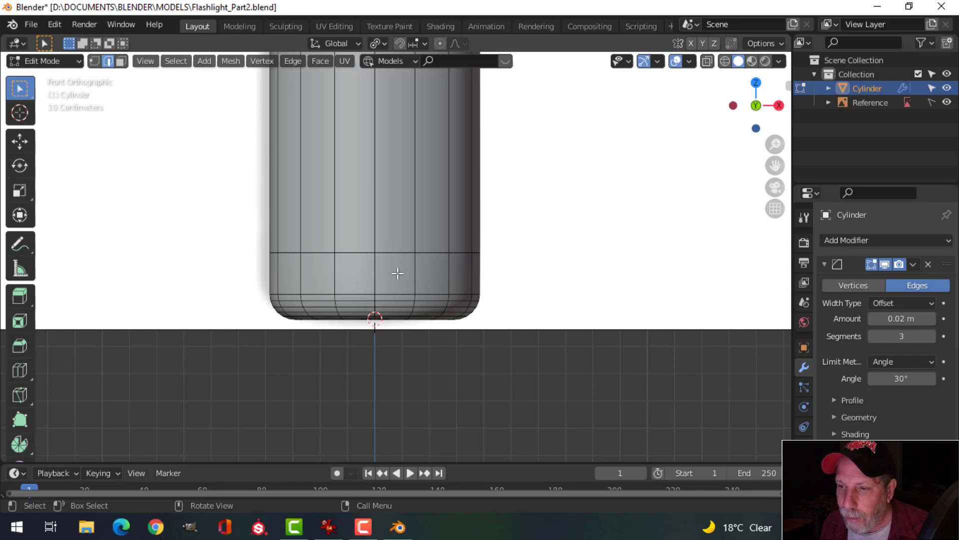
scroll(397, 273, "down", 1)
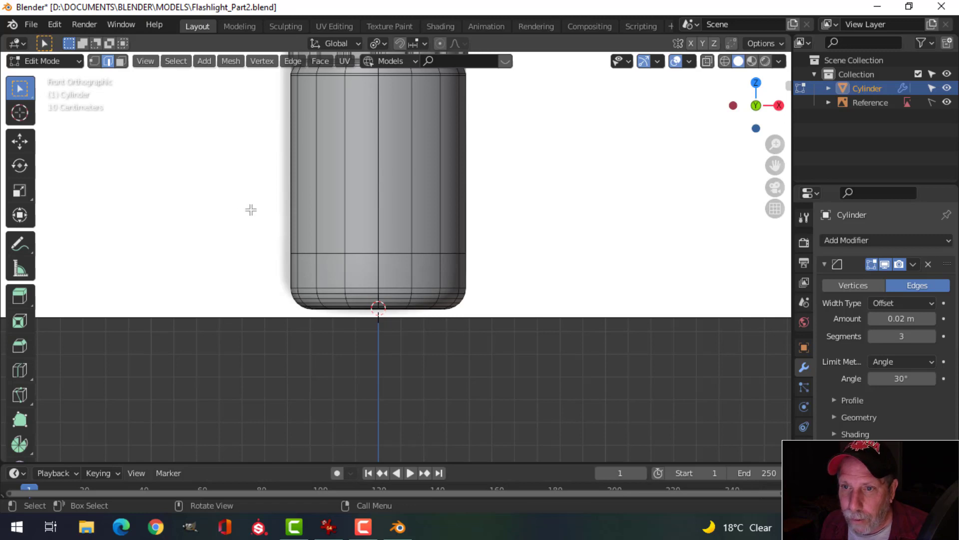
Step: Switch to face selection, pick individual faces around the band below the loop cut, and clear the selection
left_click(120, 61)
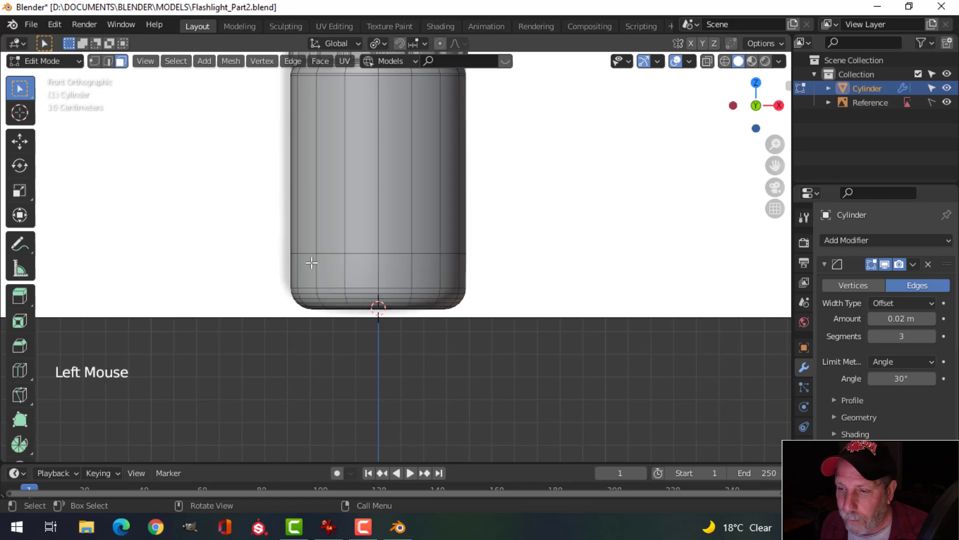
left_click(329, 274)
left_click(362, 276)
left_click(399, 274)
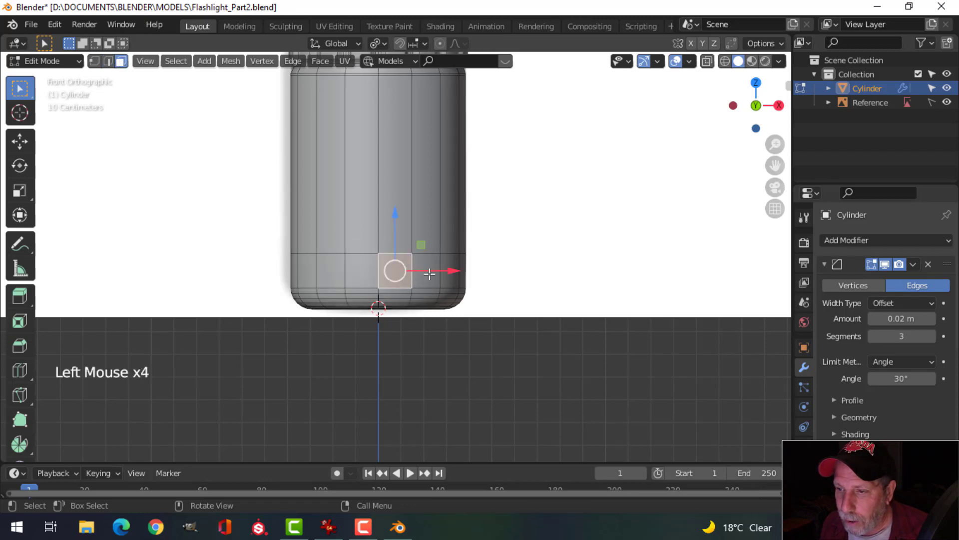
left_click(429, 275)
key("alt+a")
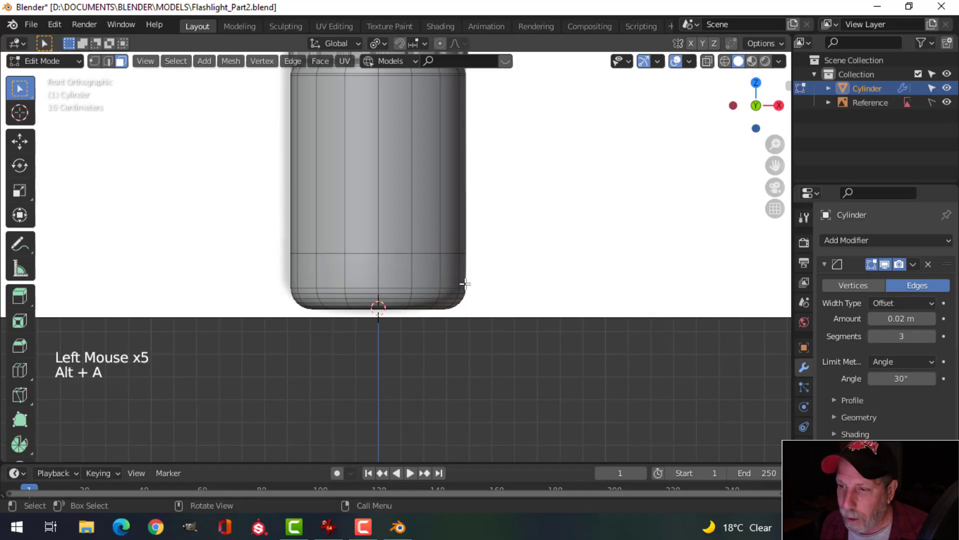
Step: Try box-selecting the faces below the loop cut in solid shading, inspect the result and clear the selection
key("b")
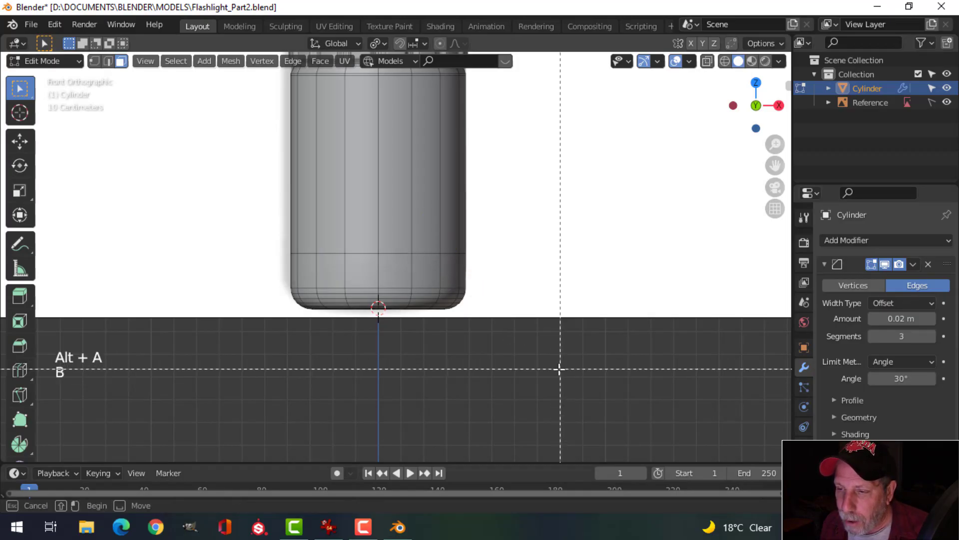
left_click_drag(531, 358, 250, 257)
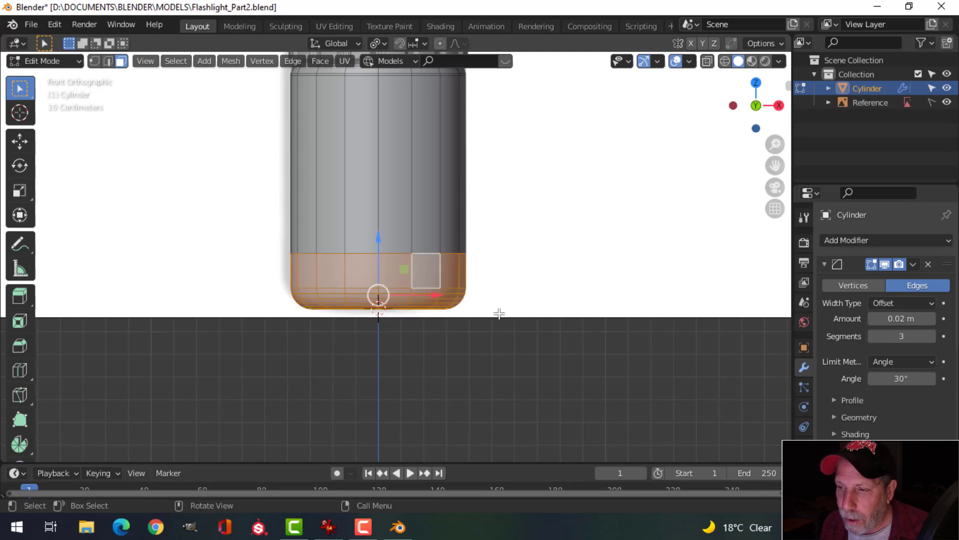
middle_click_drag(550, 259, 505, 274)
key("alt+a")
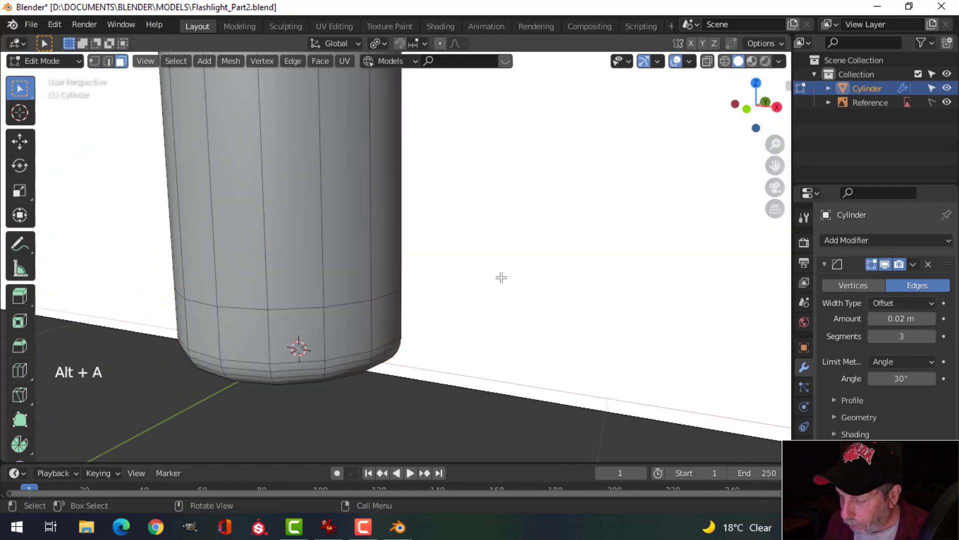
Step: Try box-selecting all faces below the loop cut in front-view wireframe, check them in solid shading and clear the selection
key("KP_1")
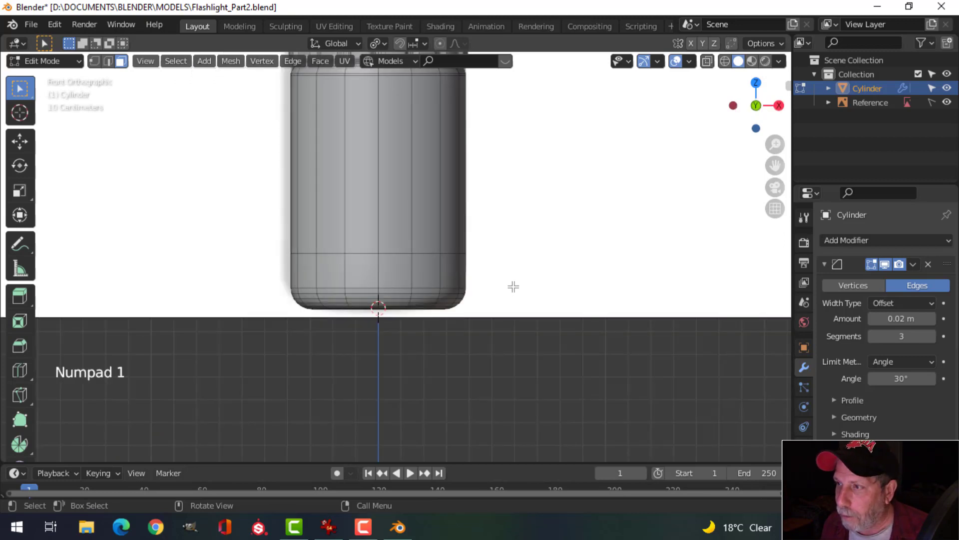
left_click(726, 62)
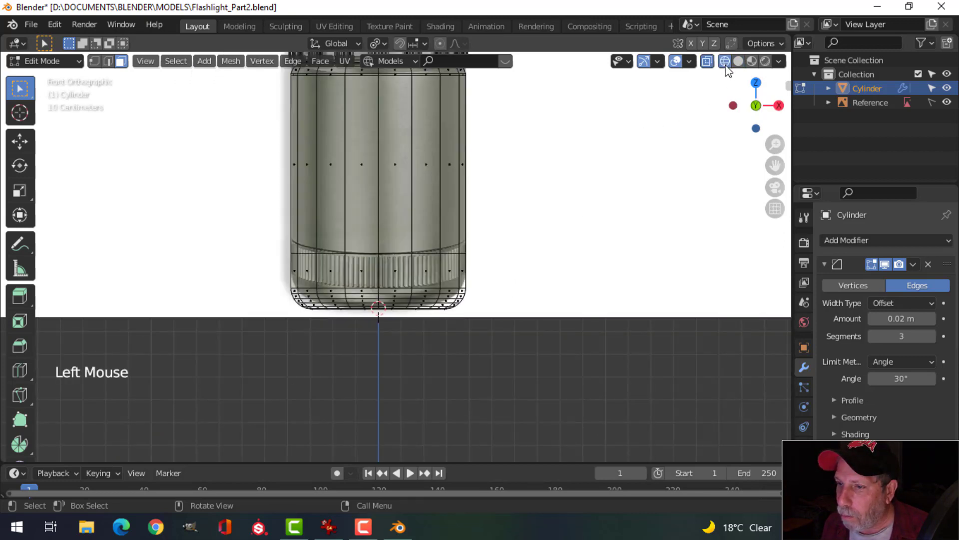
key("b")
left_click_drag(588, 377, 237, 267)
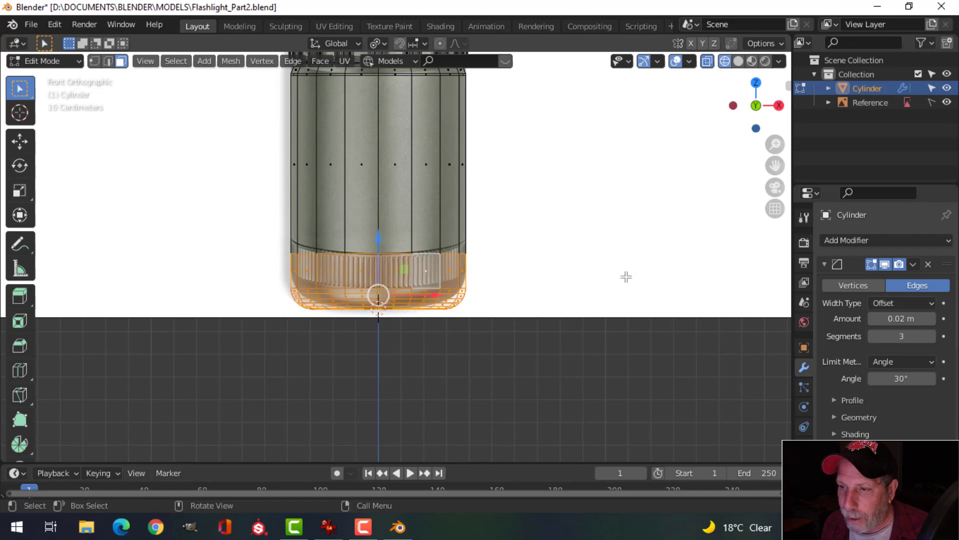
mouse_move(626, 277)
middle_mouse_down()
mouse_move(392, 305)
mouse_move(458, 294)
mouse_move(451, 310)
mouse_move(298, 285)
mouse_move(452, 238)
mouse_move(540, 256)
mouse_move(578, 314)
mouse_move(583, 233)
mouse_move(610, 313)
mouse_move(555, 310)
mouse_move(553, 274)
mouse_move(568, 276)
mouse_move(569, 294)
mouse_move(561, 244)
middle_mouse_up()
left_click(739, 61)
scroll(574, 317, "down", 2)
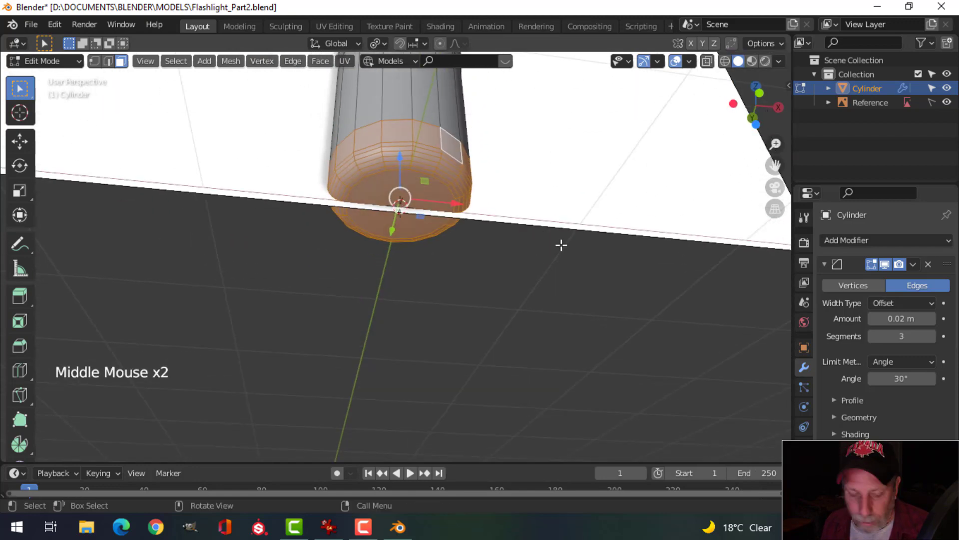
key("alt+a")
Step: Select the flat bottom face and grow the selection ring by ring up to the loop cut
middle_click_drag(494, 238, 448, 255, "shift")
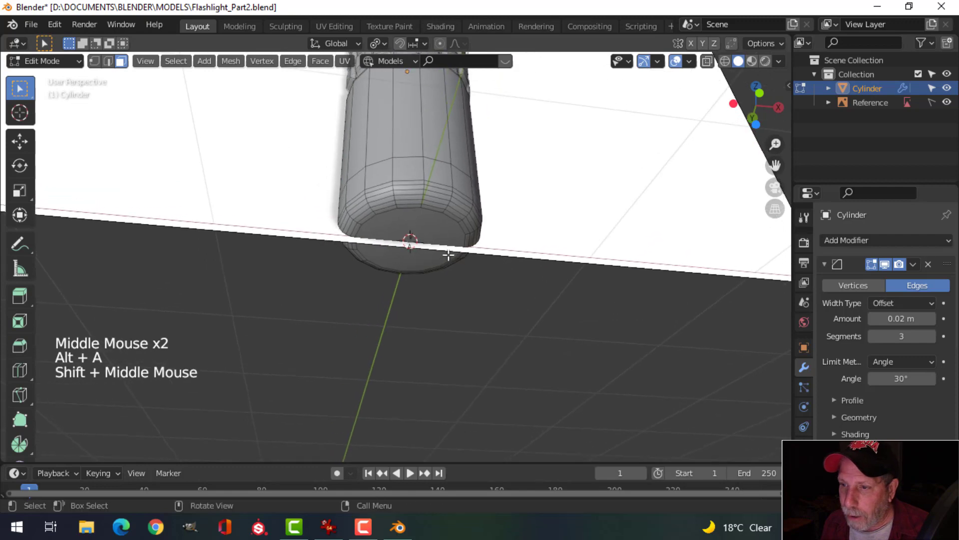
left_click(415, 231)
middle_click_drag(518, 227, 527, 260)
scroll(538, 263, "up", 3)
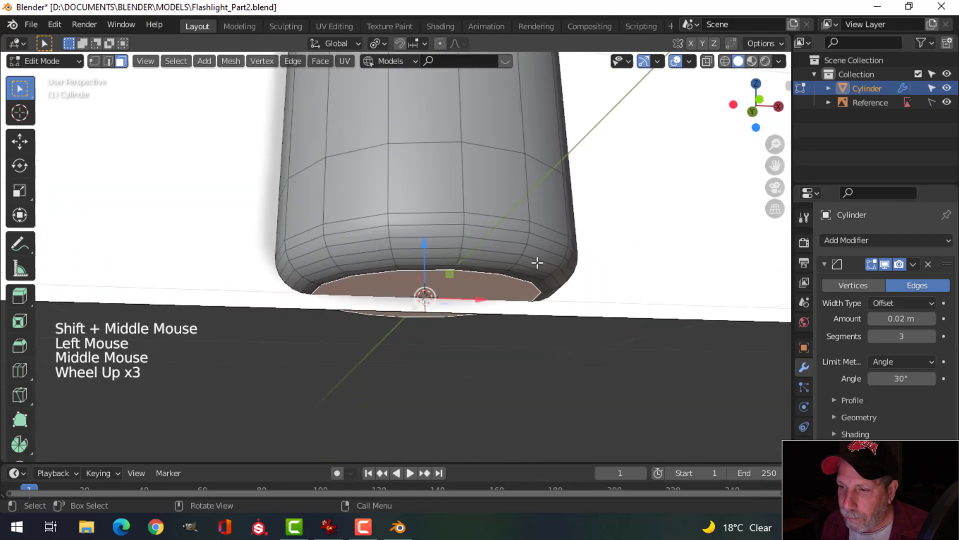
middle_click_drag(537, 264, 523, 285)
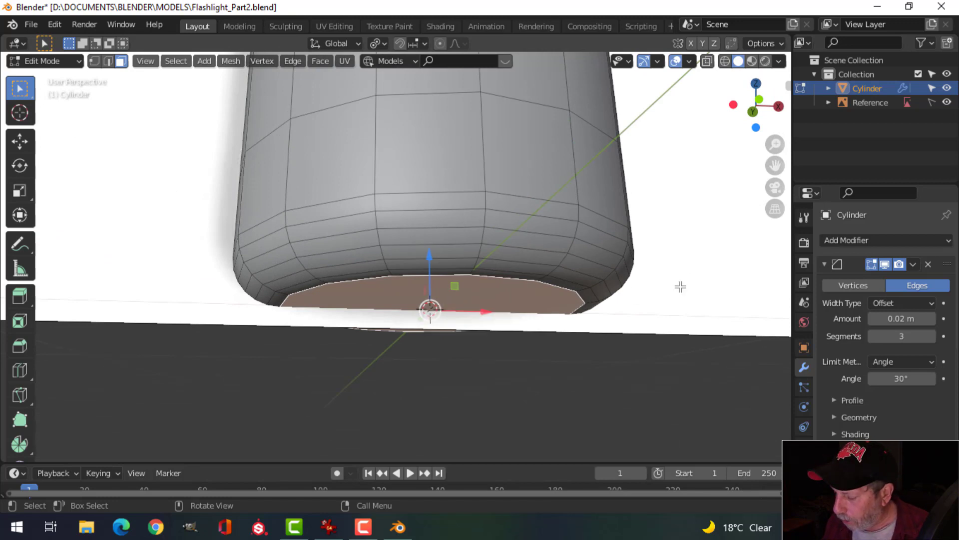
key("ctrl+KP_Add")
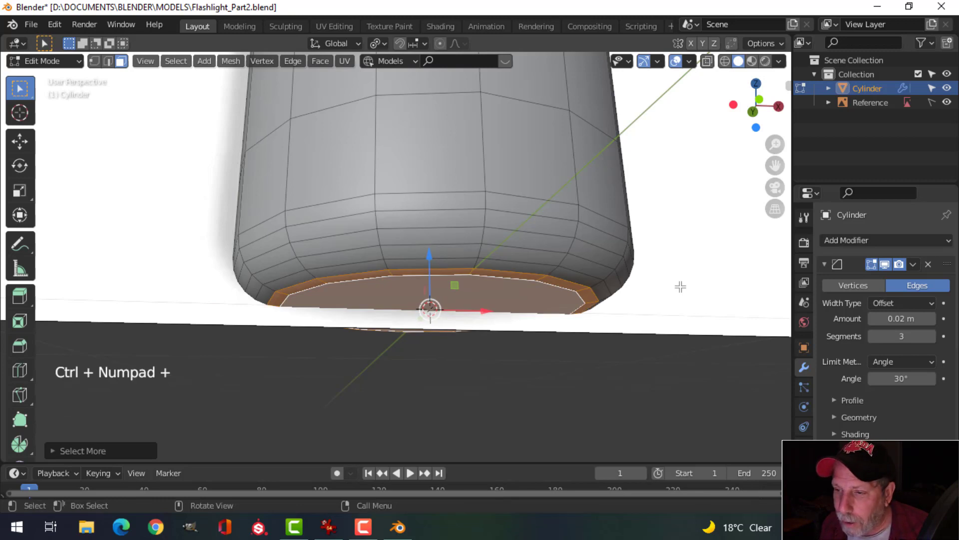
key("ctrl+KP_Add")
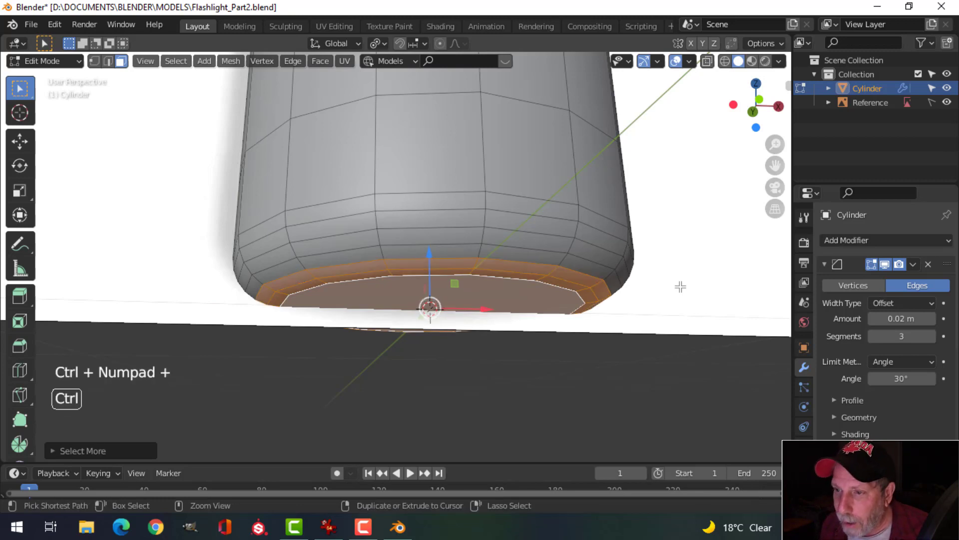
key("ctrl+KP_Add")
key("ctrl+KP_Add")
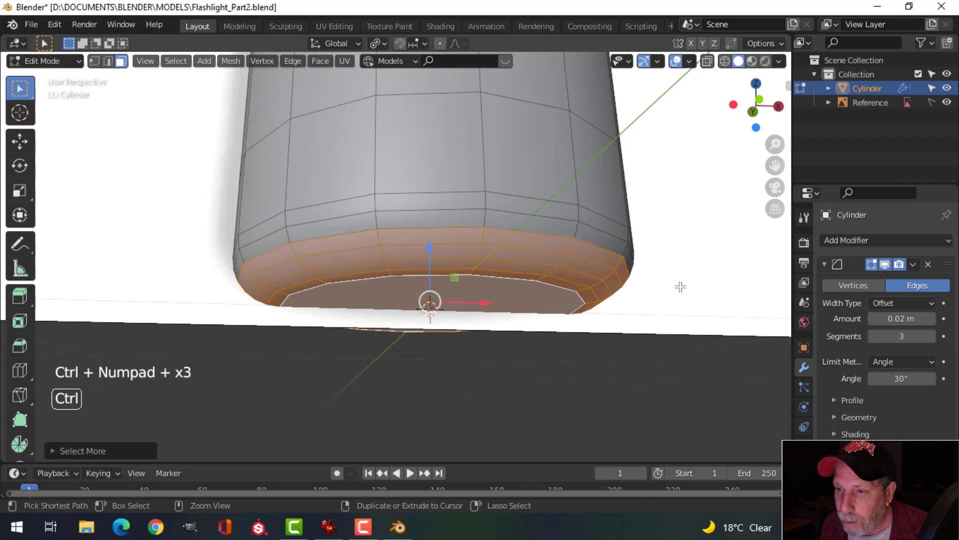
key("ctrl+KP_Add")
key("ctrl+KP_Add")
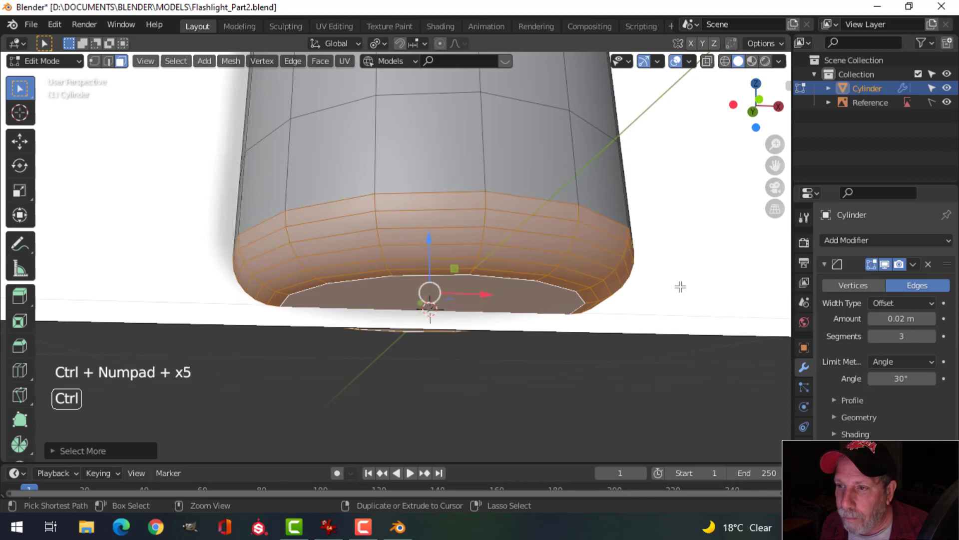
key("ctrl+KP_Add")
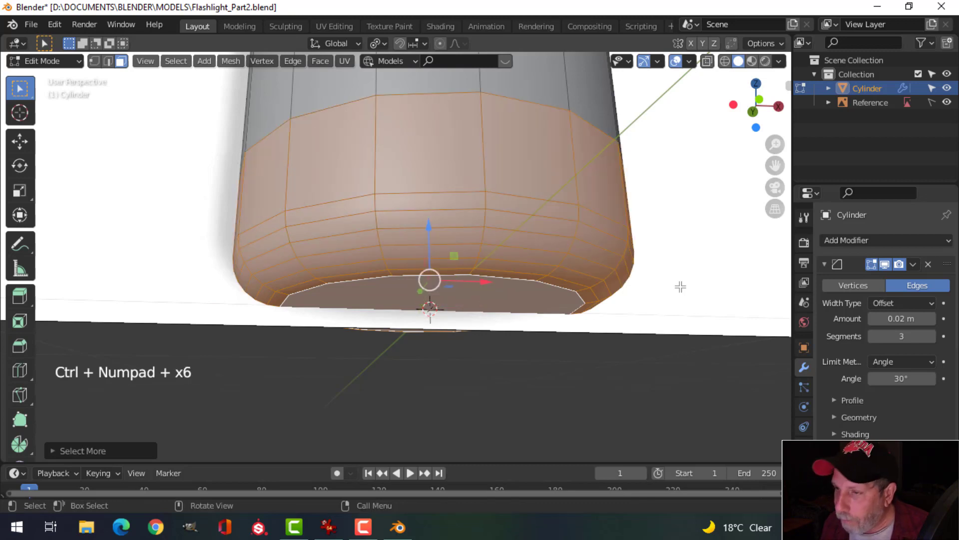
Step: Grow the face selection one ring past the loop cut and shrink it back by one ring
scroll(680, 286, "down", 2)
middle_click_drag(644, 270, 635, 286)
key("ctrl+KP_Add")
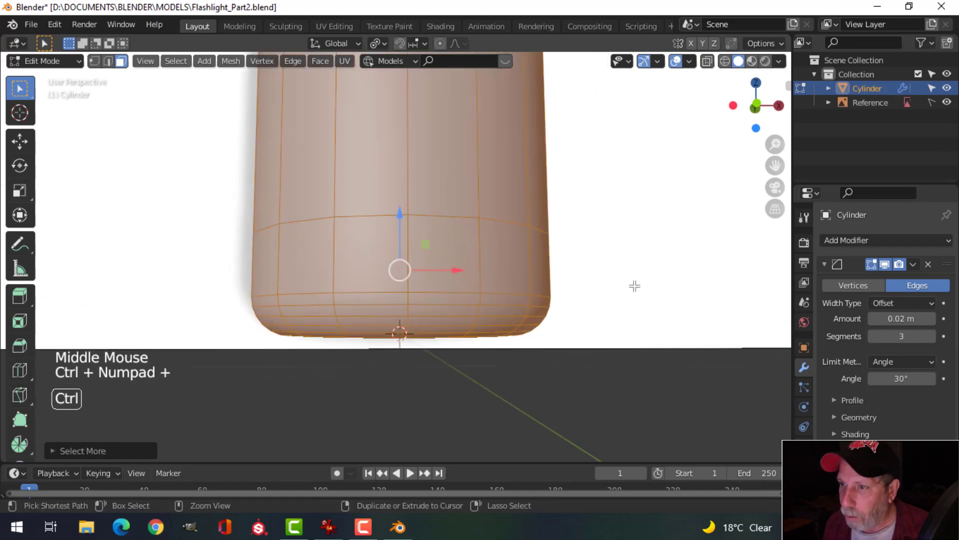
scroll(631, 279, "down", 5)
middle_click_drag(584, 253, 574, 253)
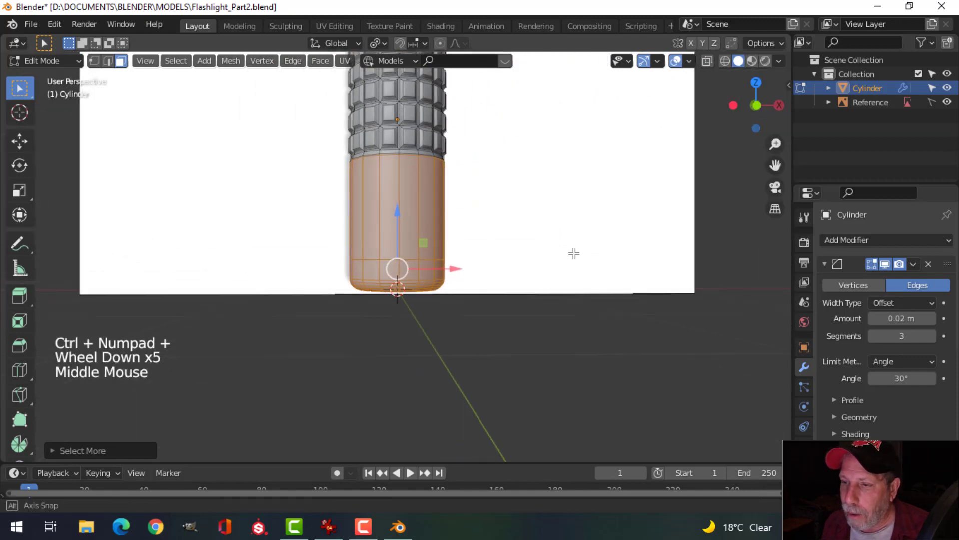
scroll(573, 253, "up", 2)
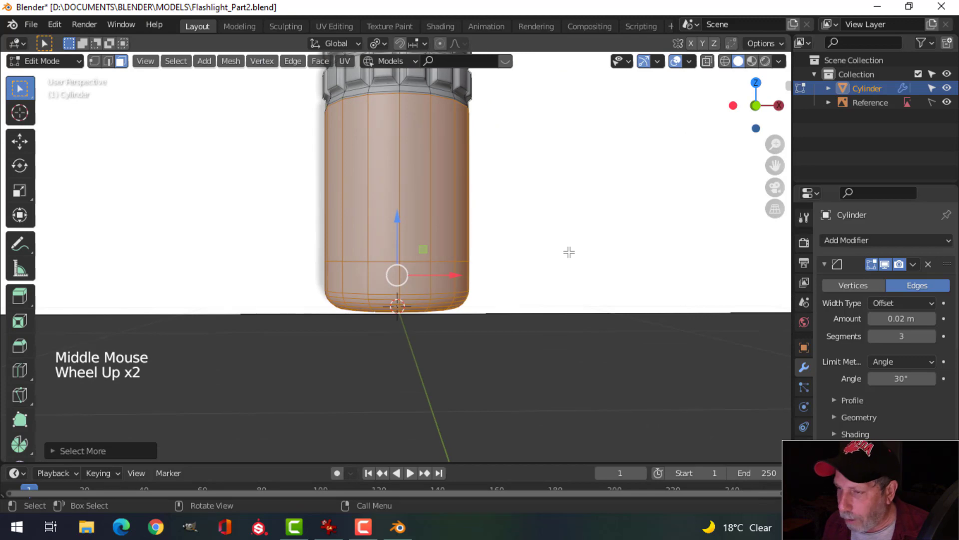
key("ctrl+KP_Subtract")
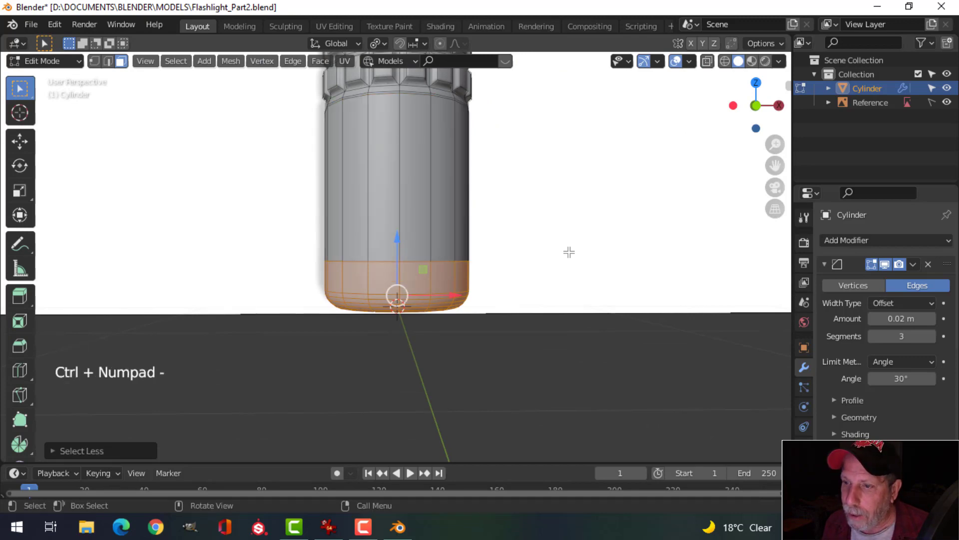
Step: Hide the reference image and view the selected faces at the lower end of the body
middle_click_drag(569, 253, 518, 324)
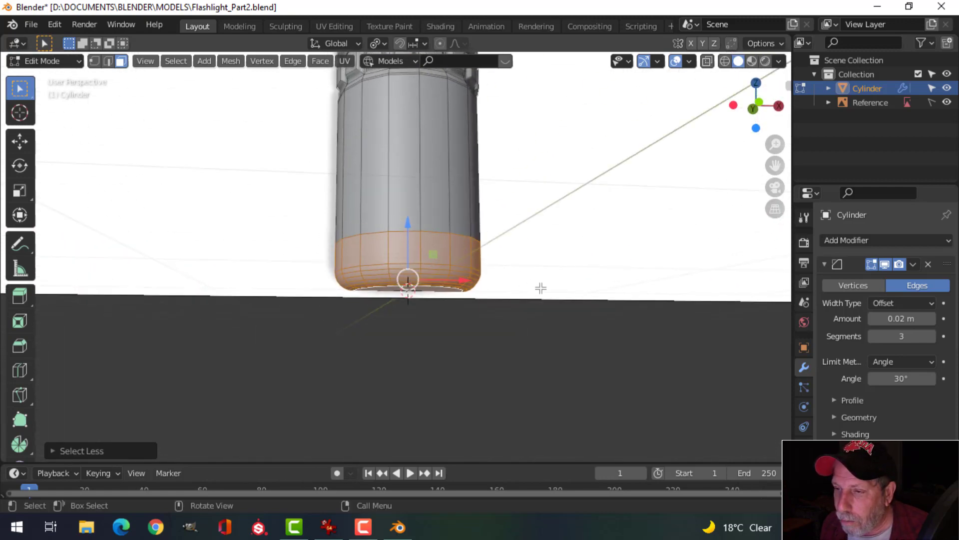
scroll(541, 288, "up", 2)
middle_click_drag(541, 288, 542, 285)
left_click(947, 102)
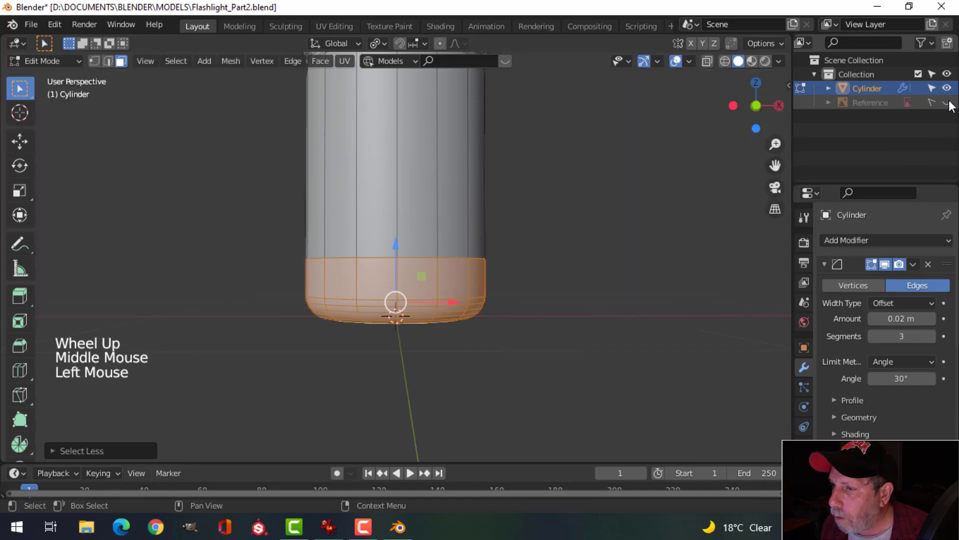
middle_click_drag(617, 250, 575, 240)
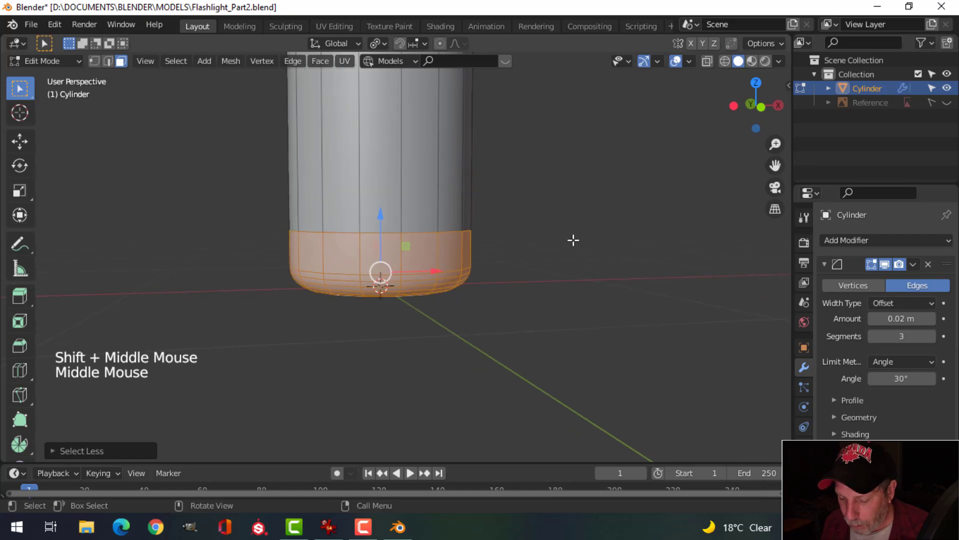
Step: Separate the selected tail faces into their own object, return to Object Mode and deselect everything
key("p")
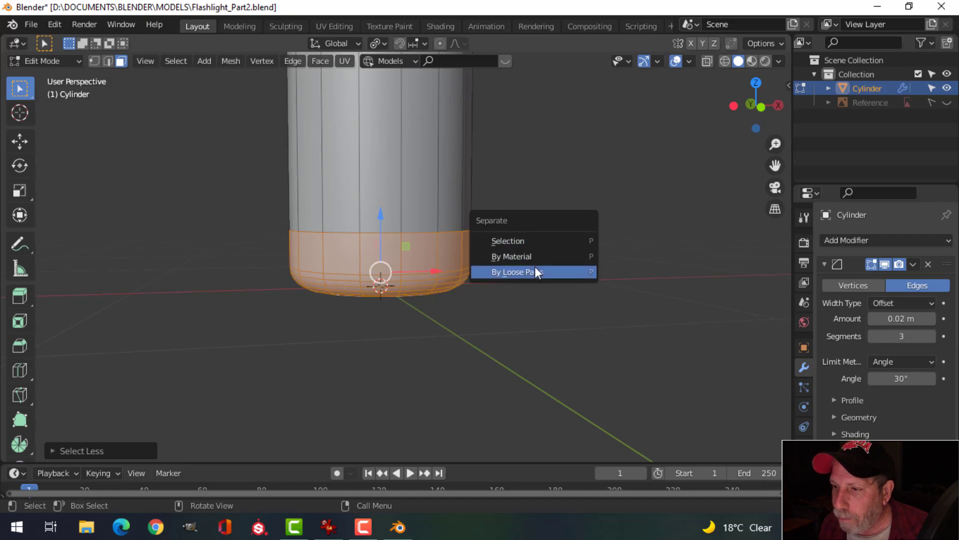
left_click(527, 240)
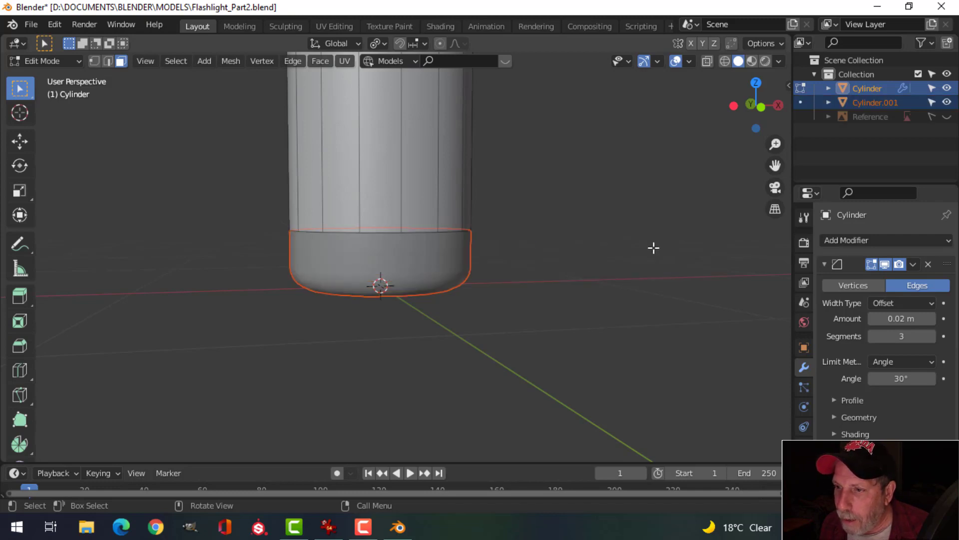
key("Tab")
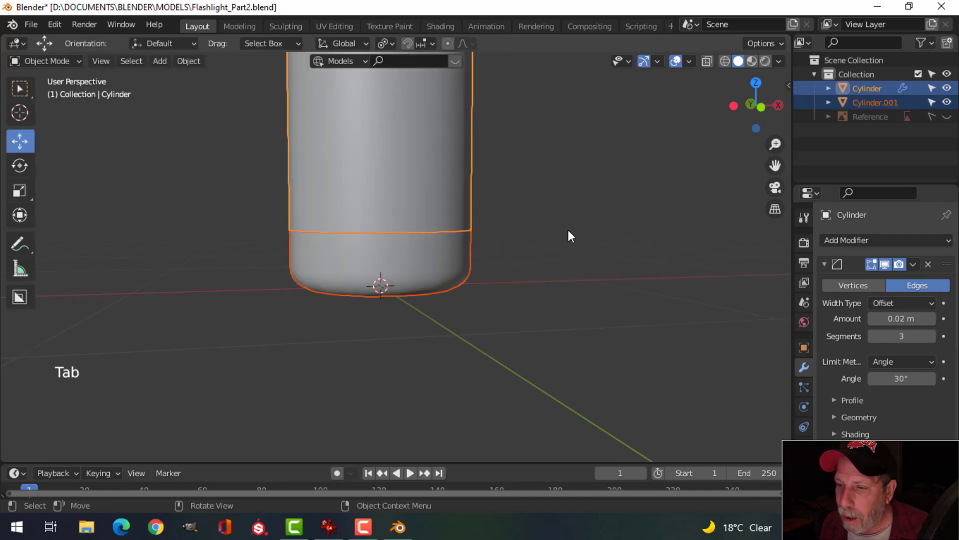
key("alt+a")
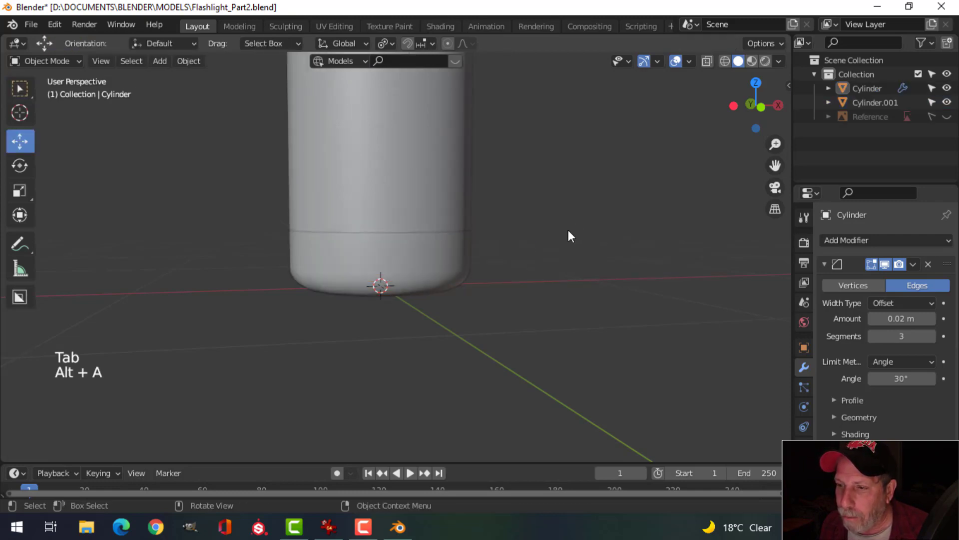
Step: Select the flashlight body and the tail cap in turn to check that they are separate objects
left_click(423, 172)
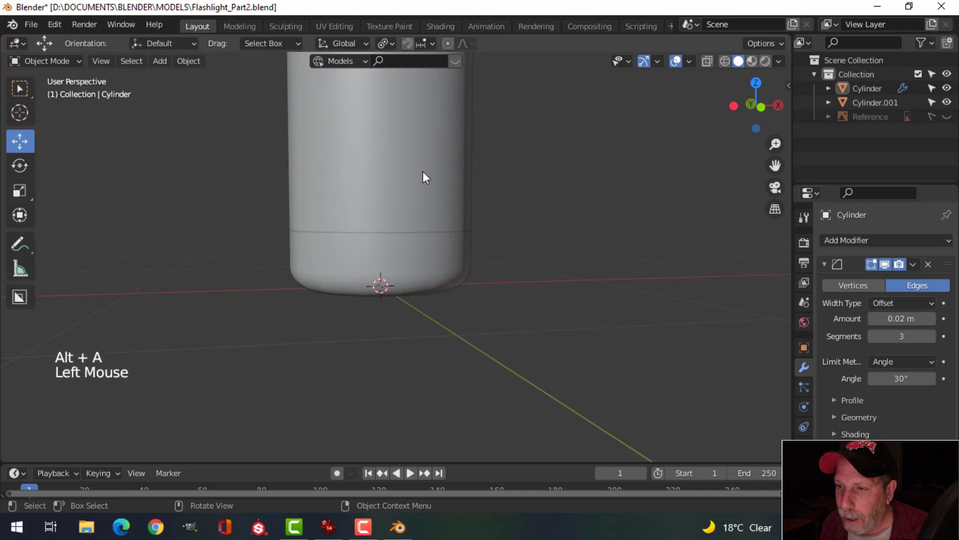
left_click(423, 262)
key("alt+a")
middle_click_drag(540, 265, 535, 245)
left_click(436, 263)
key("alt+a")
scroll(531, 253, "up", 3)
scroll(532, 253, "up", 2)
Step: Hide the tail cap to inspect the body's open lower end, and unhide all objects
left_click(517, 246)
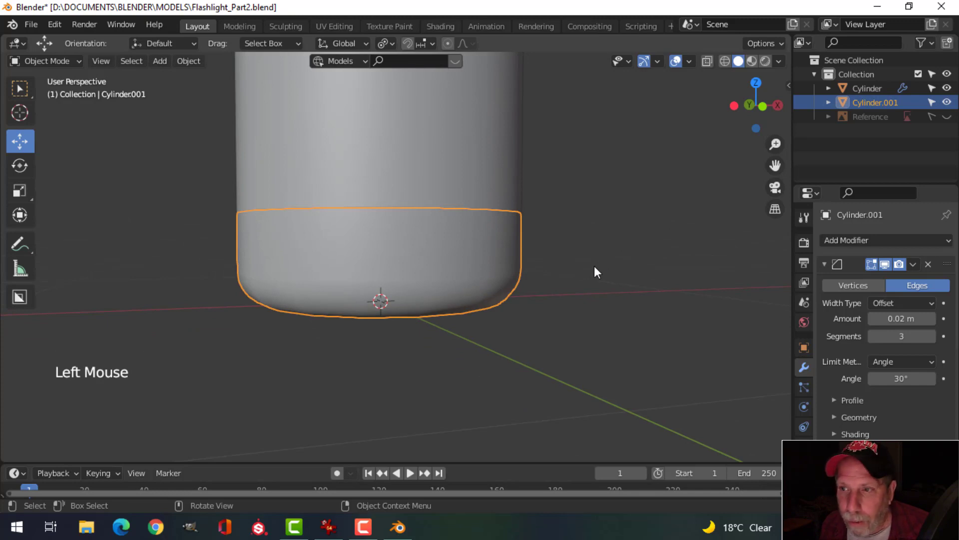
middle_click_drag(607, 260, 545, 273)
key("h")
left_click(416, 151)
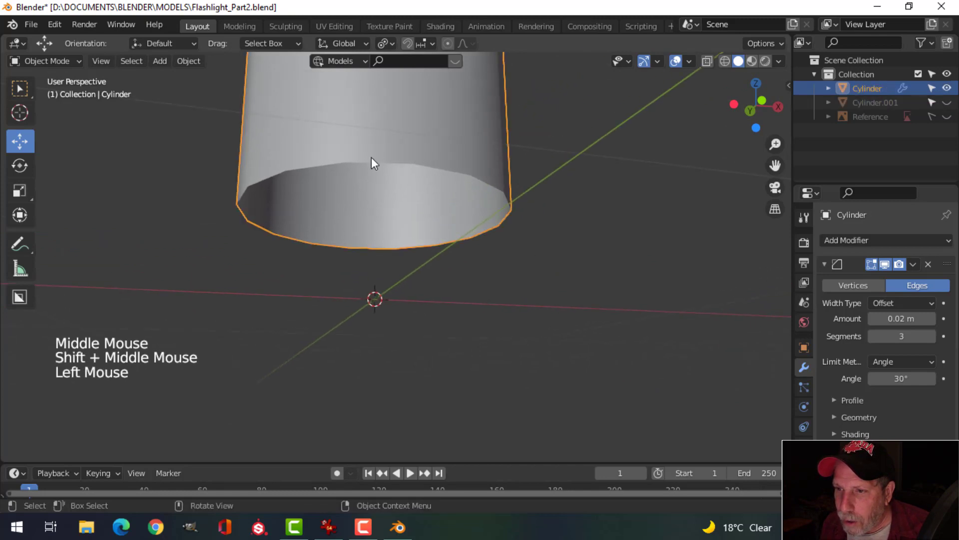
key("alt+a")
middle_click_drag(426, 212, 510, 220)
scroll(503, 279, "down", 2)
key("alt+h")
key("alt+a")
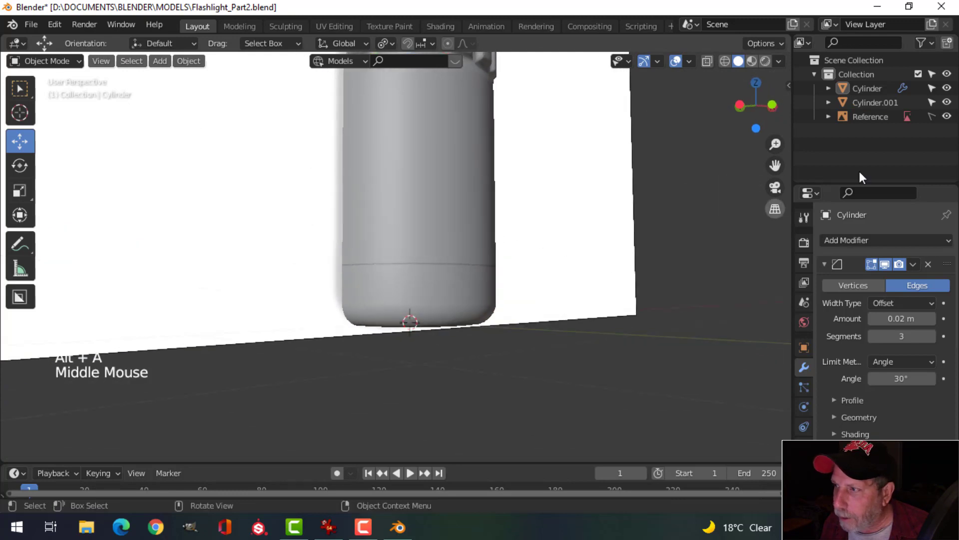
Step: Hide the reference image again and select the separated tail cap
left_click(947, 115)
left_click(433, 284)
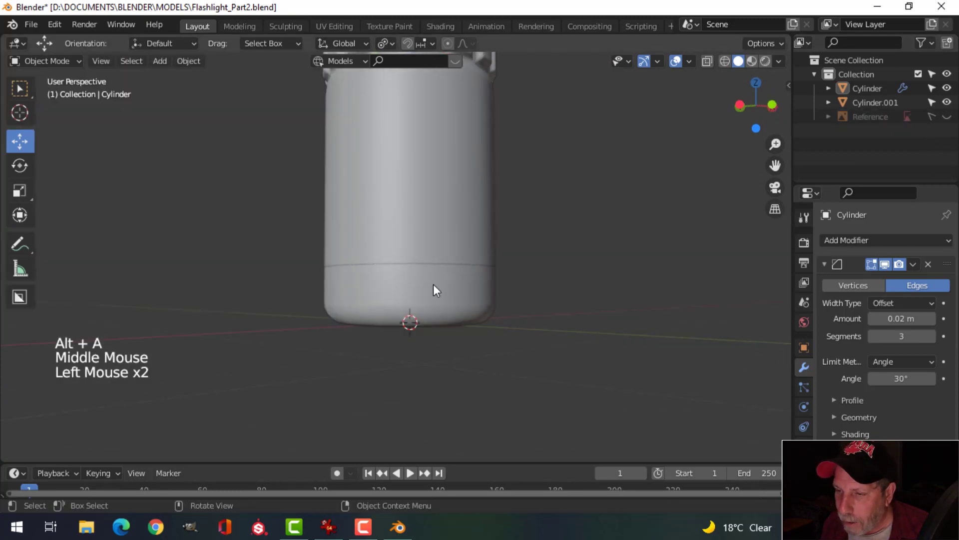
middle_click_drag(596, 261, 495, 242)
left_click(459, 229)
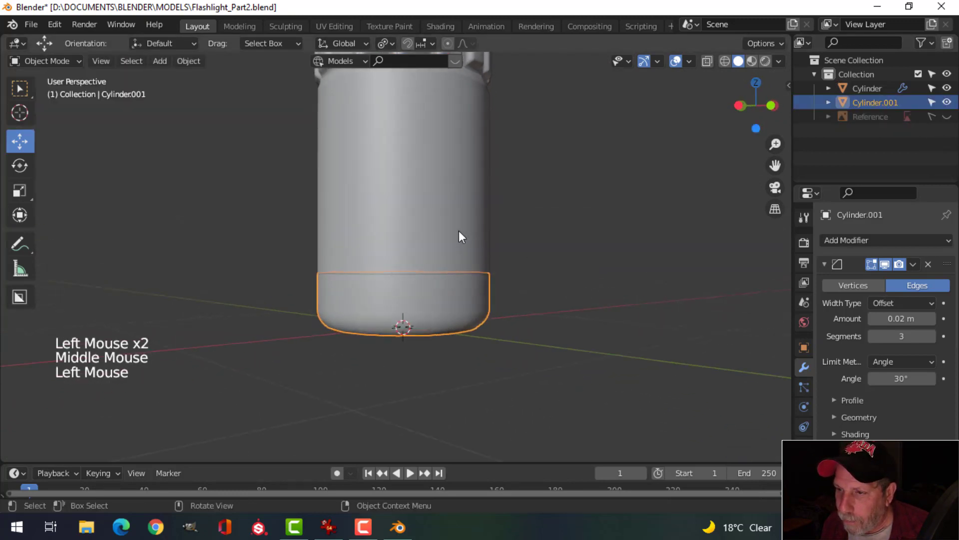
Step: Hide the flashlight body to inspect the open tail cap, unhide all objects and deselect everything
key("h")
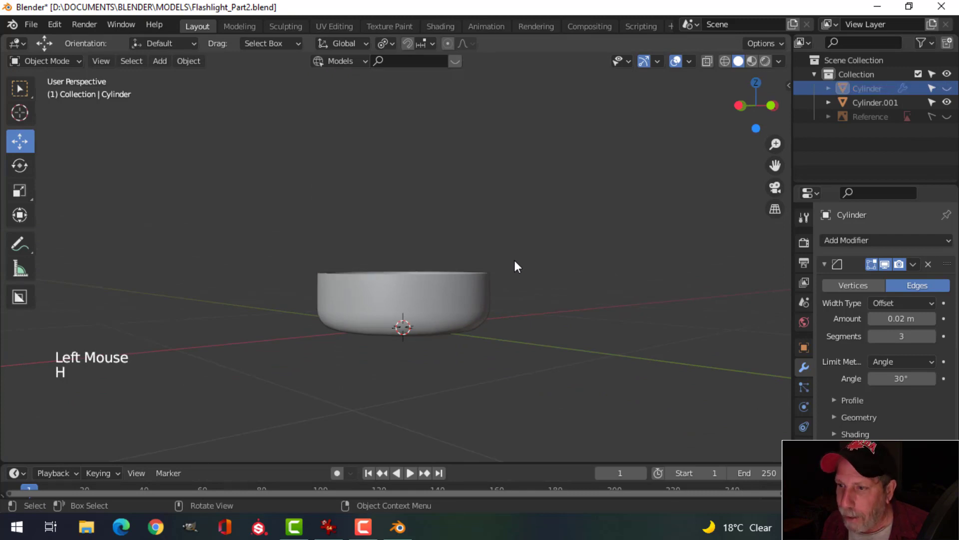
middle_click_drag(514, 266, 495, 309)
scroll(497, 337, "up", 2)
middle_click_drag(495, 310, 500, 288)
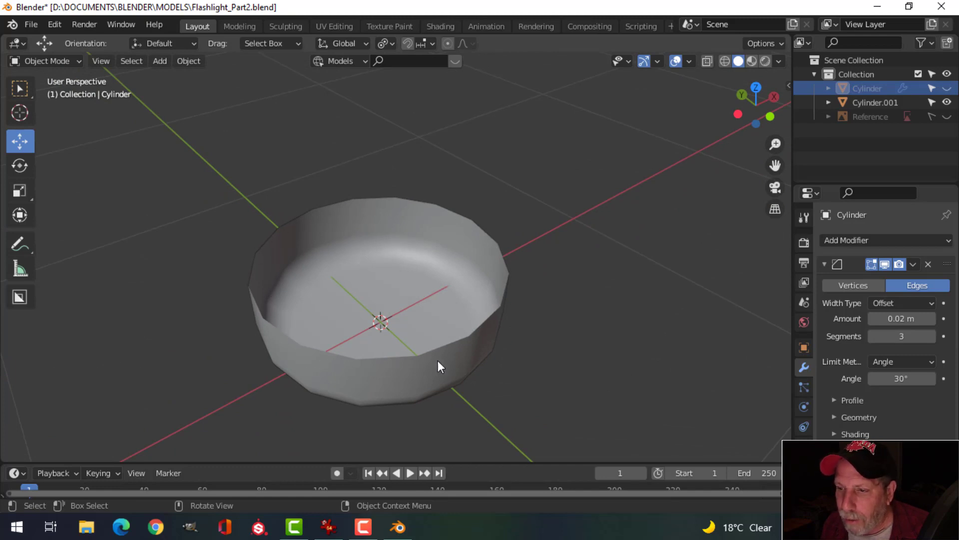
middle_click_drag(488, 350, 418, 292)
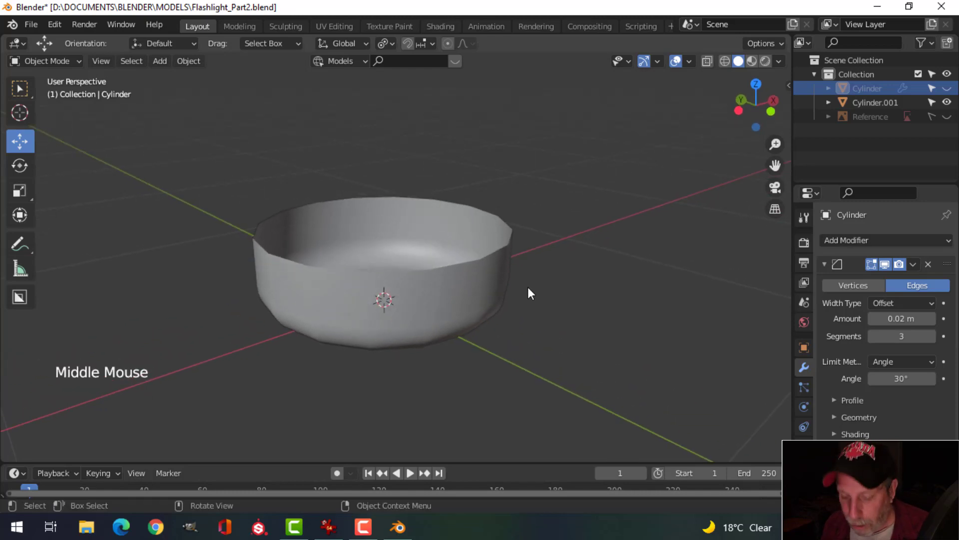
key("alt+h")
key("alt+a")
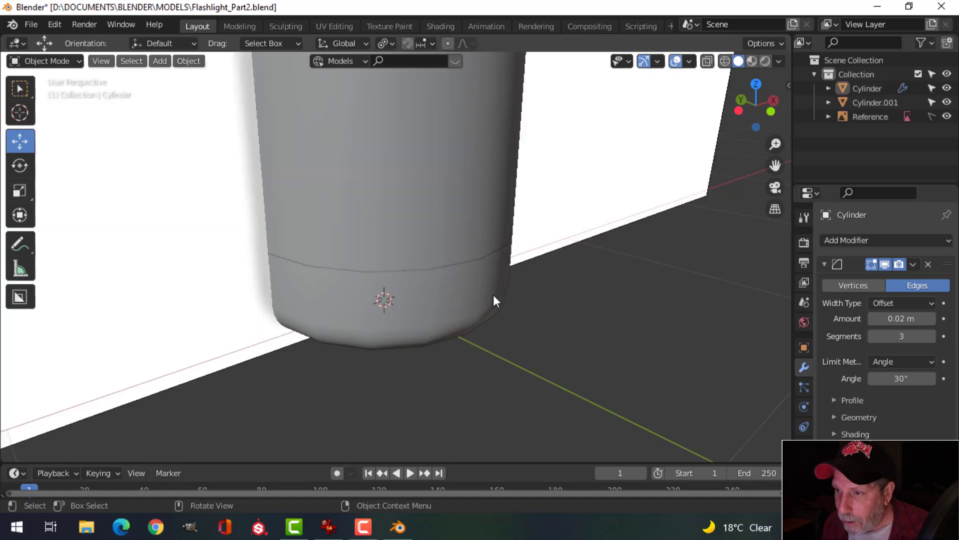
Step: Select the tail cap and the flashlight body one after the other, and deselect everything
middle_click_drag(493, 295, 467, 296, "shift")
left_click(402, 284)
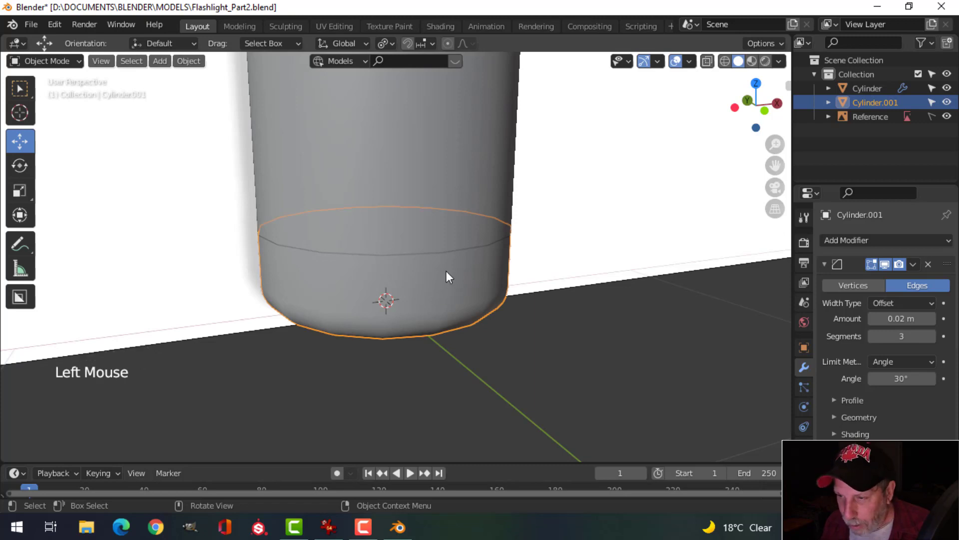
left_click(445, 185)
left_click(560, 230)
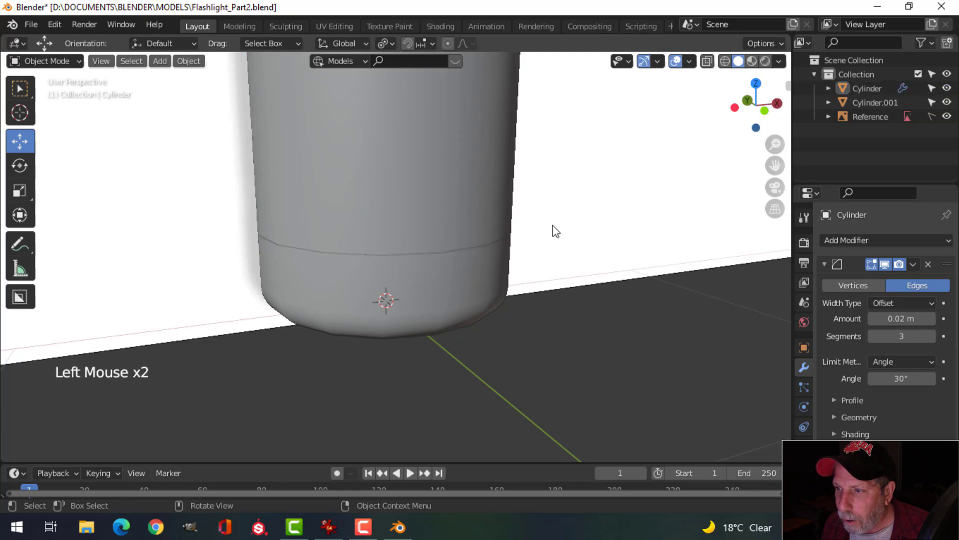
Step: Isolate the tail cap by hiding all unselected objects, bring everything back and clear the selection
left_click(428, 288)
scroll(431, 283, "down", 1)
middle_click_drag(431, 283, 476, 285)
key("shift+h")
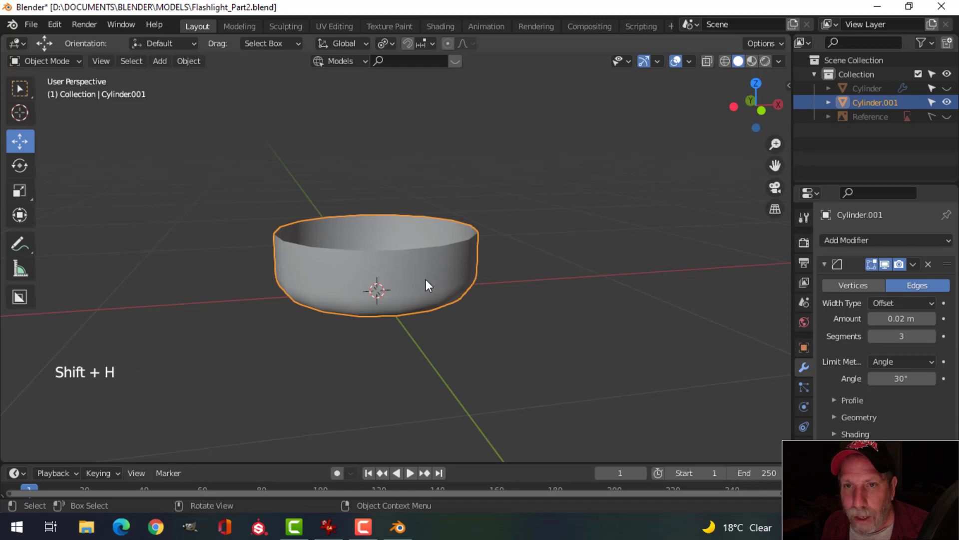
key("alt+h")
key("alt+a")
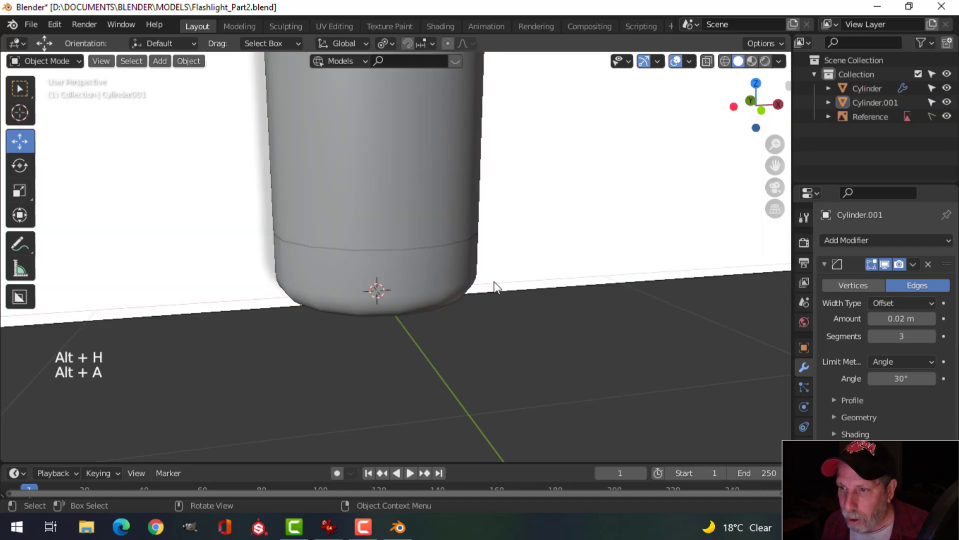
Step: Hide the tail cap and the reference image to view the body alone, and unhide all objects
left_click(424, 206)
scroll(489, 230, "down", 2)
middle_click_drag(490, 229, 481, 253)
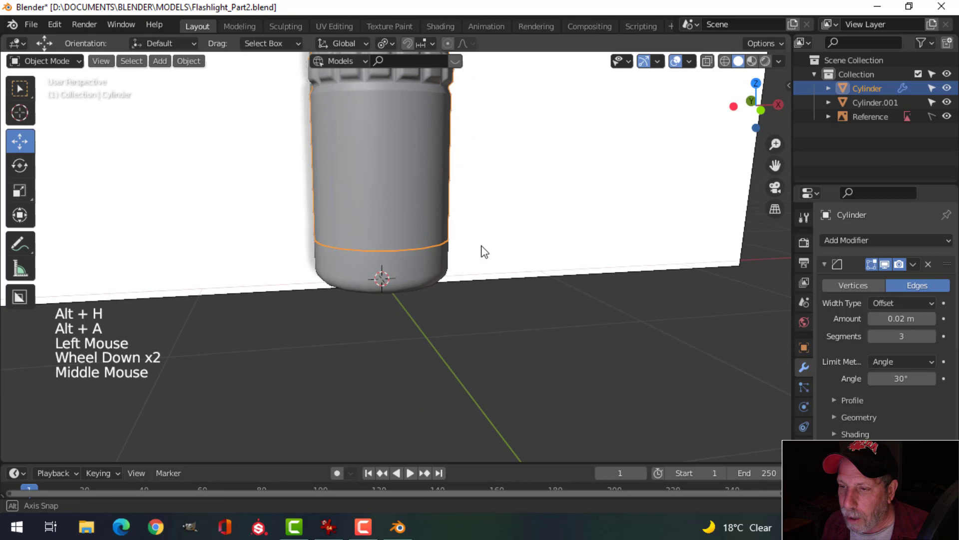
left_click(400, 269)
key("h")
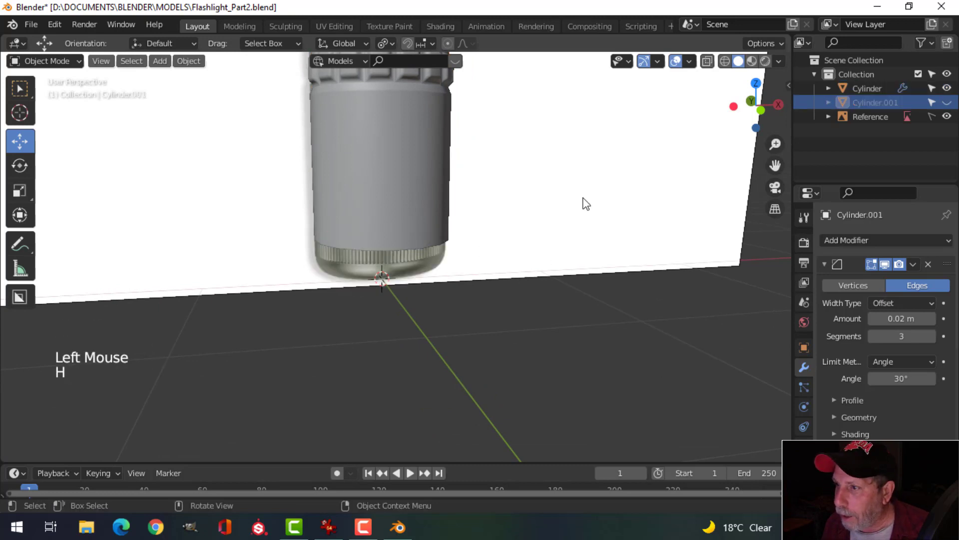
left_click(946, 116)
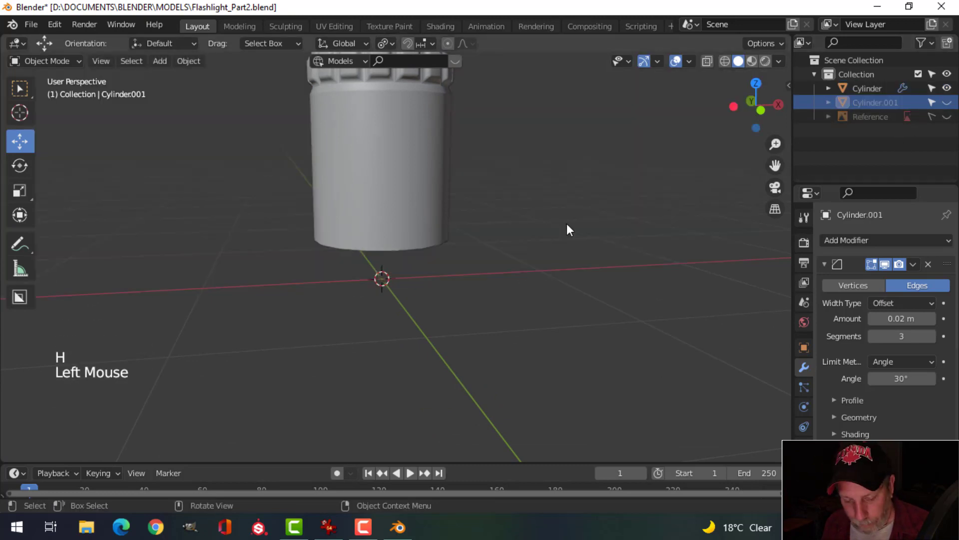
key("alt+h")
Step: Isolate the flashlight body and select the edge loop around its open lower end in Edit Mode
left_click(423, 193)
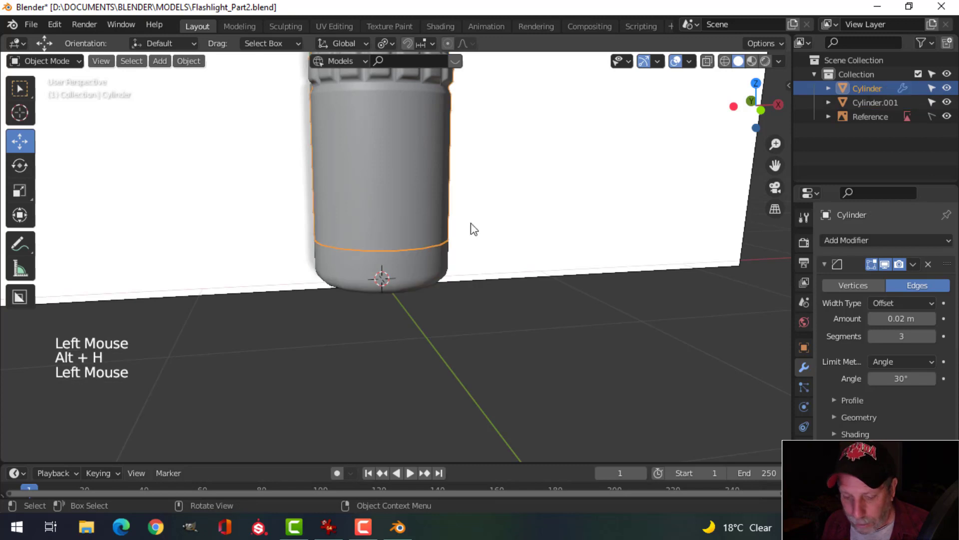
key("shift+h")
mouse_move(471, 225)
middle_mouse_down()
mouse_move(454, 229)
mouse_move(470, 153)
mouse_move(470, 225)
middle_mouse_up()
scroll(461, 199, "up", 2)
mouse_move(469, 224)
middle_mouse_down()
mouse_move(479, 250)
mouse_move(437, 226)
mouse_move(445, 248)
mouse_move(470, 234)
mouse_move(462, 229)
middle_mouse_up()
scroll(446, 249, "up", 1)
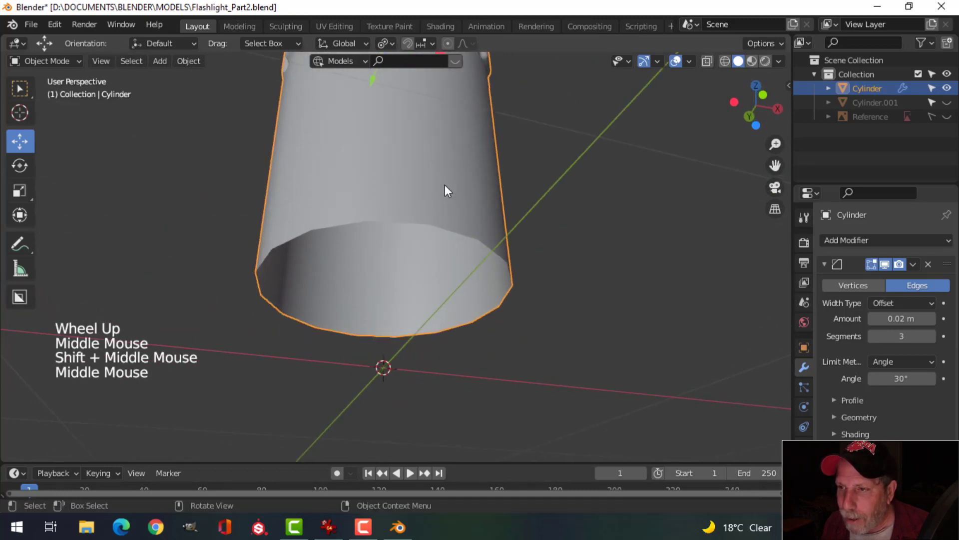
middle_click_drag(445, 186, 397, 268)
key("Tab")
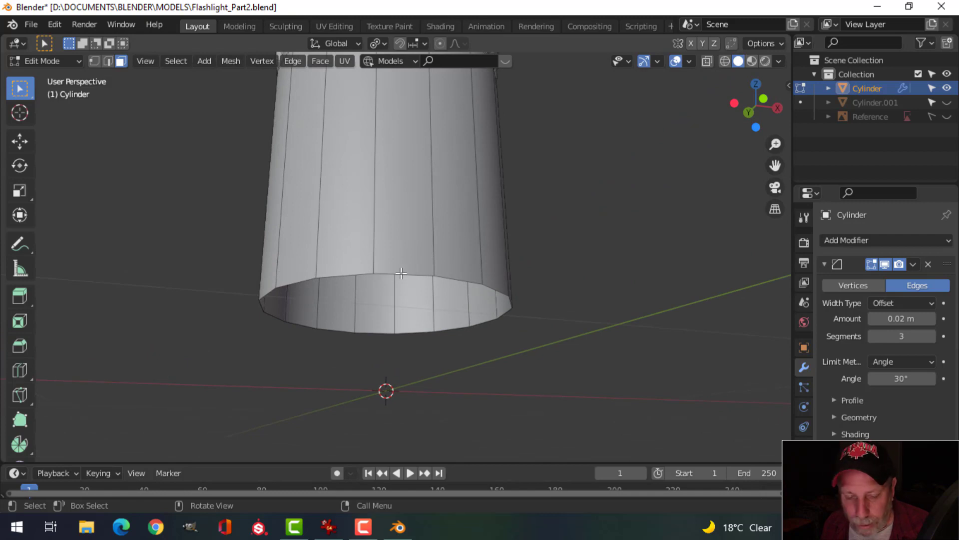
key("2")
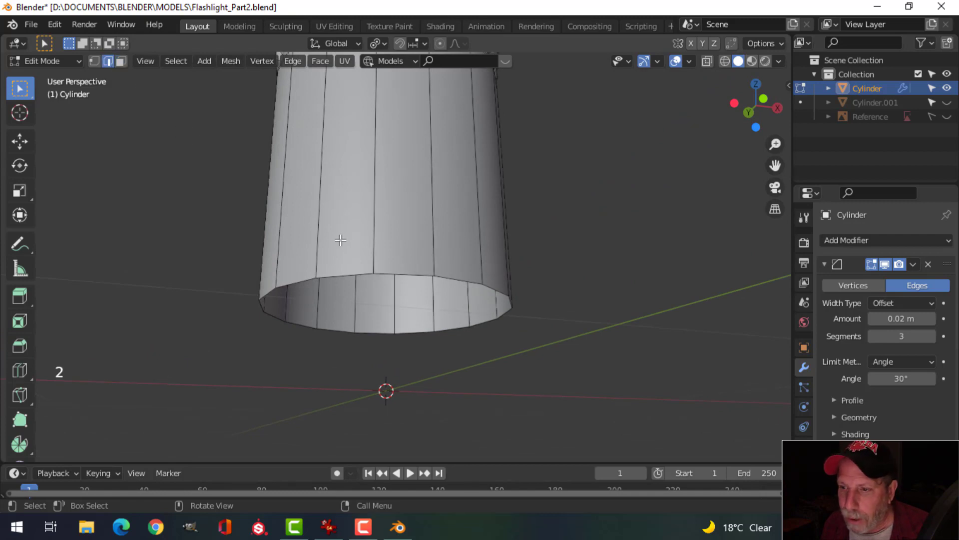
left_click(439, 268, "alt+shift")
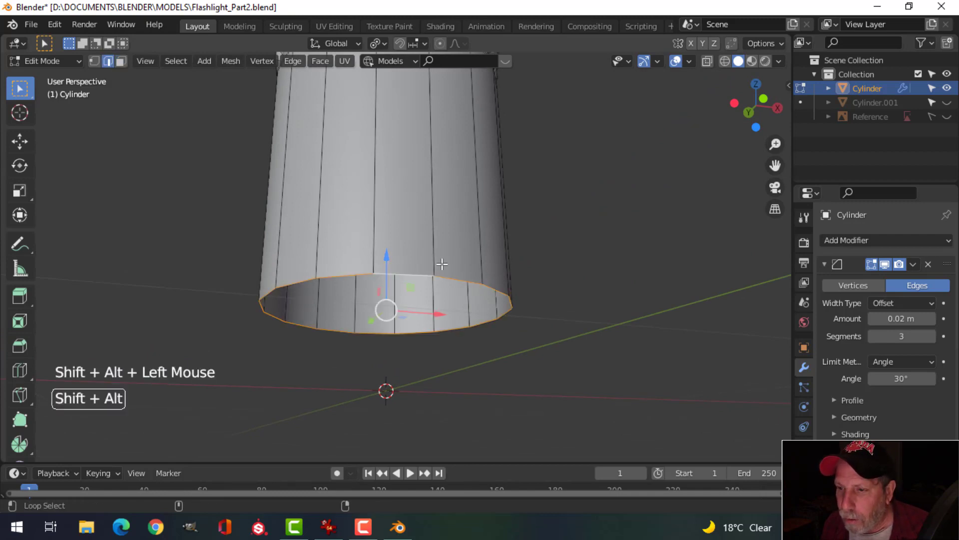
Step: Extrude the body's lower edge loop and scale it inward to about 0.94 to form a rim, and deselect everything
middle_click_drag(439, 269, 537, 238)
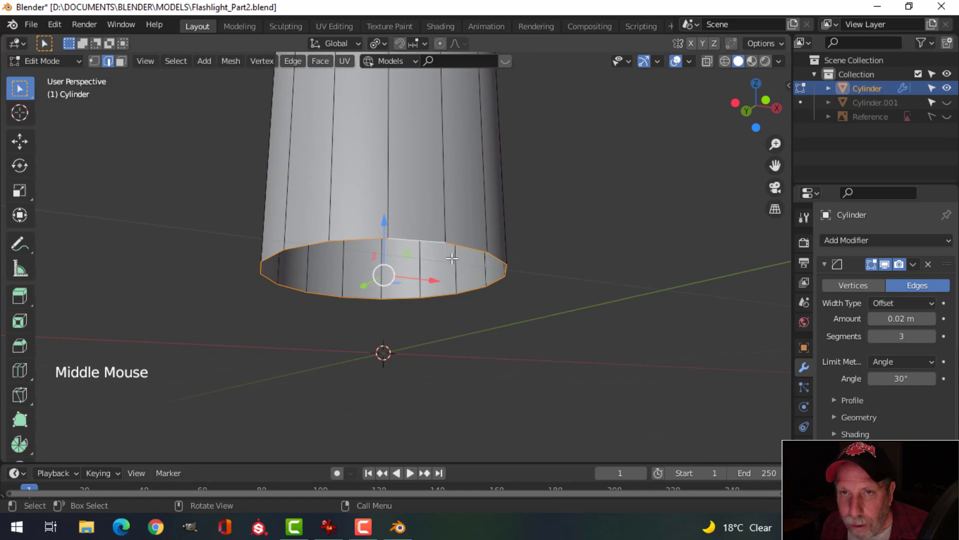
middle_click_drag(533, 261, 592, 262)
scroll(531, 253, "up", 1)
key("e")
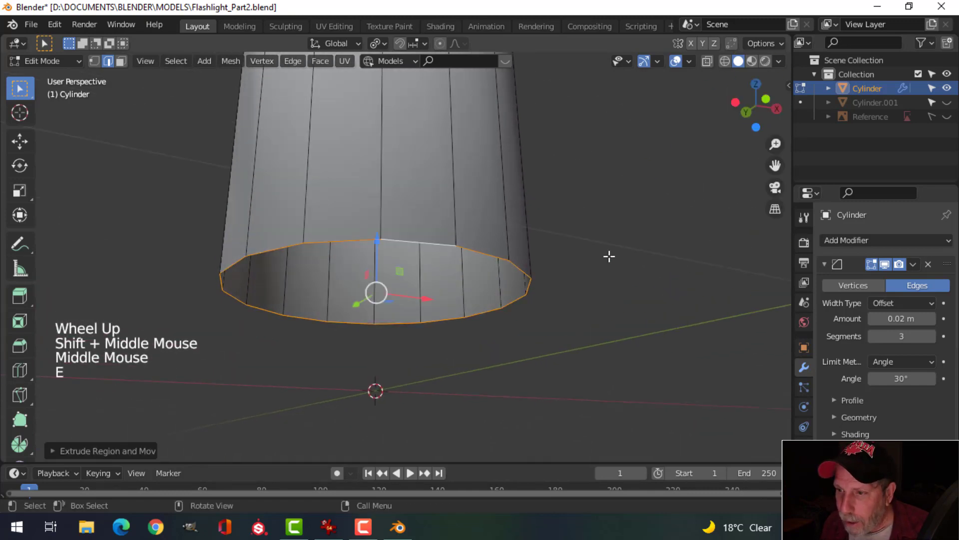
key("s")
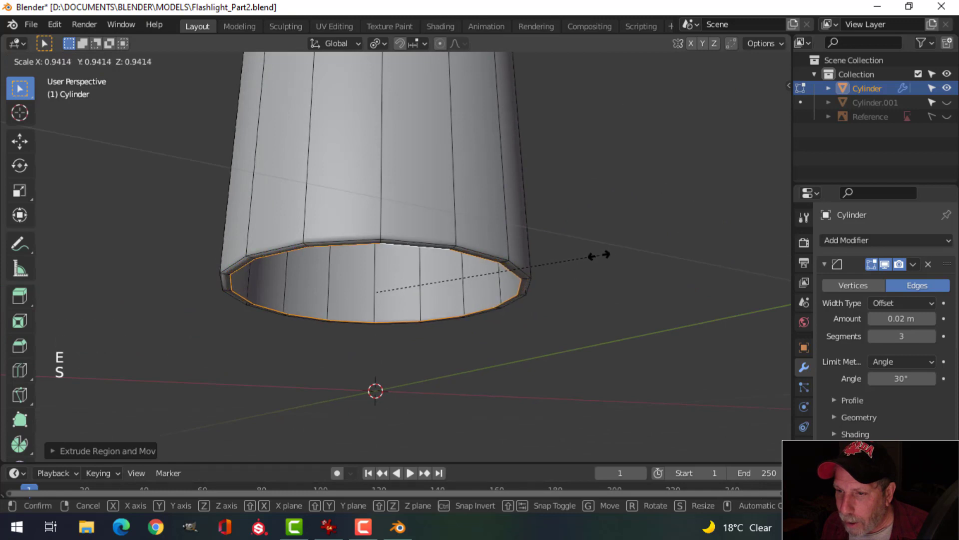
left_click(593, 256)
middle_click_drag(566, 250, 405, 182)
key("alt+a")
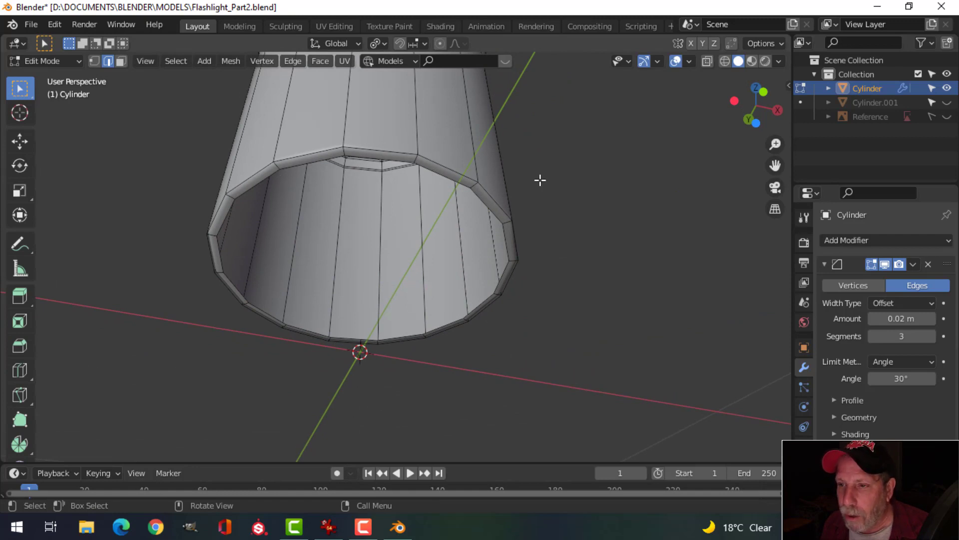
Step: Return to Object Mode, unhide all objects, deselect everything and inspect the body's rim against the tail cap
key("Tab")
middle_click_drag(540, 180, 545, 225)
key("alt+h")
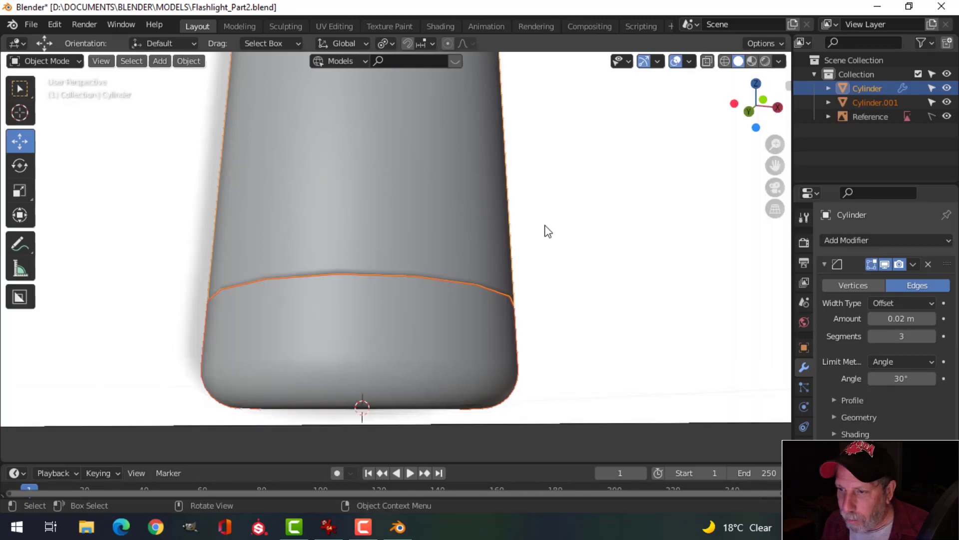
left_click(544, 225)
middle_click_drag(451, 241, 471, 259)
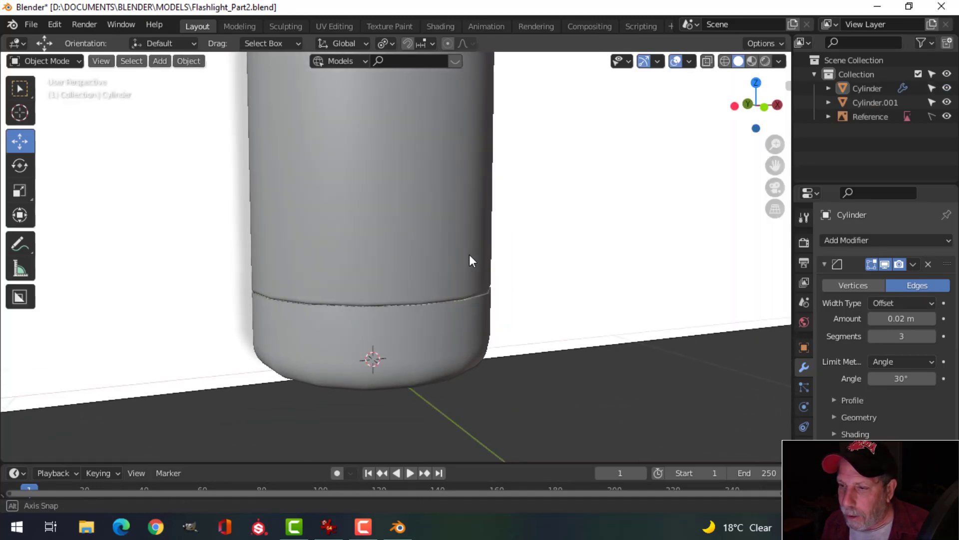
Step: Isolate the tail cap and select the edge loop around its open upper end in Edit Mode
left_click(370, 352)
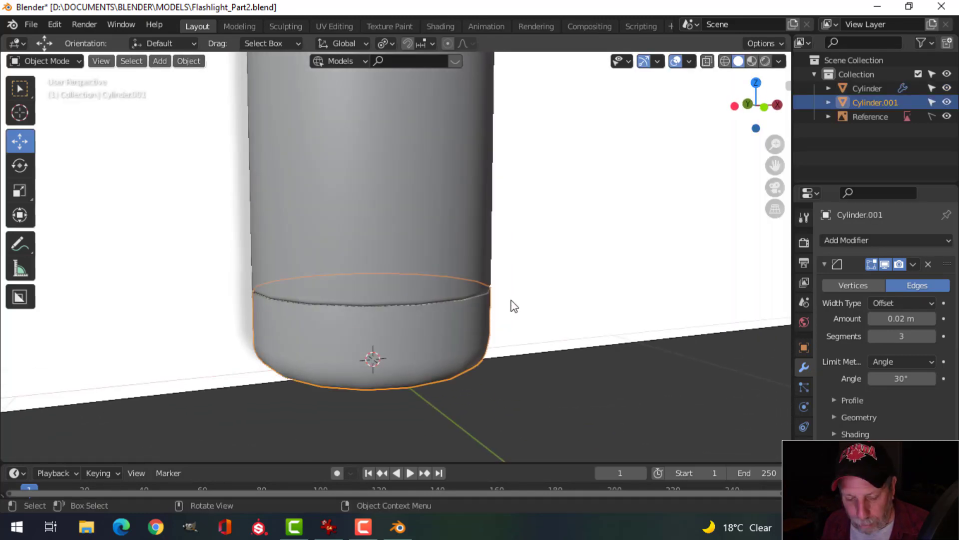
key("shift+h")
middle_click_drag(511, 299, 462, 362)
key("Tab")
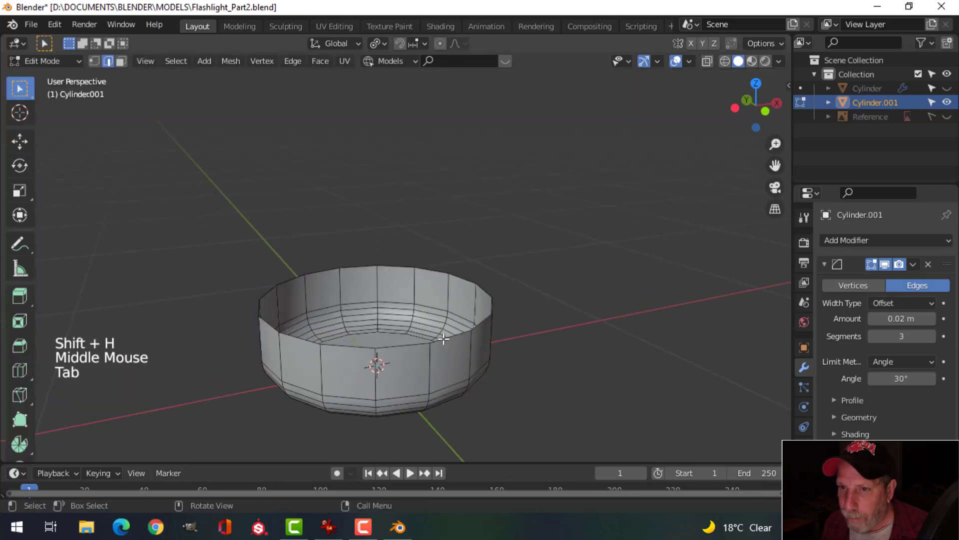
left_click(437, 340, "alt+shift")
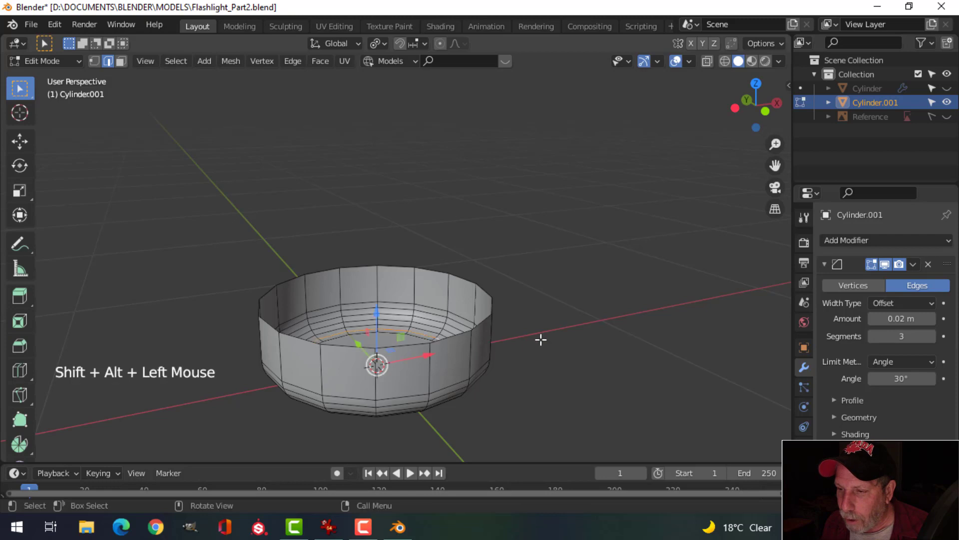
key("alt+a")
scroll(489, 341, "up", 2)
middle_click_drag(488, 341, 520, 367)
left_click(491, 336, "alt+shift")
scroll(513, 343, "down", 2)
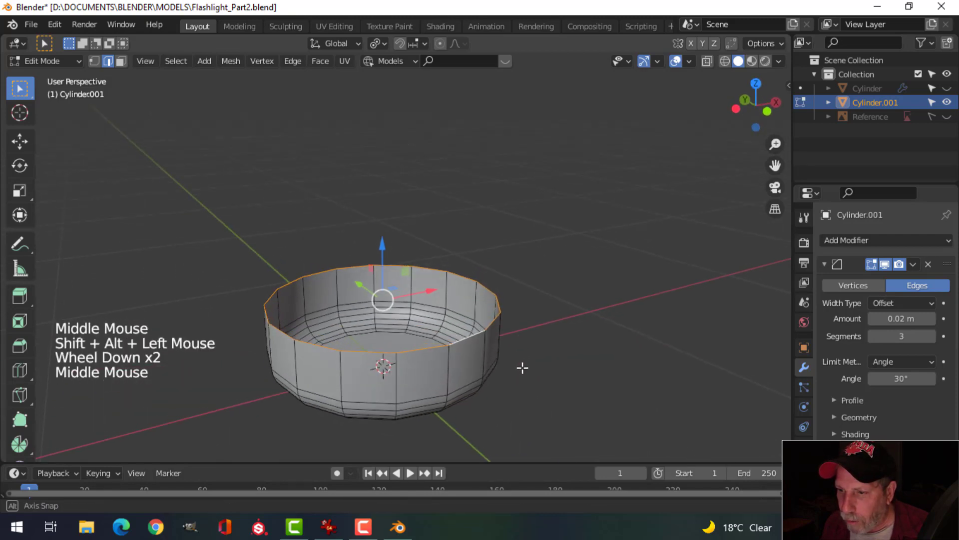
Step: Extrude the tail cap's upper edge loop, scale it inward to about 0.96 and return to Object Mode
key("e")
key("s")
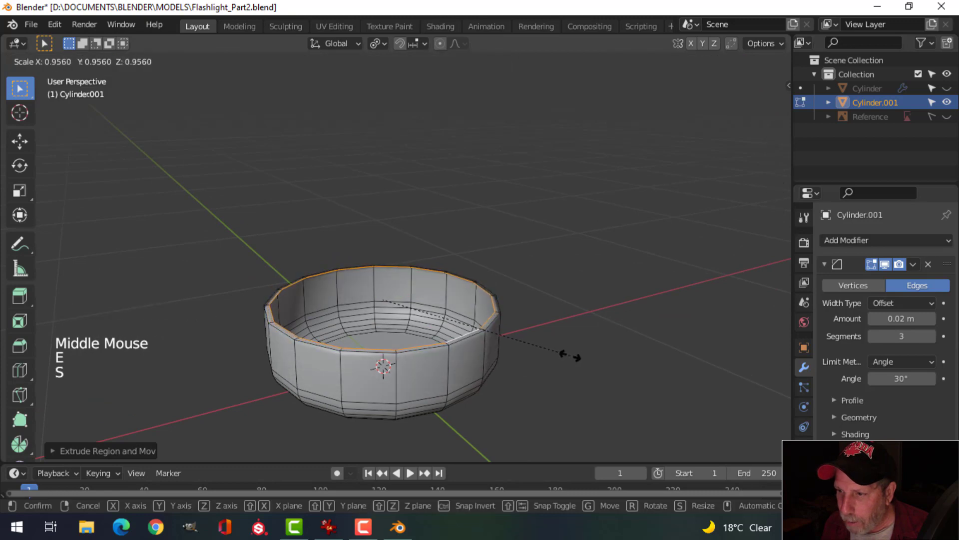
left_click(557, 326)
key("Tab")
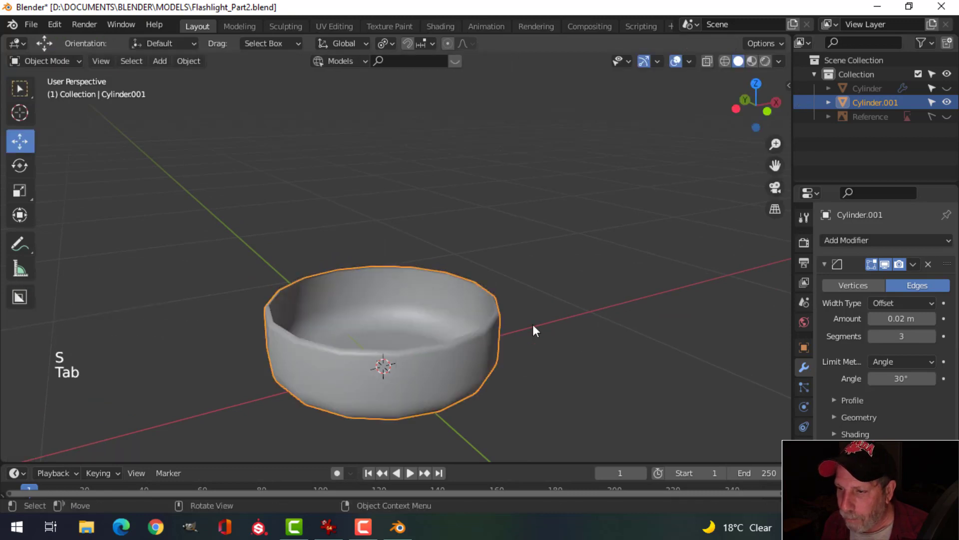
Step: Unhide all objects, deselect everything and examine the seam between the body and the tail cap
middle_click_drag(535, 325, 527, 302)
key("alt+h")
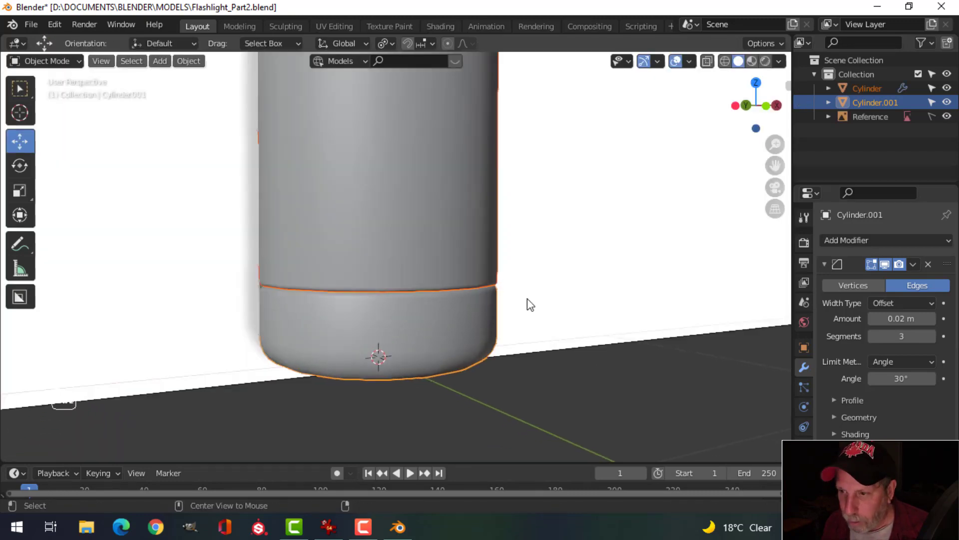
key("alt+a")
middle_click_drag(468, 303, 451, 289)
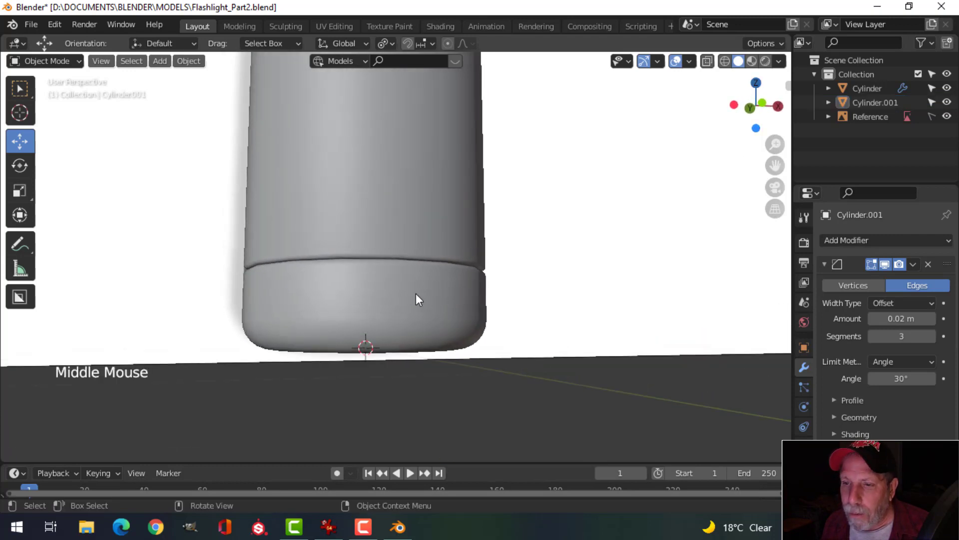
scroll(411, 291, "down", 2)
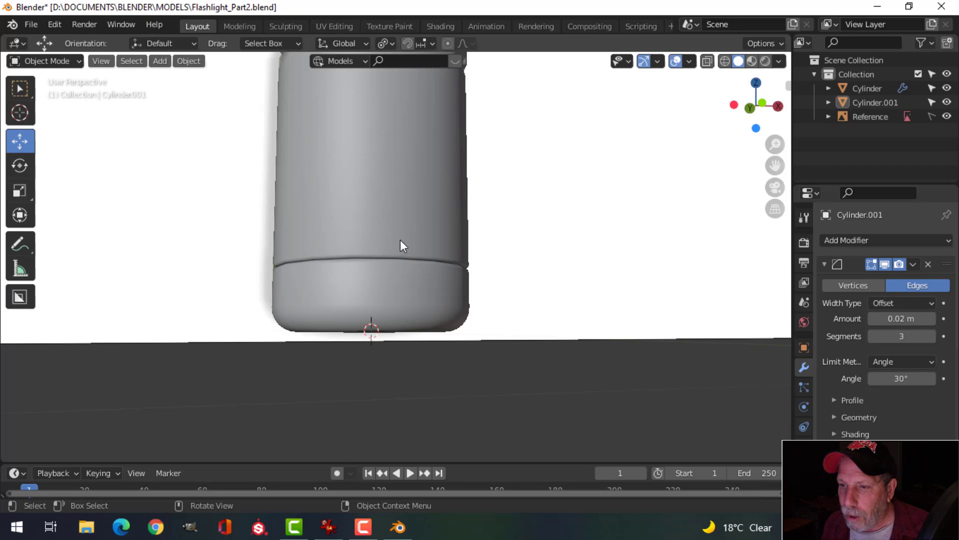
middle_click_drag(401, 241, 434, 300)
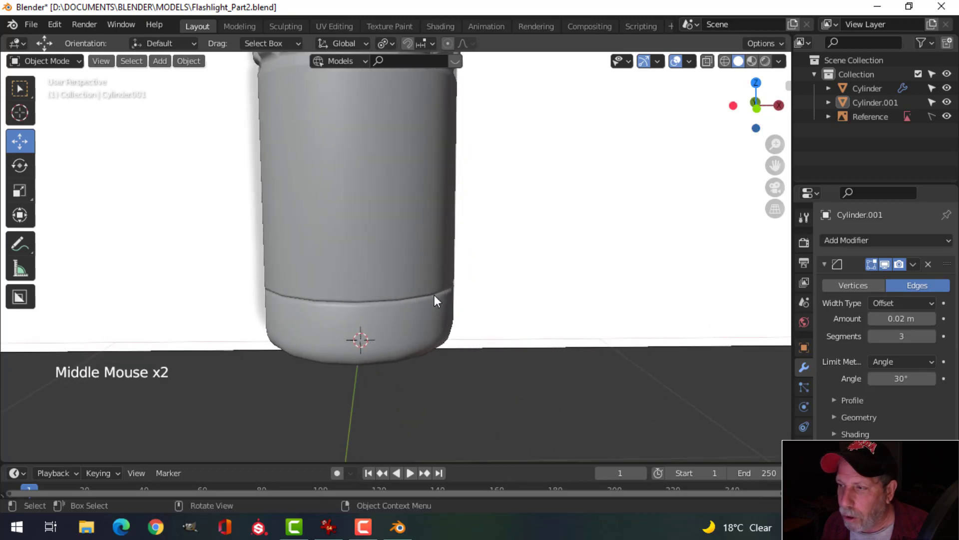
Step: Hide the reference image, check the seam without it and save the file
left_click(947, 117)
mouse_move(533, 314)
middle_mouse_down()
mouse_move(514, 270)
mouse_move(397, 331)
mouse_move(473, 305)
mouse_move(527, 269)
mouse_move(520, 307)
middle_mouse_up()
key("alt+a")
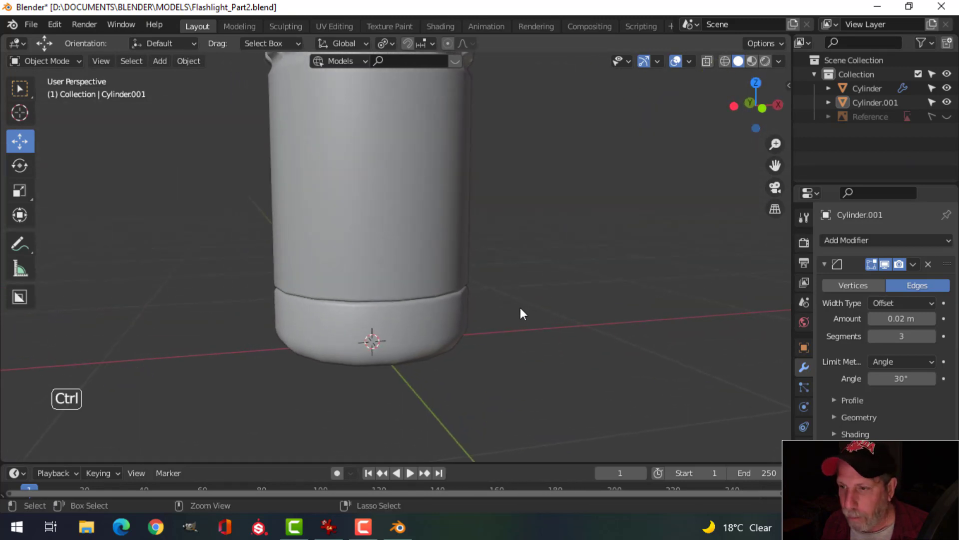
key("ctrl+s")
Step: Show the reference image again and switch to the front orthographic view
scroll(514, 306, "down", 2)
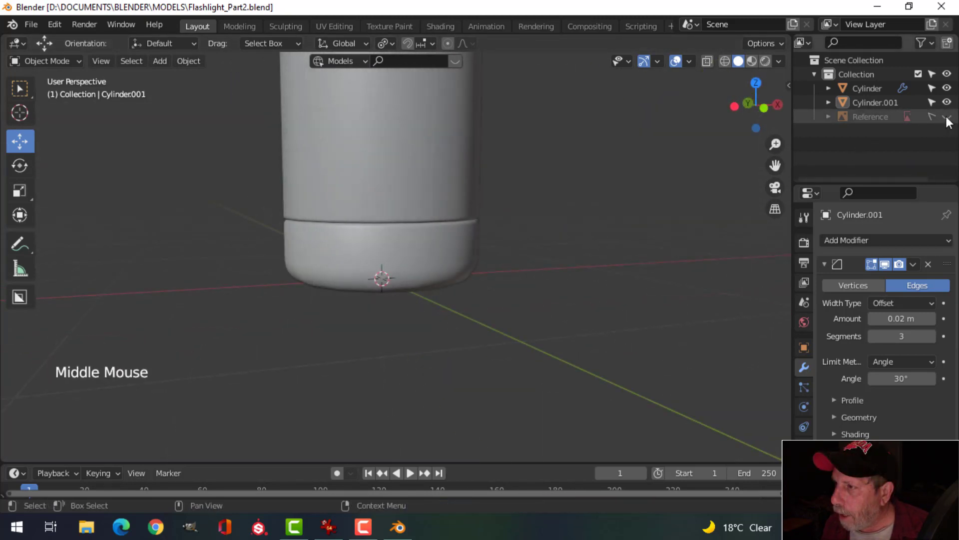
left_click(947, 116)
key("KP_1")
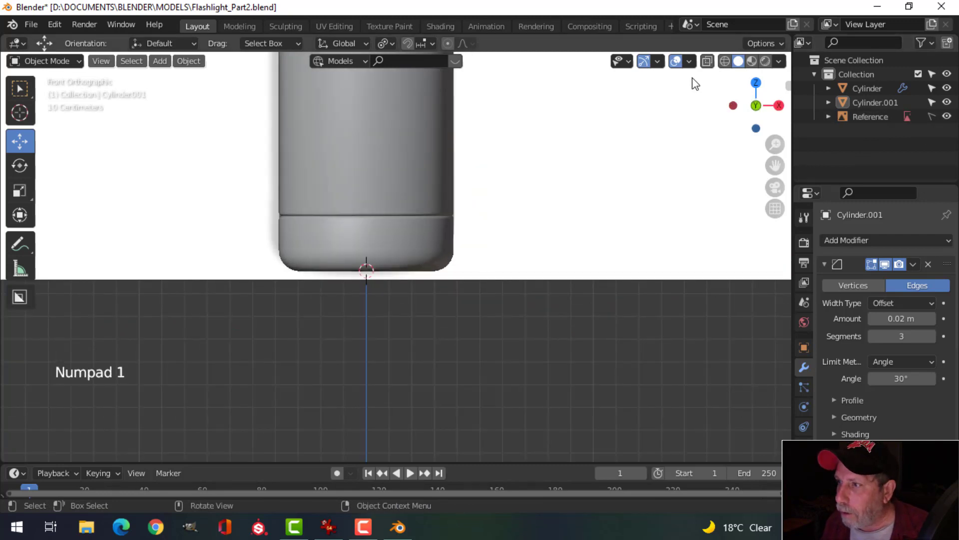
Step: Hide the tail cap object and examine the vertical ribs on the reference image in the front view
left_click(361, 248)
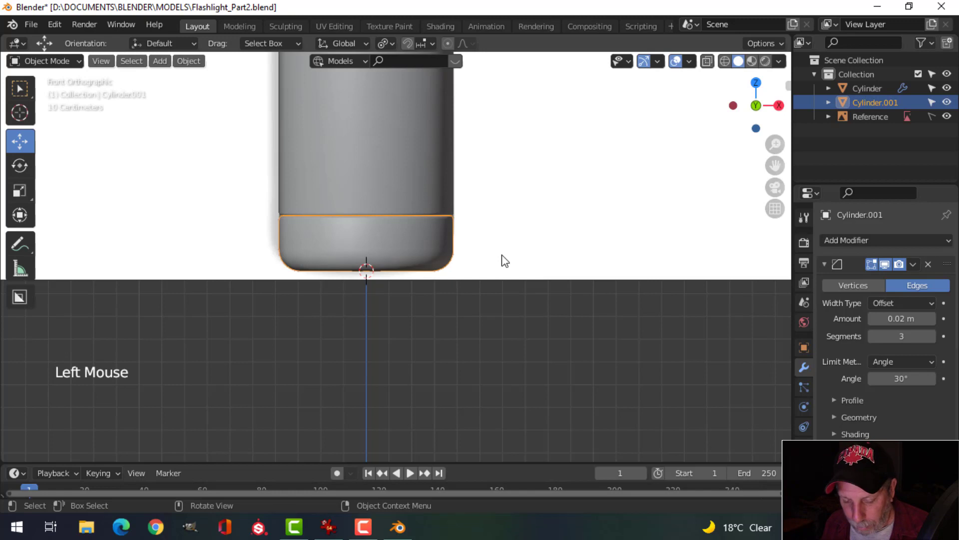
key("h")
scroll(425, 281, "up", 5)
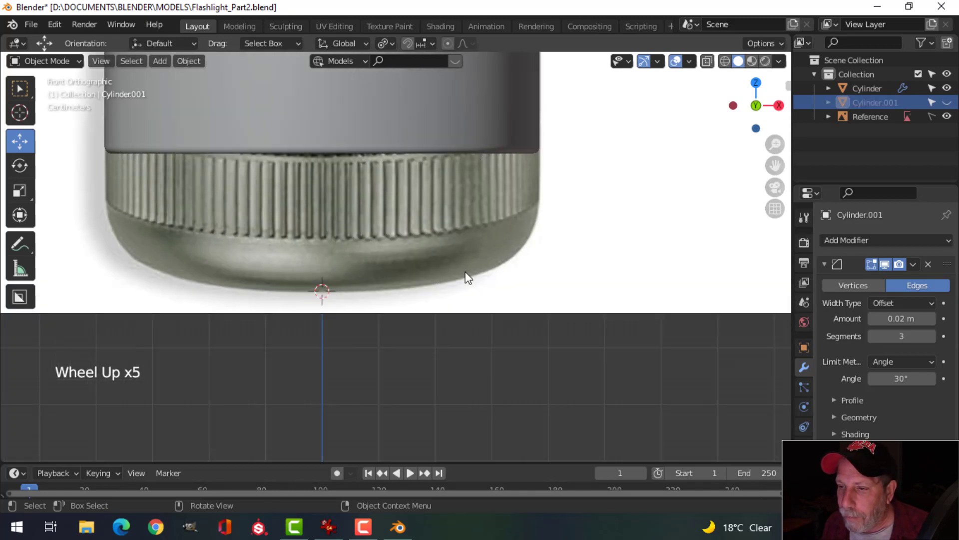
middle_click_drag(467, 277, 531, 268, "shift")
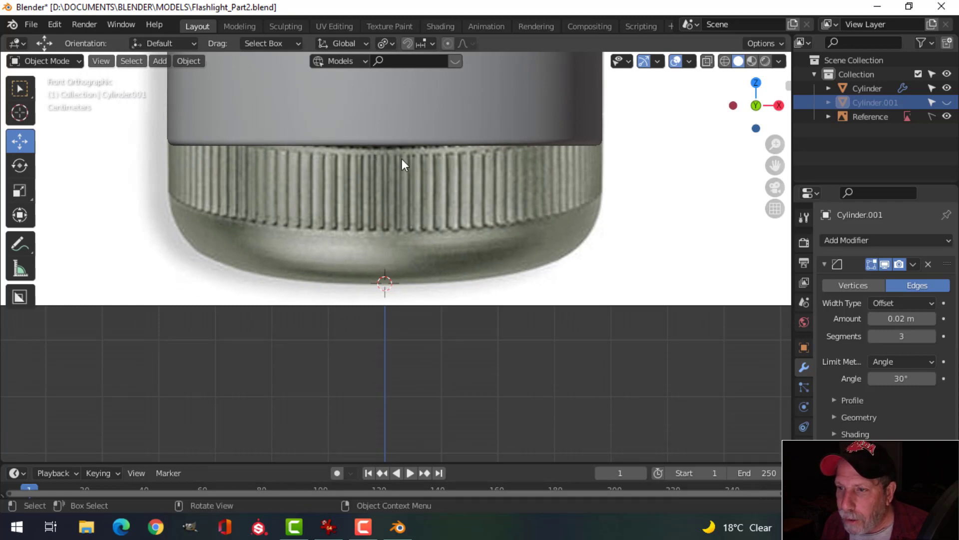
scroll(413, 232, "up", 2)
middle_click_drag(414, 232, 413, 275, "shift")
scroll(404, 265, "down", 1)
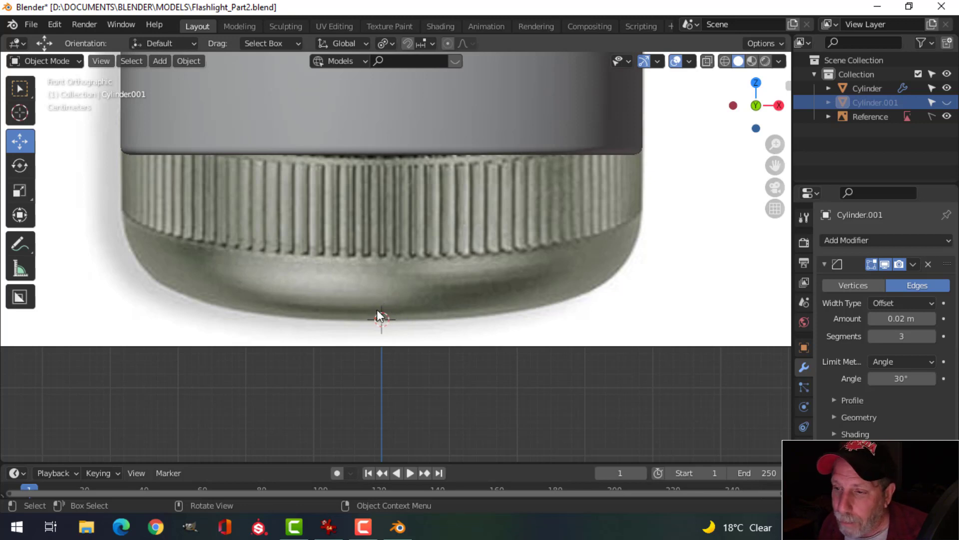
scroll(418, 310, "down", 1)
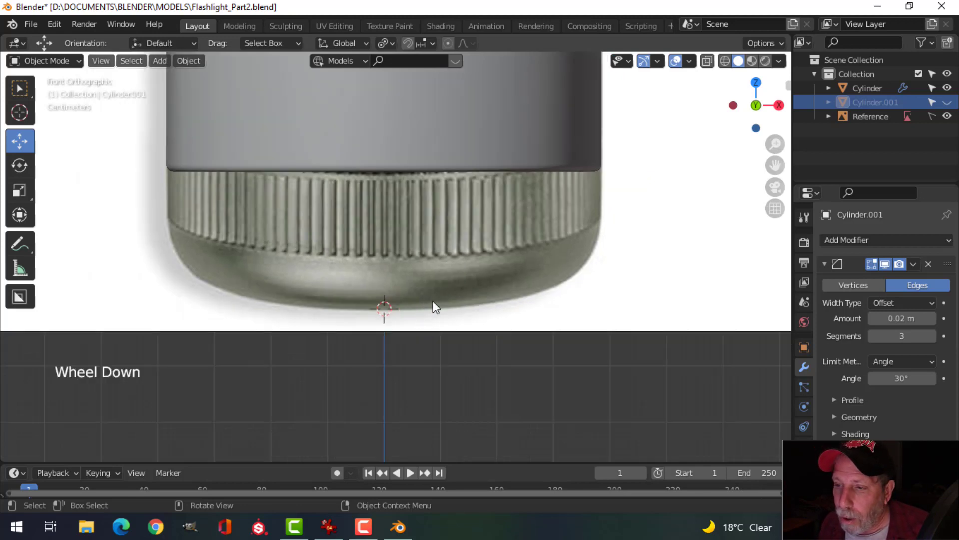
Step: Add a mesh plane at the 3D cursor at the base of the flashlight
key("shift+a")
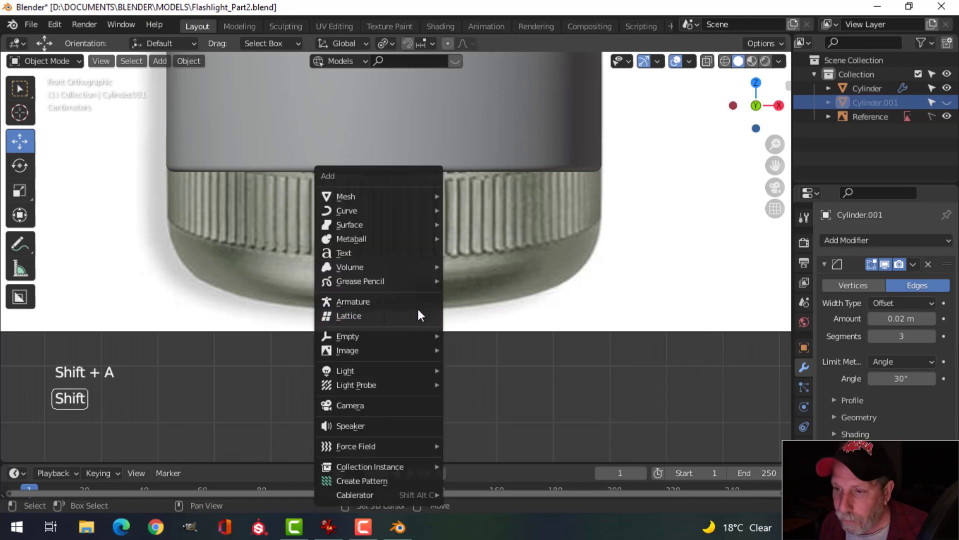
mouse_move(367, 197)
left_click(456, 196)
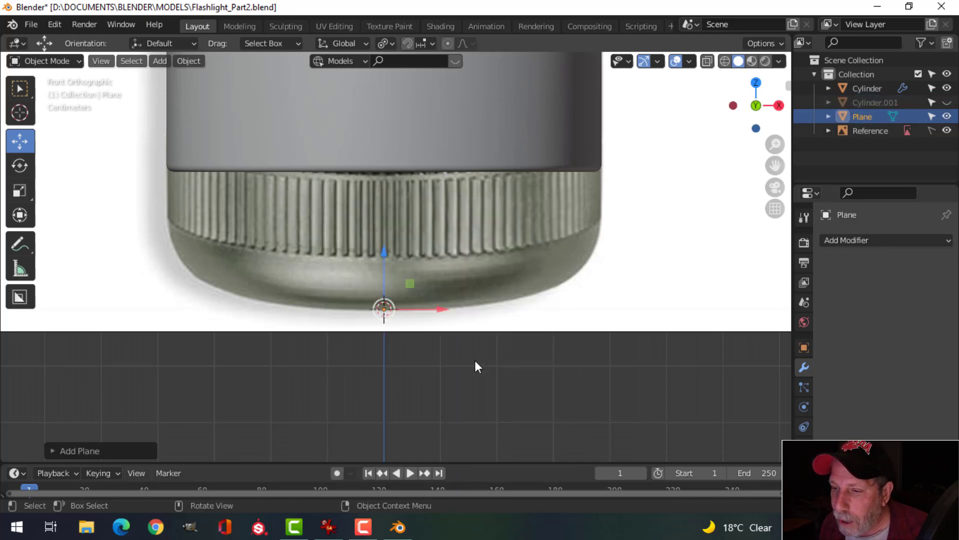
middle_click_drag(475, 361, 357, 364)
scroll(461, 310, "down", 5)
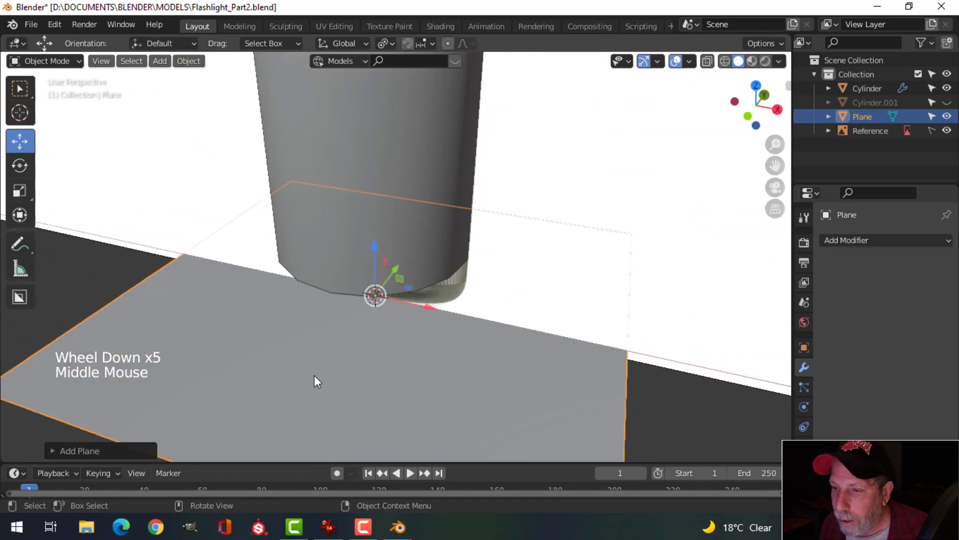
middle_click_drag(328, 398, 464, 307)
scroll(469, 325, "down", 1)
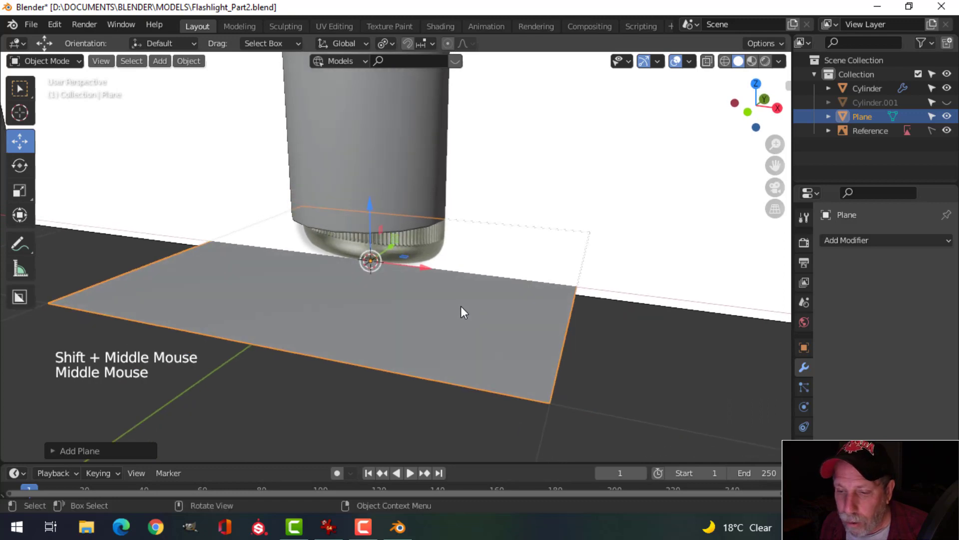
Step: In Edit Mode, rotate the new plane 90 degrees about the X axis so it stands upright
key("Tab")
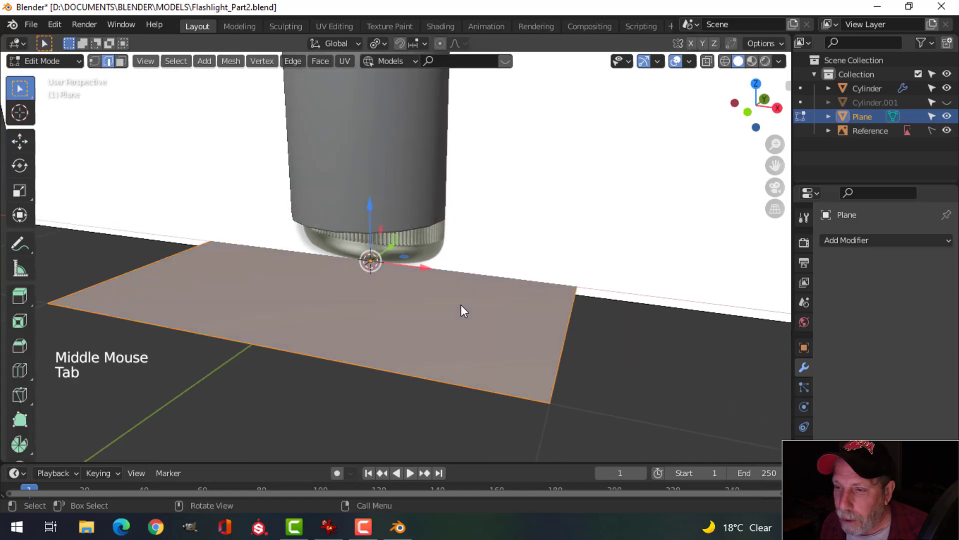
middle_click_drag(463, 300, 396, 183)
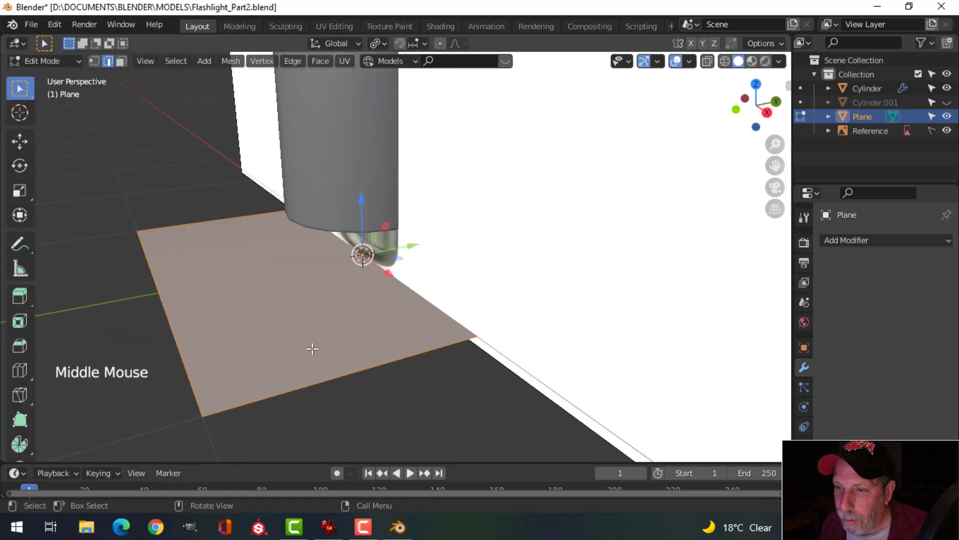
type("rx")
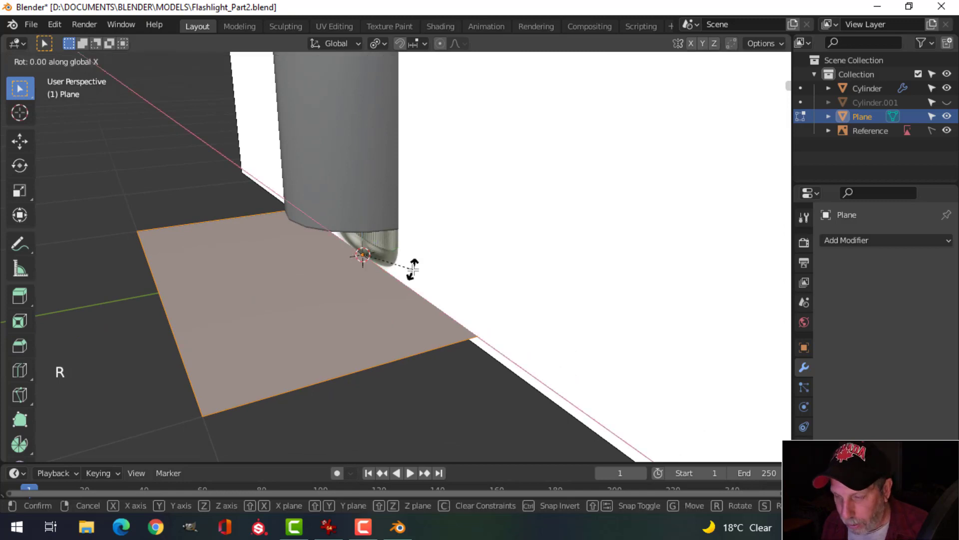
type("90")
key("Return")
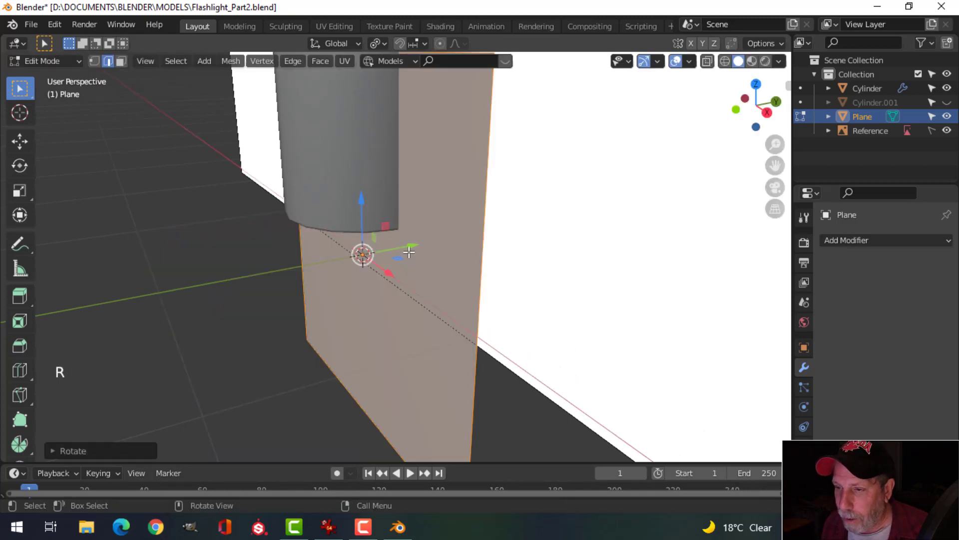
Step: Move the upright plane along the Y axis until it sits in front of the flashlight
left_click_drag(409, 247, 367, 255)
key("ctrl+z")
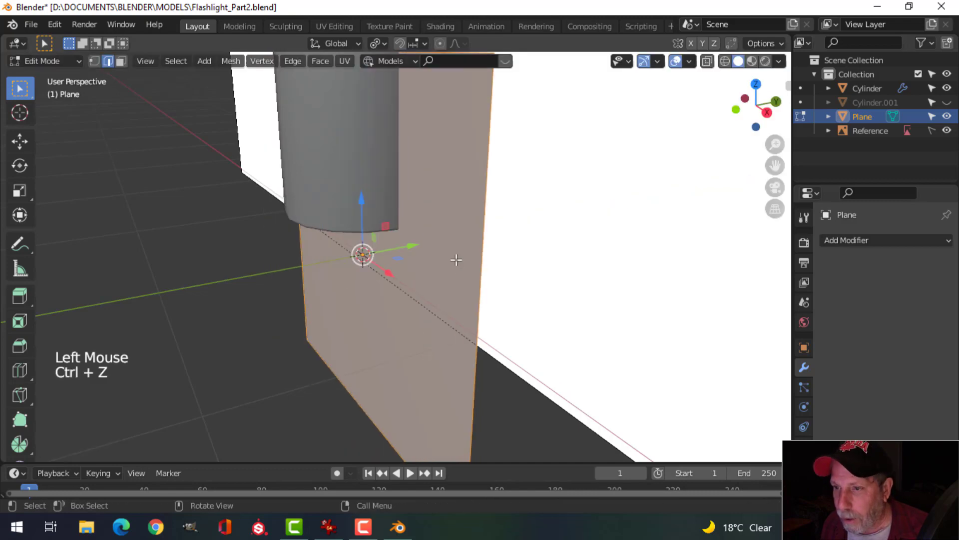
middle_click_drag(456, 262, 418, 246)
left_click_drag(418, 246, 331, 262)
Step: Return to the front orthographic view, unhide the tail cap and switch the viewport to wireframe display
key("KP_1")
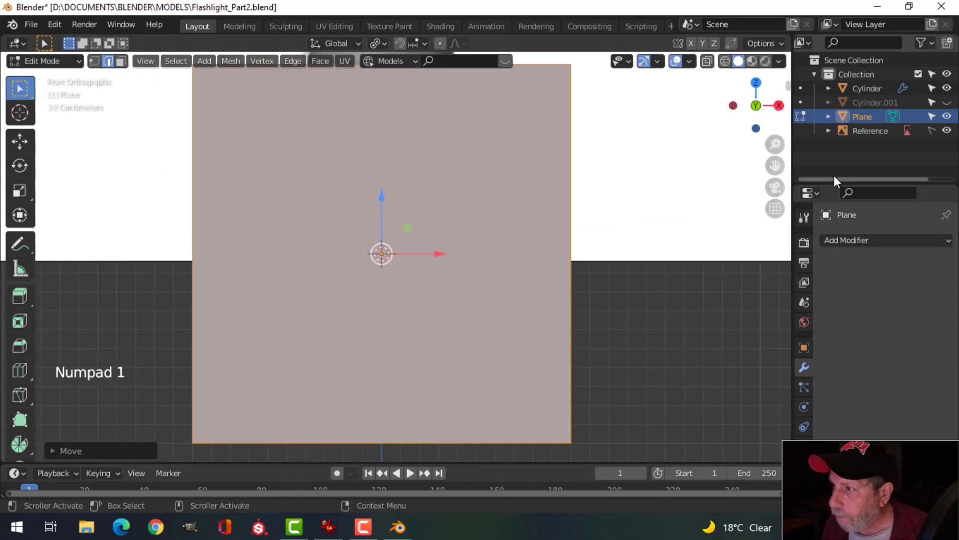
left_click(947, 102)
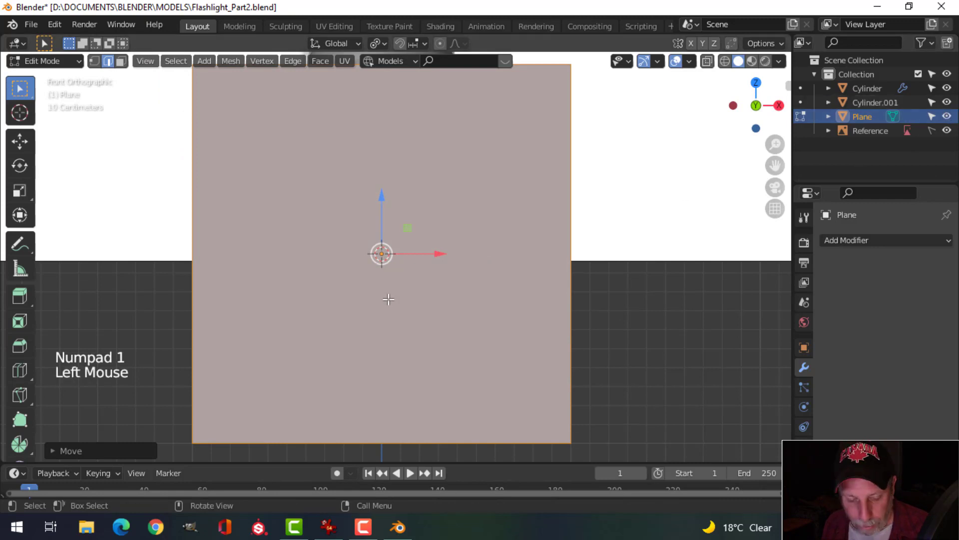
key("z")
left_click(273, 304)
scroll(419, 317, "up", 3)
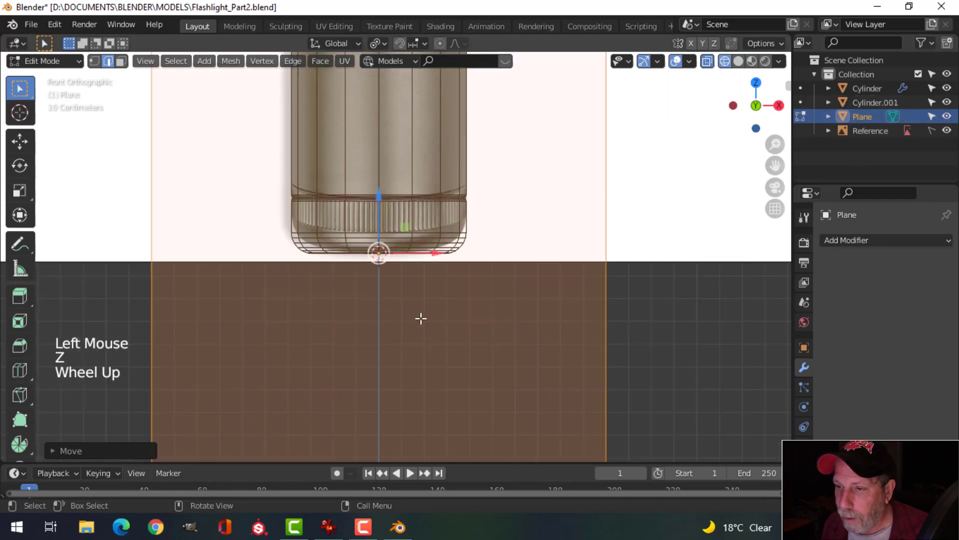
Step: Scale the plane down to about one tenth of its size, forming a small square at the cap's base
scroll(421, 316, "down", 4)
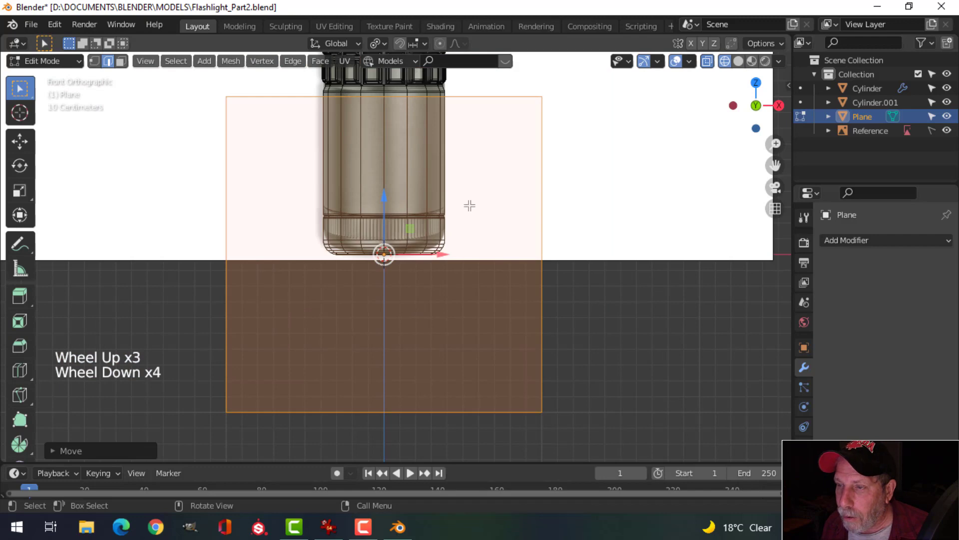
scroll(394, 297, "up", 4)
scroll(393, 292, "down", 4)
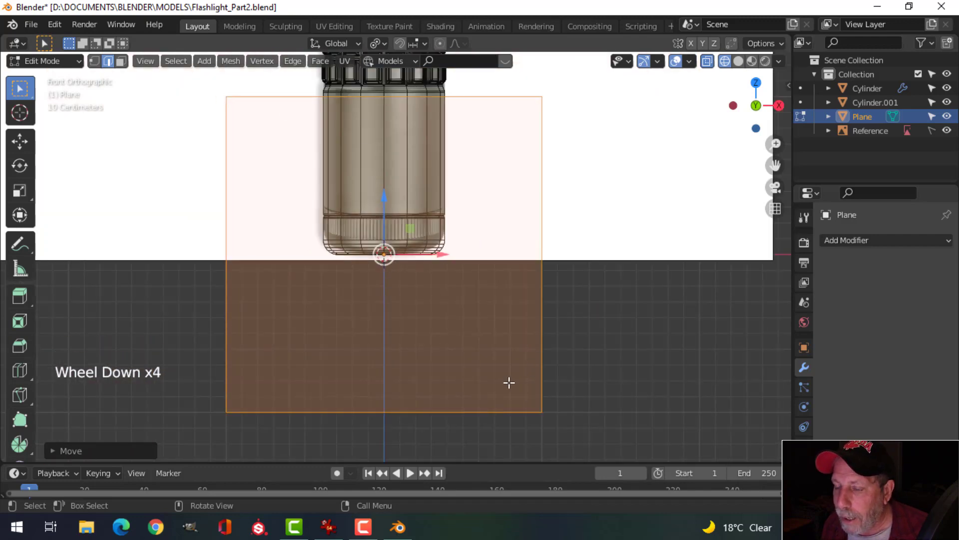
scroll(447, 274, "up", 7)
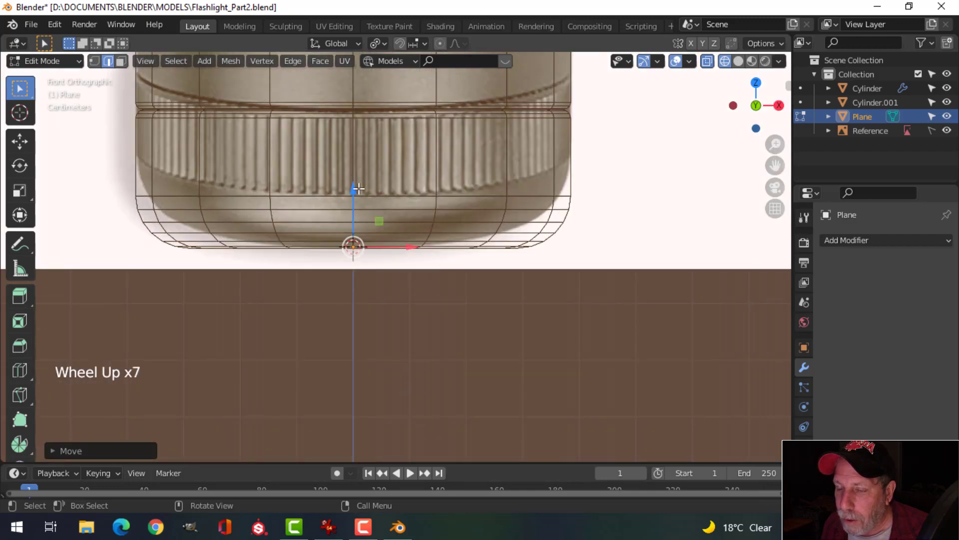
scroll(370, 206, "up", 1)
scroll(430, 214, "down", 7)
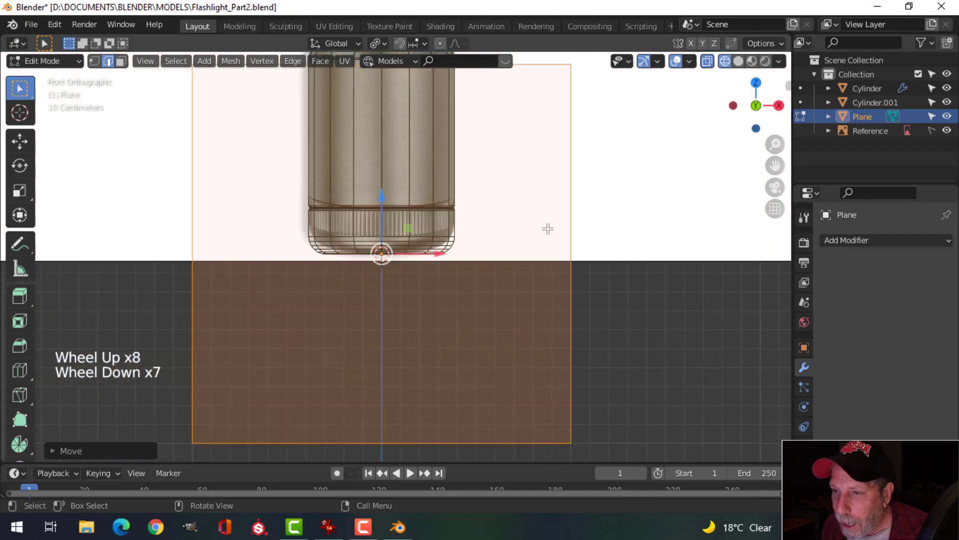
key("s")
left_click(404, 263)
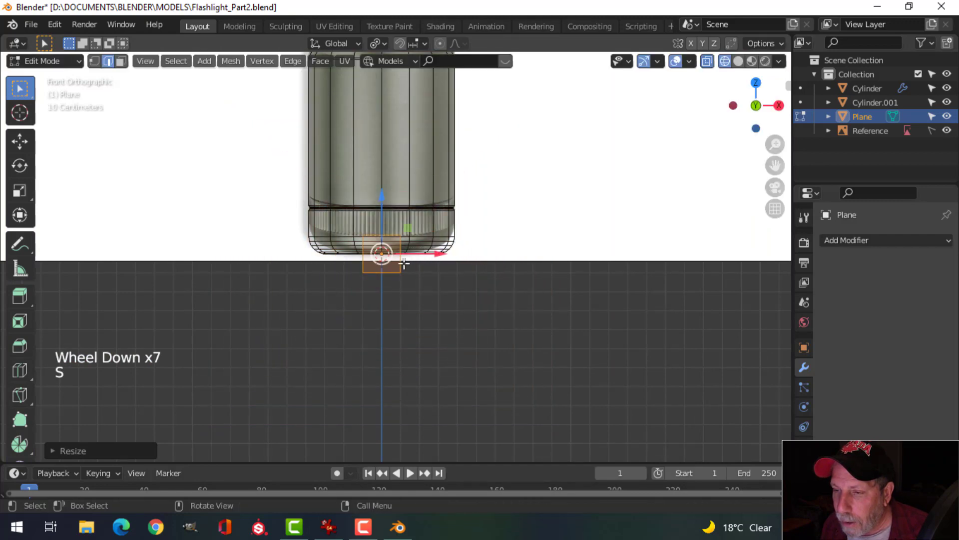
Step: Move the small plane up along Z so its upper edge lines up with the top of the reference ribs
scroll(404, 262, "up", 8)
middle_click_drag(335, 196, 359, 302, "shift")
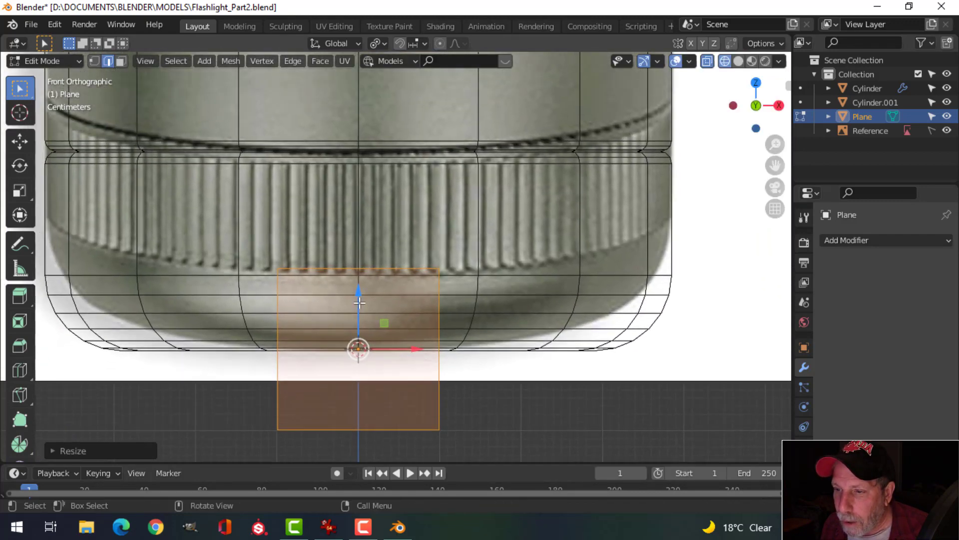
left_click_drag(360, 303, 367, 181)
scroll(390, 184, "up", 4)
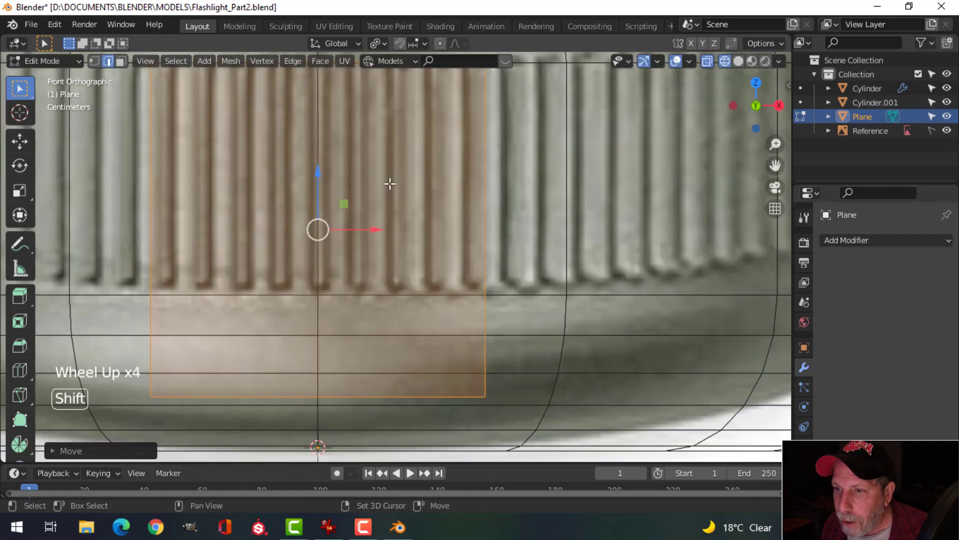
middle_click_drag(389, 184, 424, 296, "shift")
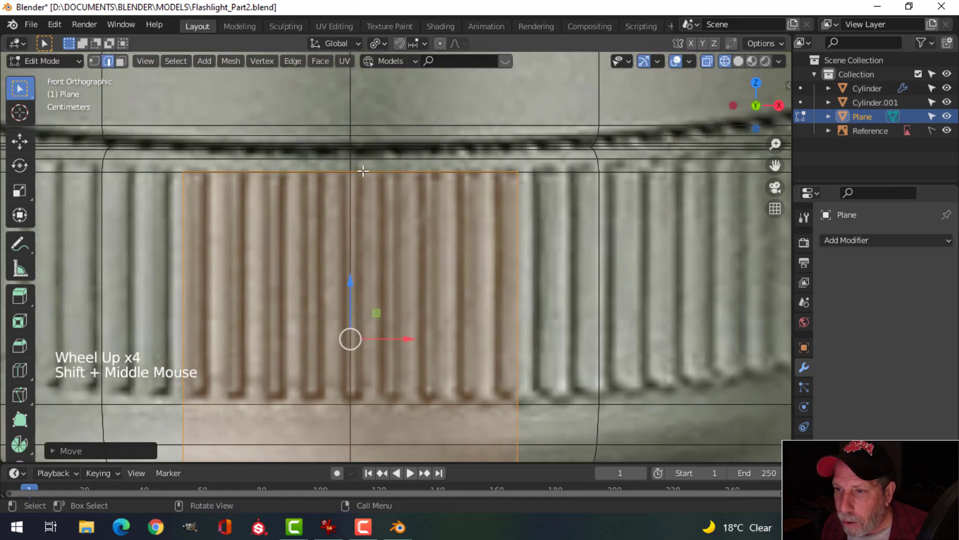
Step: Select the plane's lower edge and raise it along Z to the lower ends of the reference ribs
scroll(417, 264, "down", 3)
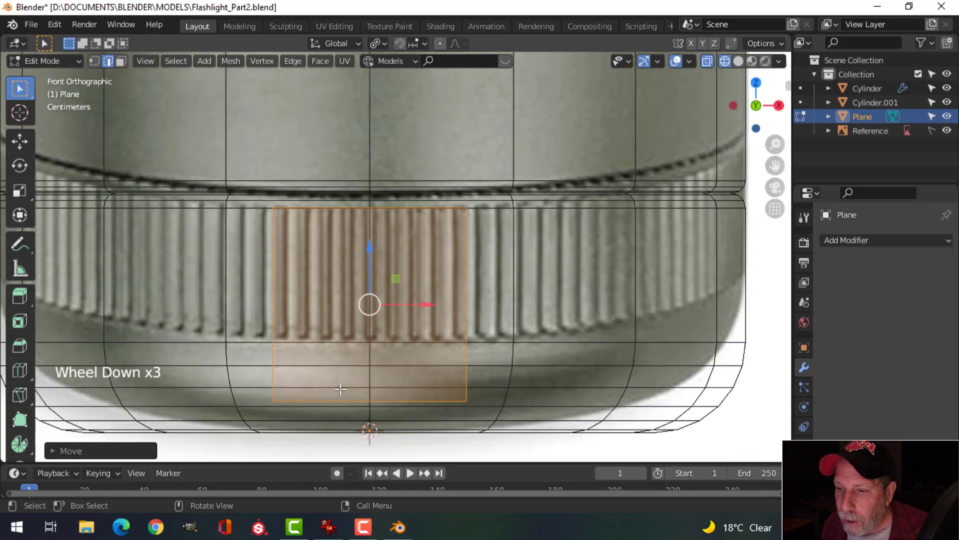
left_click(368, 404)
scroll(356, 389, "up", 2)
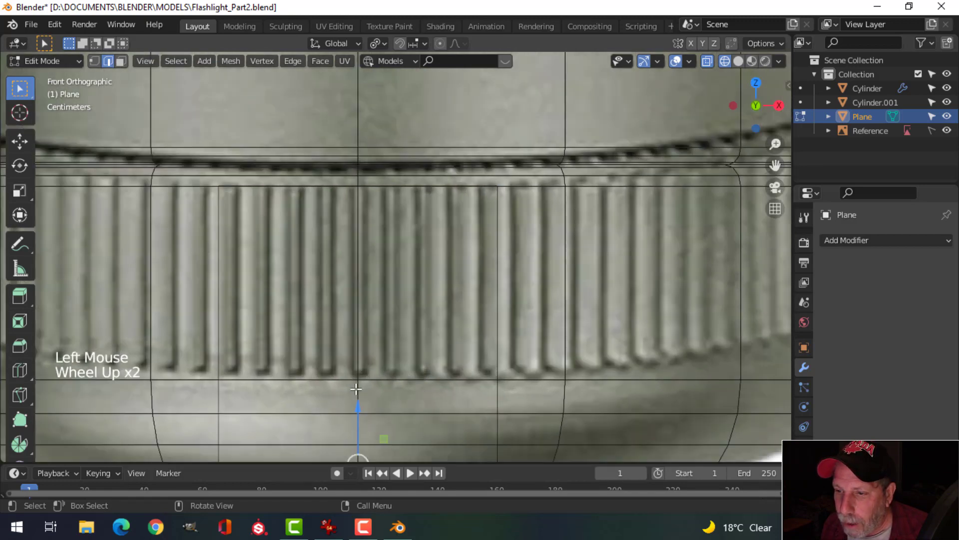
left_click_drag(358, 406, 353, 310)
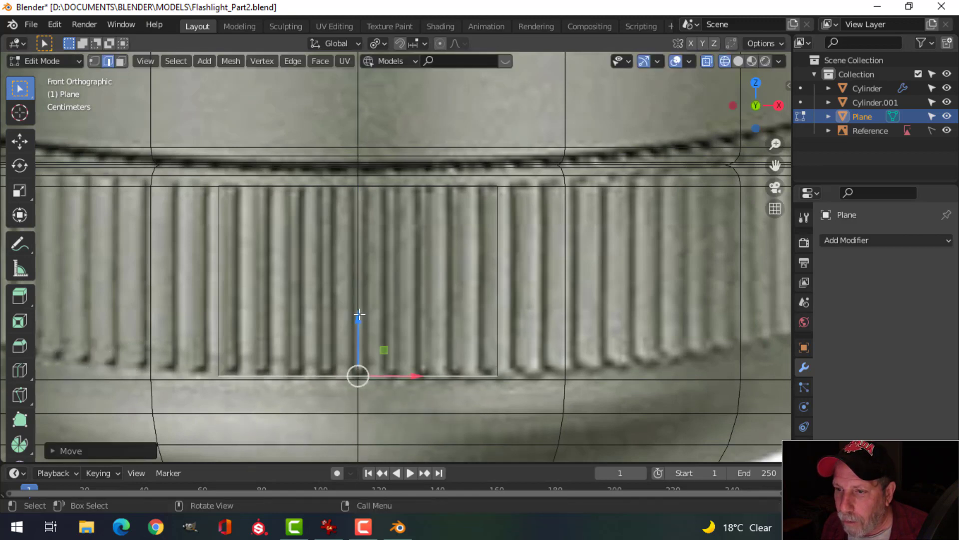
Step: Select the whole plane and scale it along X to a narrow strip the width of a single rib
scroll(449, 303, "down", 3)
key("a")
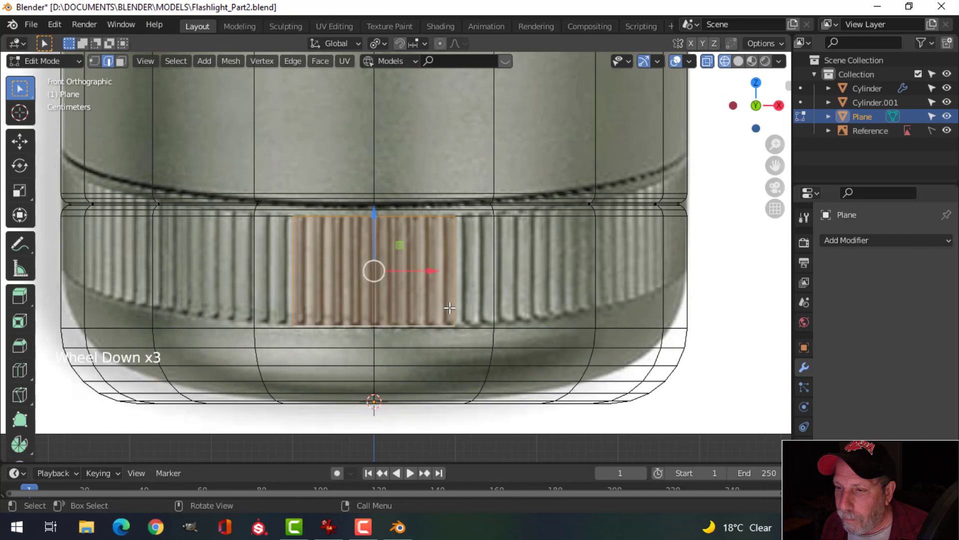
scroll(448, 313, "up", 3)
scroll(448, 313, "up", 2)
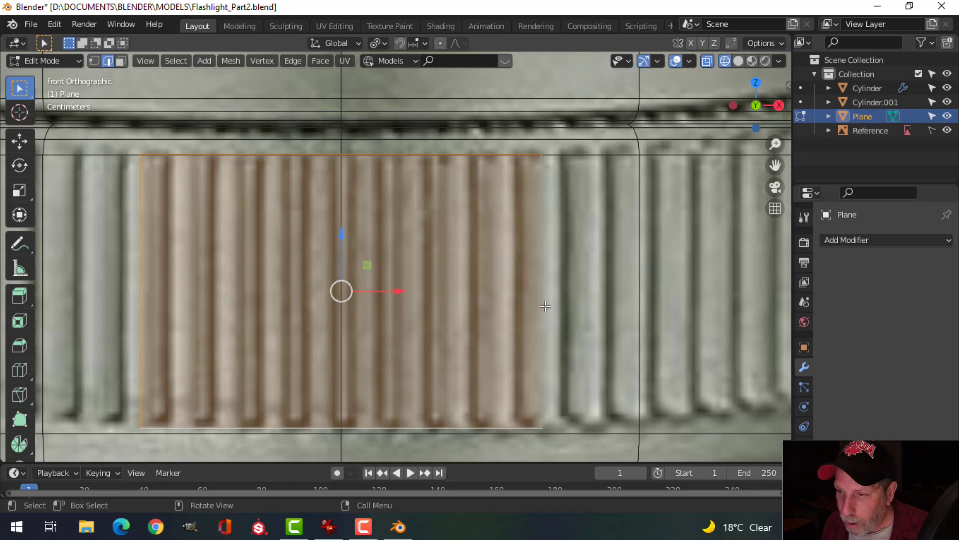
key("s")
key("x")
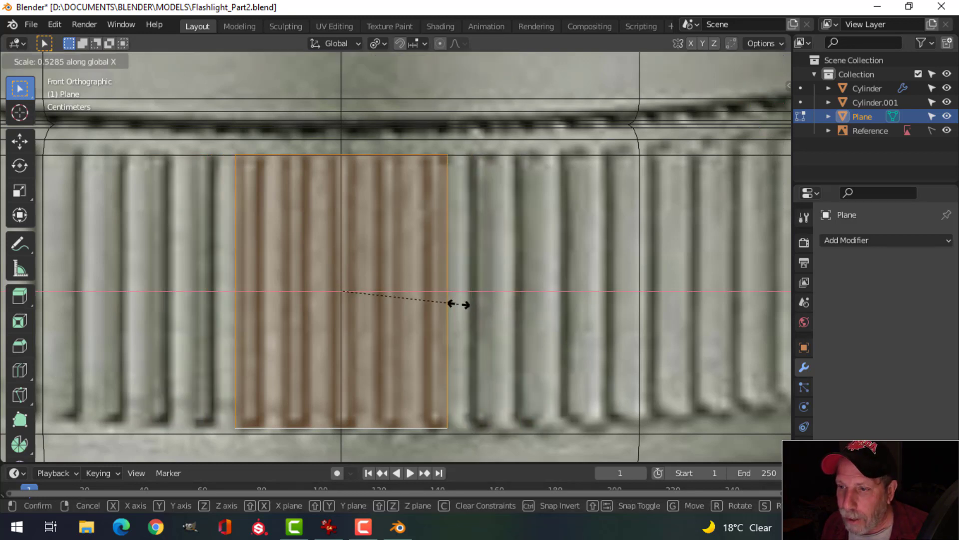
left_click(345, 299)
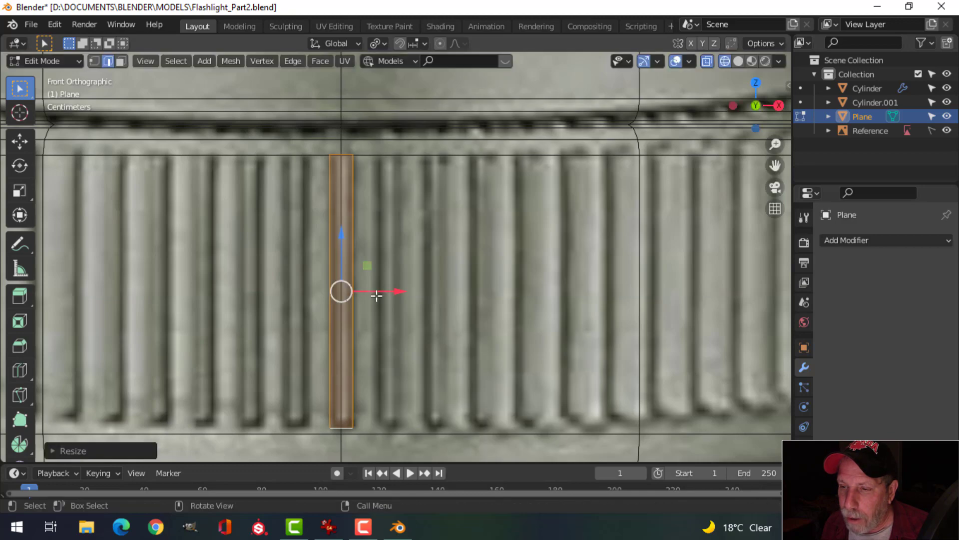
Step: Switch the viewport to solid shading and view the narrow strip from the side, next to the tail cap
scroll(349, 292, "down", 3)
mouse_move(350, 292)
middle_mouse_down()
mouse_move(400, 285)
mouse_move(449, 301)
mouse_move(214, 319)
mouse_move(335, 325)
mouse_move(315, 315)
mouse_move(418, 285)
mouse_move(379, 304)
mouse_move(460, 304)
mouse_move(428, 314)
mouse_move(493, 278)
mouse_move(469, 283)
mouse_move(485, 265)
middle_mouse_up()
scroll(215, 319, "down", 3)
scroll(314, 315, "up", 1)
scroll(409, 293, "up", 3)
left_click(741, 59)
scroll(475, 280, "up", 3)
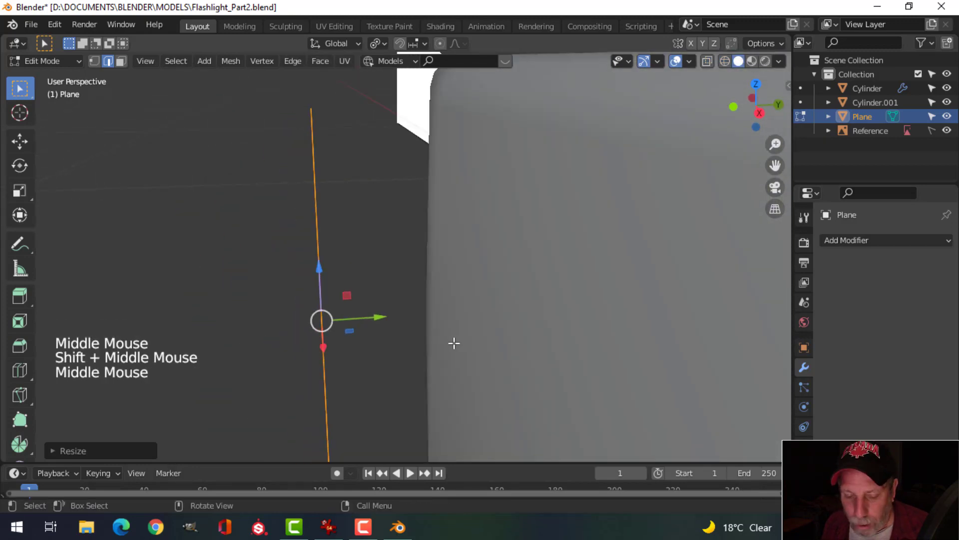
Step: Extrude the narrow strip and pull the new face along Y away from the cap to give the rib thickness
middle_click_drag(465, 330, 485, 310, "shift")
scroll(469, 308, "down", 1)
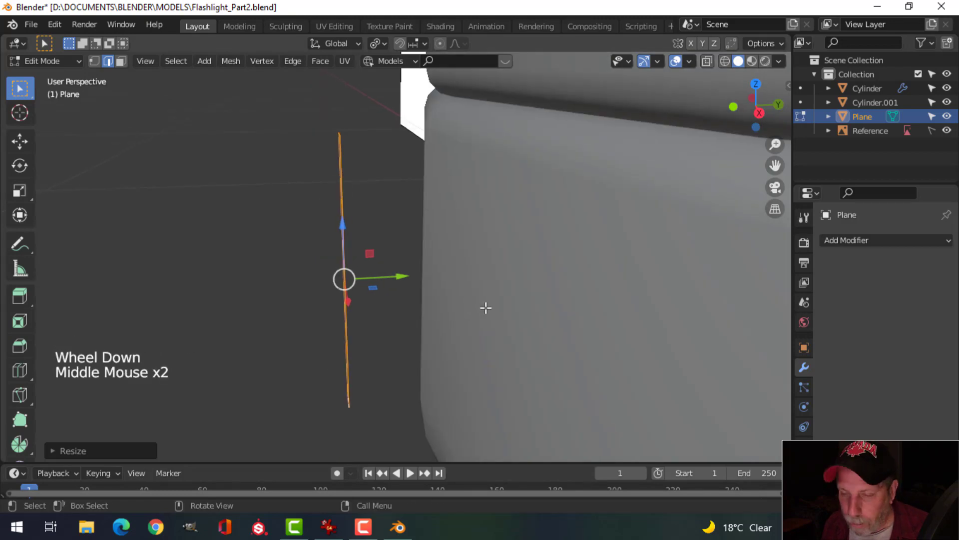
key("e")
left_click(486, 307)
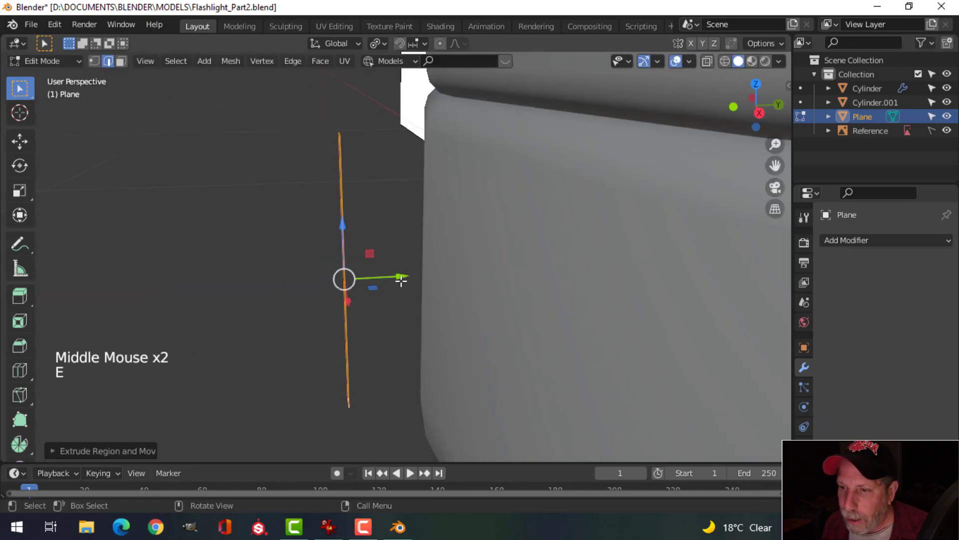
left_click(400, 278)
mouse_move(400, 278)
left_mouse_down()
mouse_move(388, 280)
mouse_move(405, 285)
mouse_move(386, 288)
left_mouse_up()
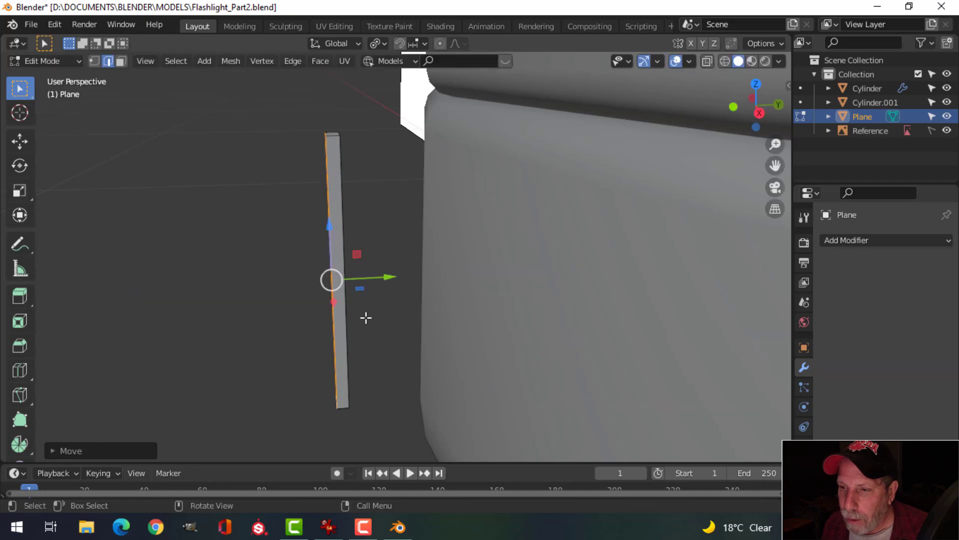
Step: Switch to wireframe shading and select the entire rib mesh in front view, over the reference ribs
middle_click_drag(366, 317, 422, 306)
key("alt+a")
middle_click_drag(600, 310, 434, 328, "shift")
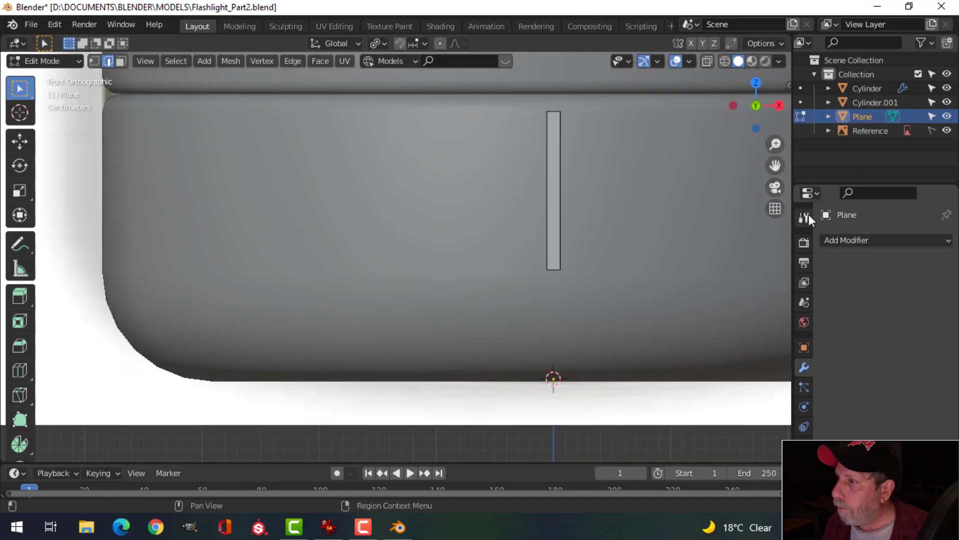
scroll(500, 315, "down", 1)
key("z")
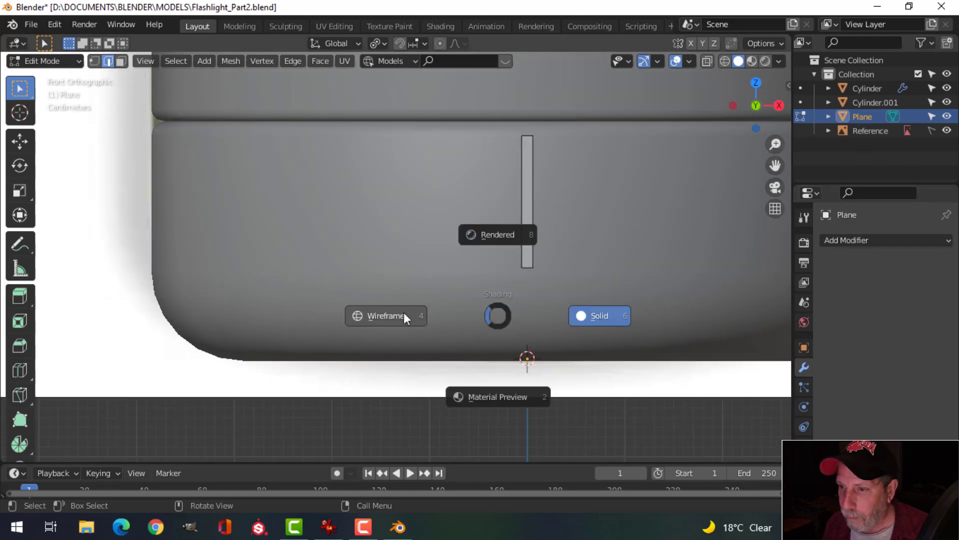
left_click(404, 316)
mouse_move(537, 281)
middle_mouse_down("shift")
mouse_move(426, 337)
mouse_move(460, 323)
middle_mouse_up("shift")
scroll(454, 318, "up", 2)
key("a")
scroll(497, 316, "down", 1)
key("KP_1")
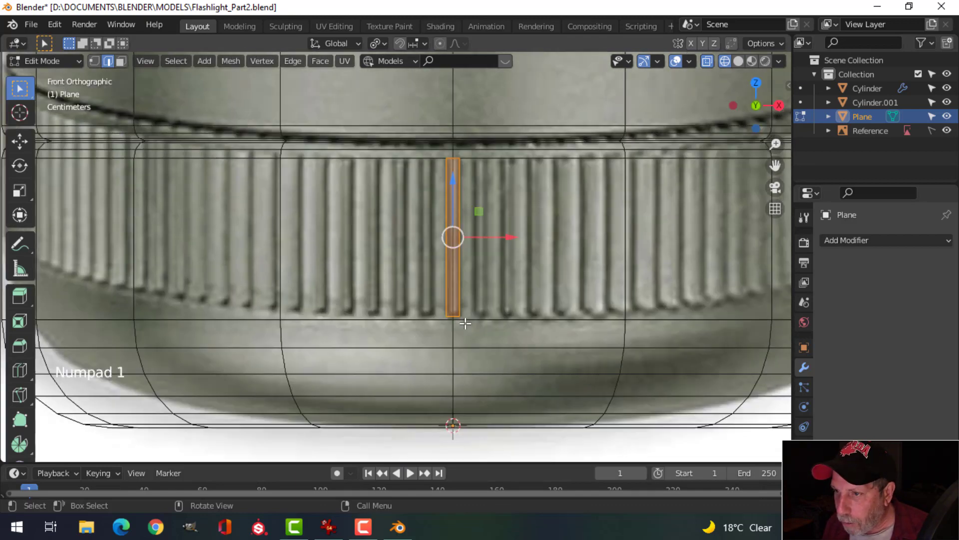
Step: In the right side view, move the rib along Y until its inner face meets the tail cap's outer wall
key("KP_3")
scroll(314, 270, "up", 2)
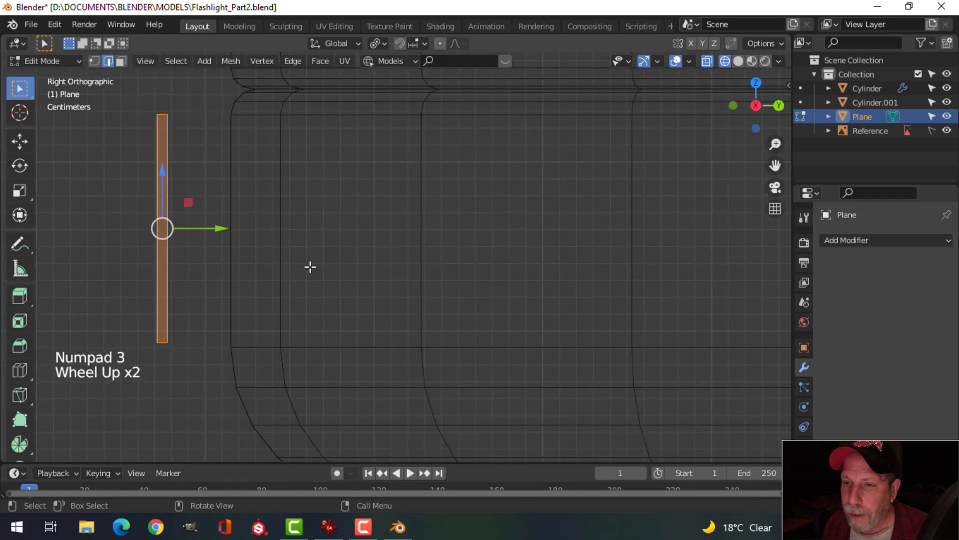
middle_click_drag(310, 268, 372, 279, "shift")
scroll(328, 319, "up", 1)
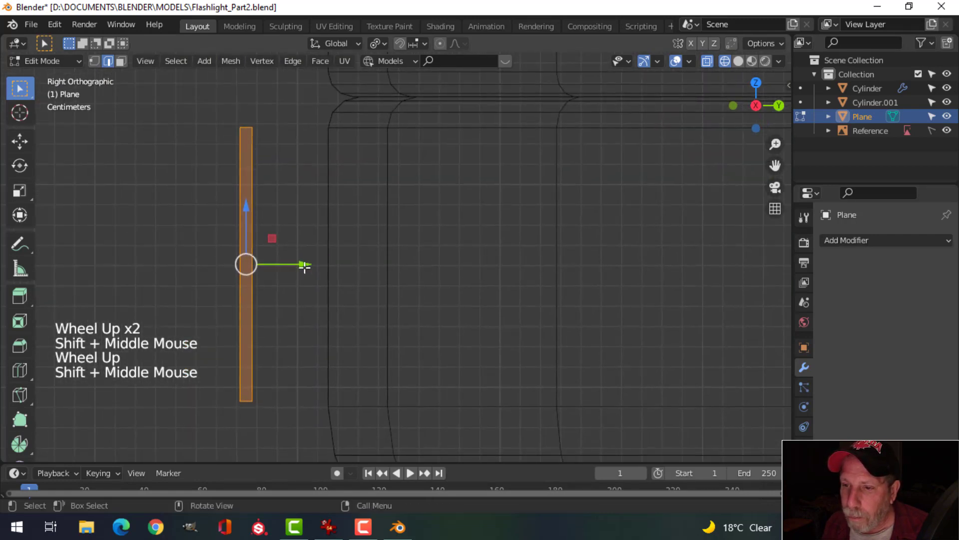
left_click_drag(304, 266, 381, 285)
scroll(379, 268, "up", 3)
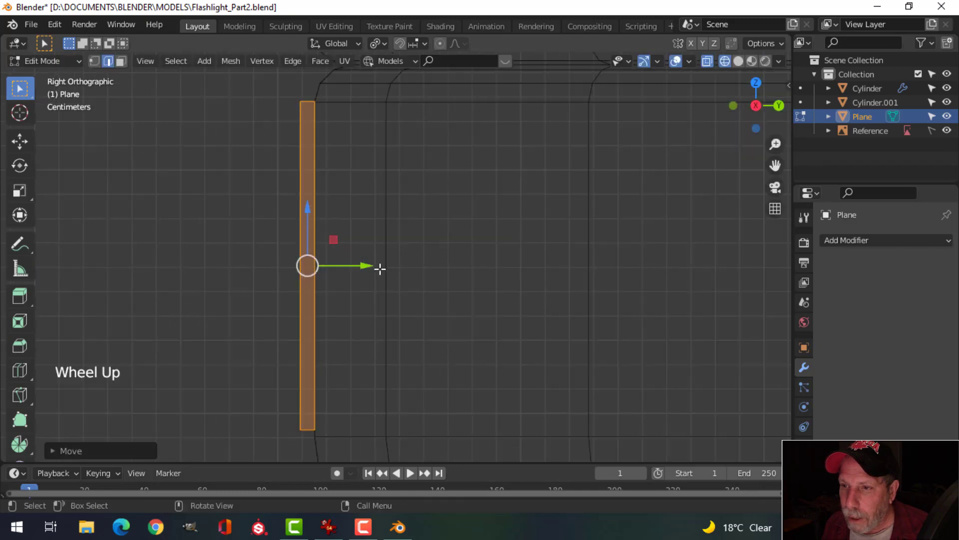
middle_click_drag(379, 268, 341, 179, "shift")
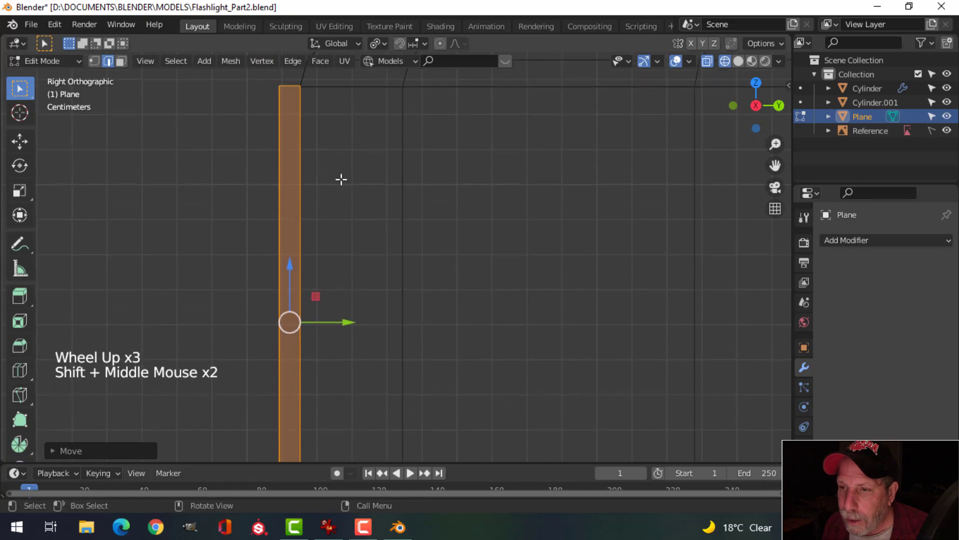
mouse_move(342, 325)
left_mouse_down()
mouse_move(309, 322)
mouse_move(344, 335)
left_mouse_up()
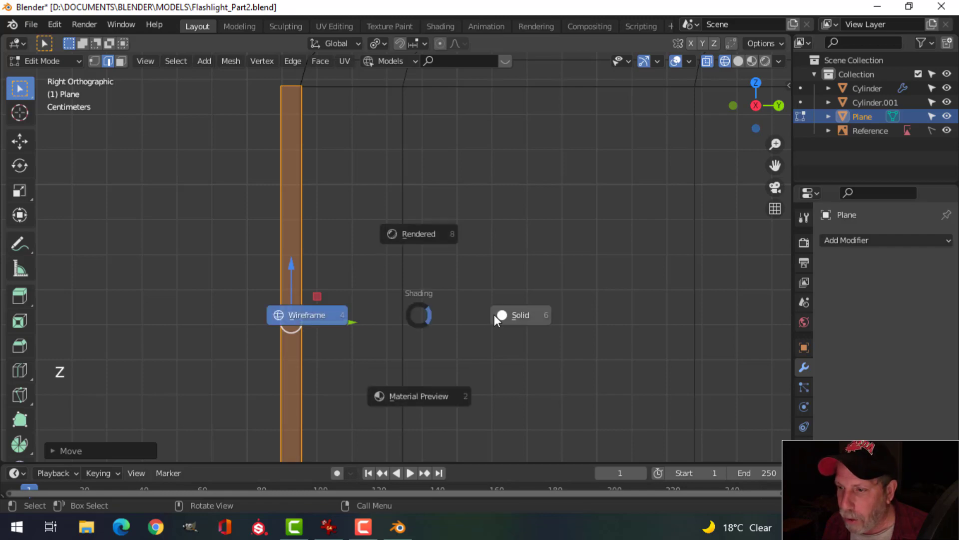
Step: Return to solid shading, check how the rib sits on the cap, and switch to Object Mode
left_click(498, 315)
scroll(400, 303, "down", 4)
mouse_move(401, 303)
middle_mouse_down()
mouse_move(467, 315)
mouse_move(591, 313)
mouse_move(591, 328)
mouse_move(467, 343)
mouse_move(494, 293)
mouse_move(455, 267)
mouse_move(438, 191)
mouse_move(463, 246)
mouse_move(377, 218)
middle_mouse_up()
middle_click_drag(401, 262, 450, 247)
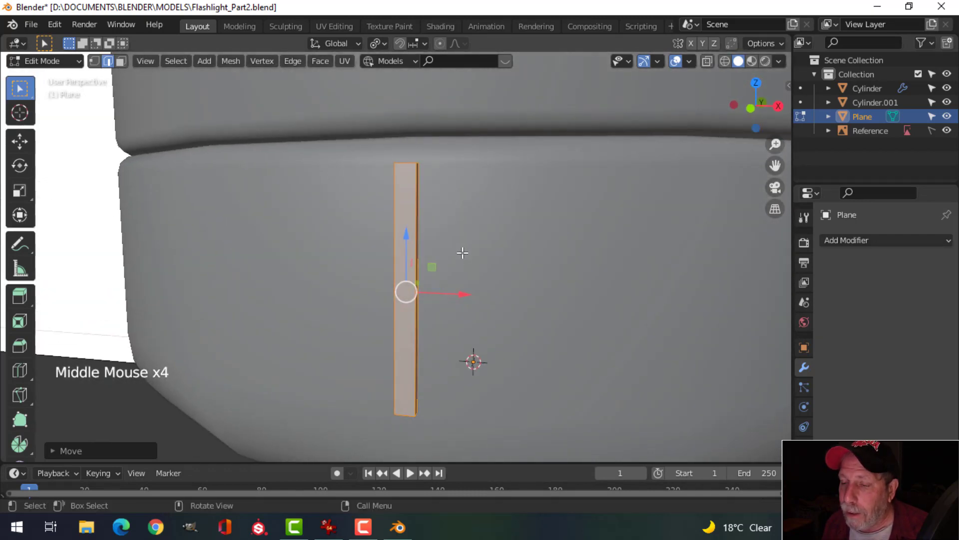
key("Tab")
middle_click_drag(486, 279, 429, 309)
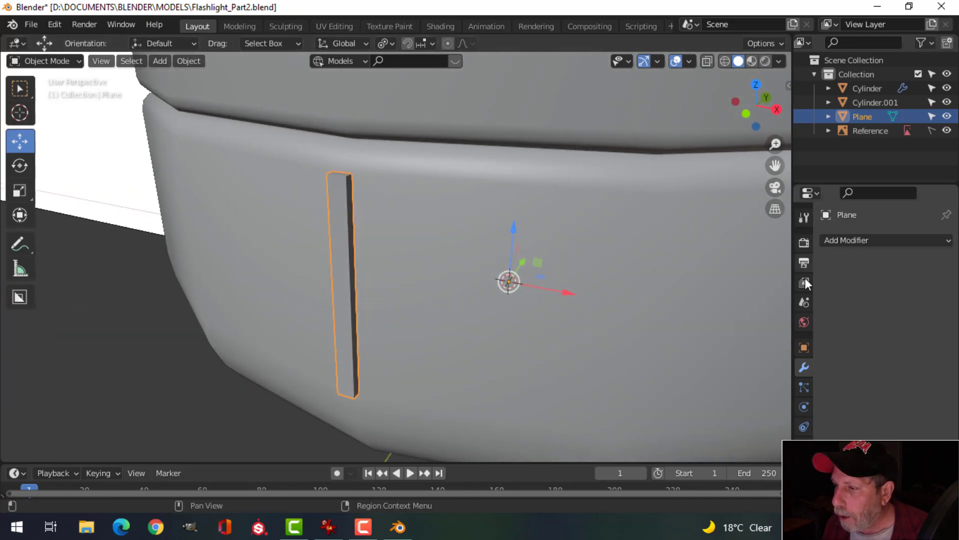
Step: Add a Bevel modifier to the rib and set it to 3 segments
left_click(836, 241)
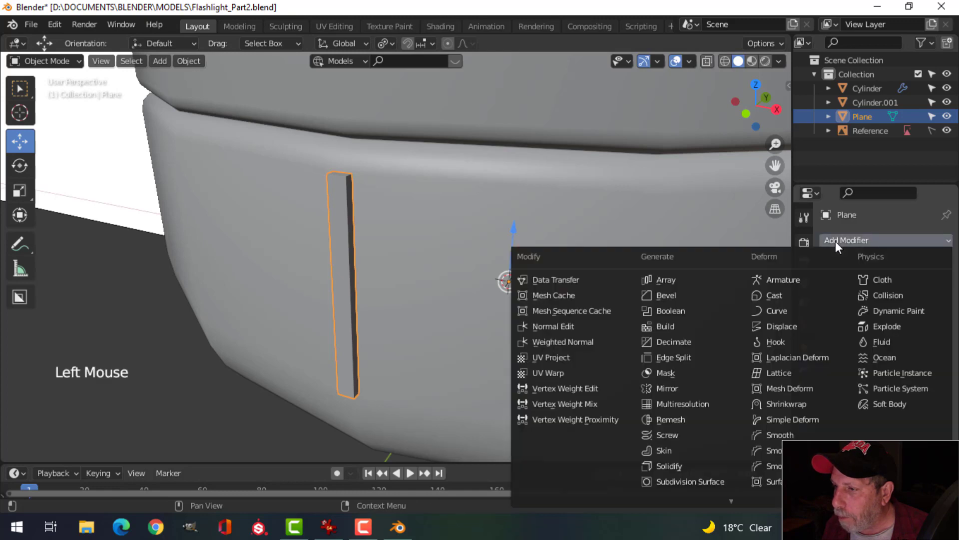
left_click(690, 292)
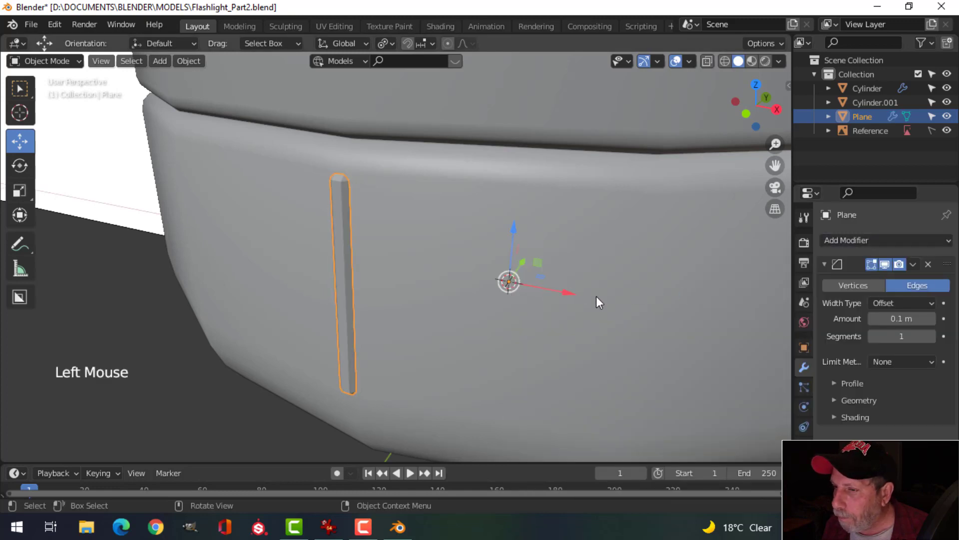
scroll(600, 300, "up", 1)
left_click(931, 336)
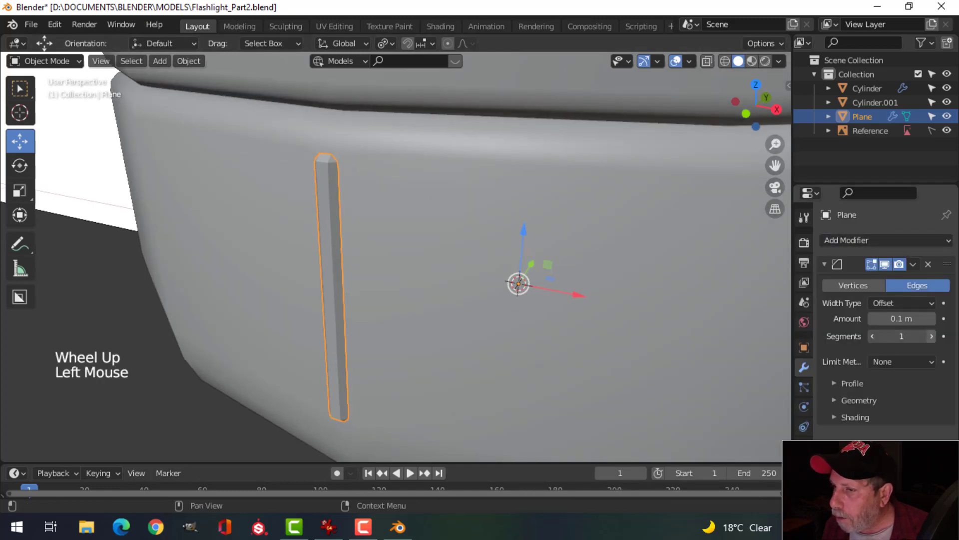
left_click(931, 337)
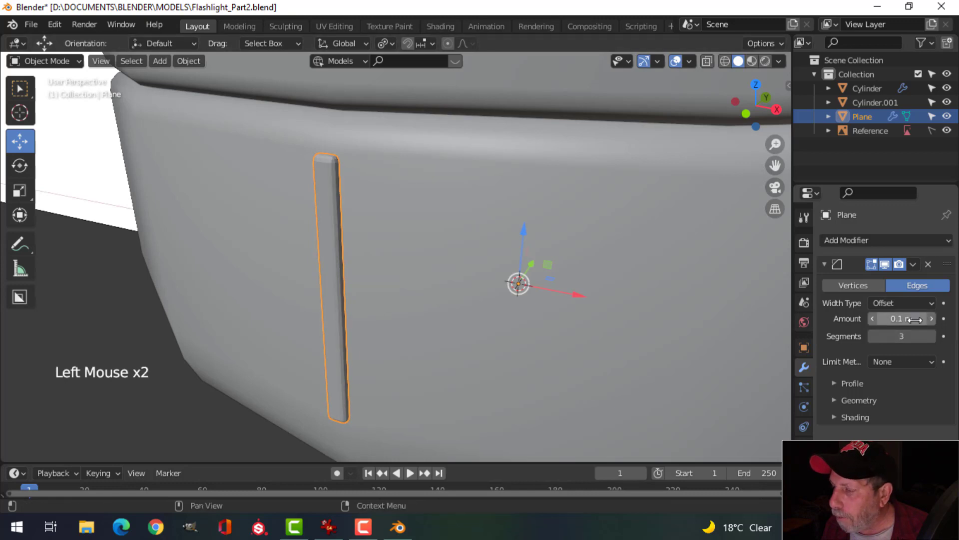
Step: Set the rib's bevel amount to 0.02 m and its limit method to Angle
scroll(361, 216, "up", 4)
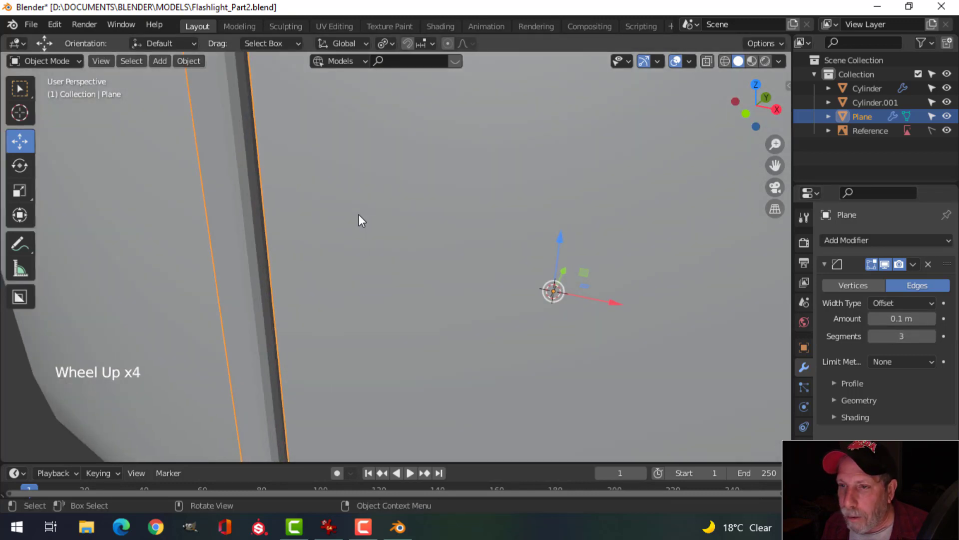
scroll(276, 145, "down", 1)
middle_click_drag(276, 145, 302, 229, "shift")
scroll(304, 241, "up", 2)
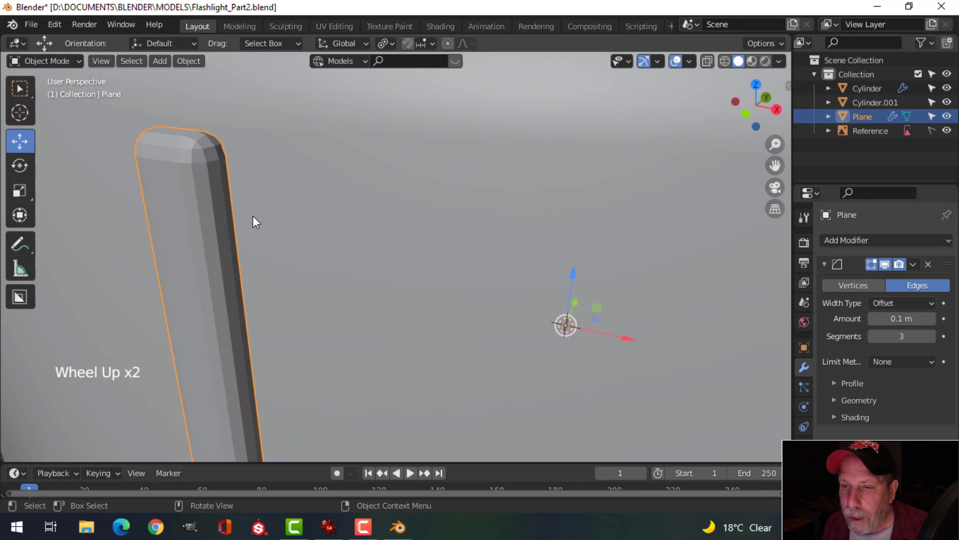
scroll(253, 216, "down", 1)
middle_click_drag(253, 216, 266, 231)
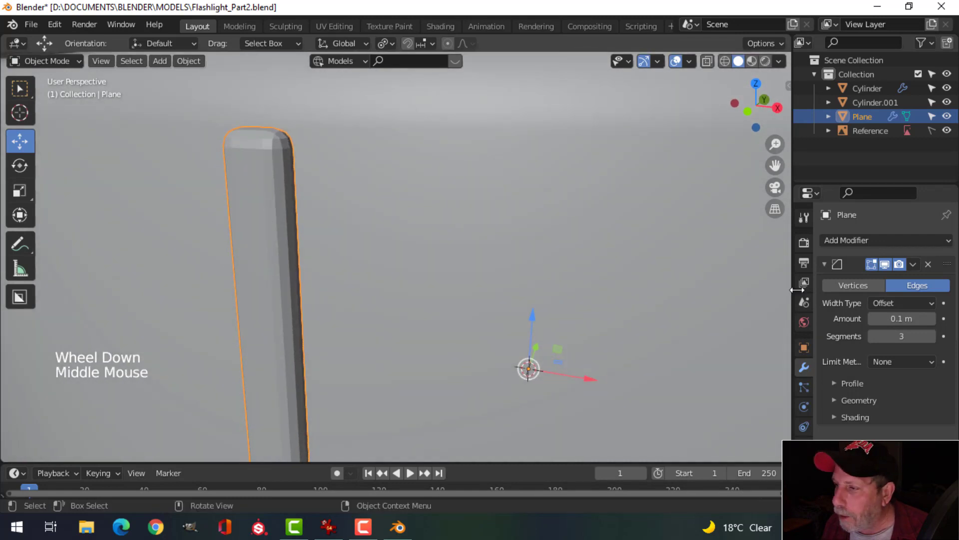
left_click(904, 319)
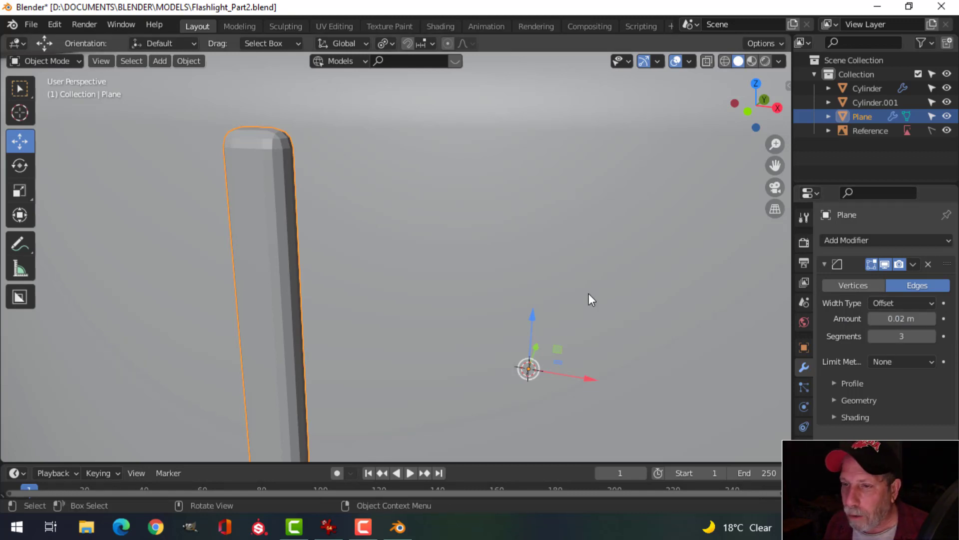
scroll(589, 292, "down", 1)
left_click(894, 361)
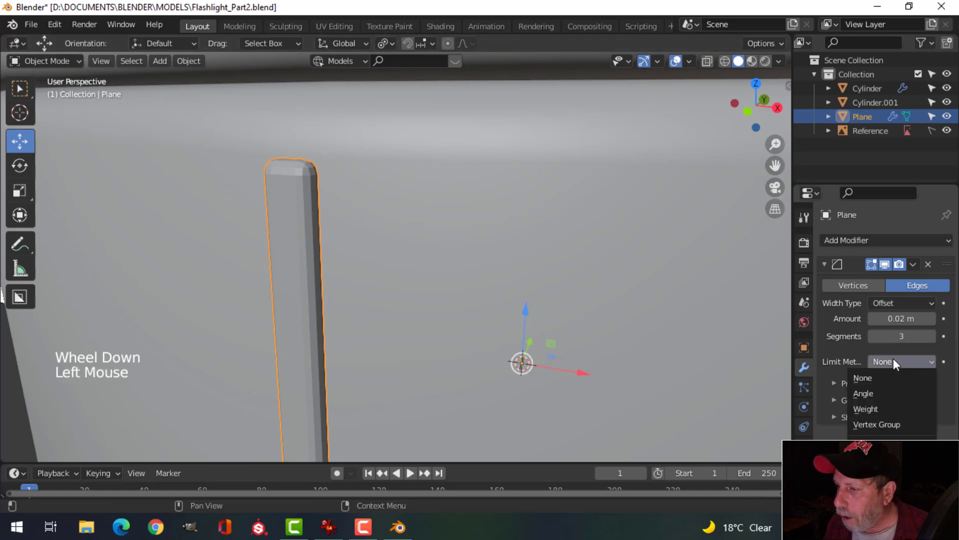
left_click(875, 391)
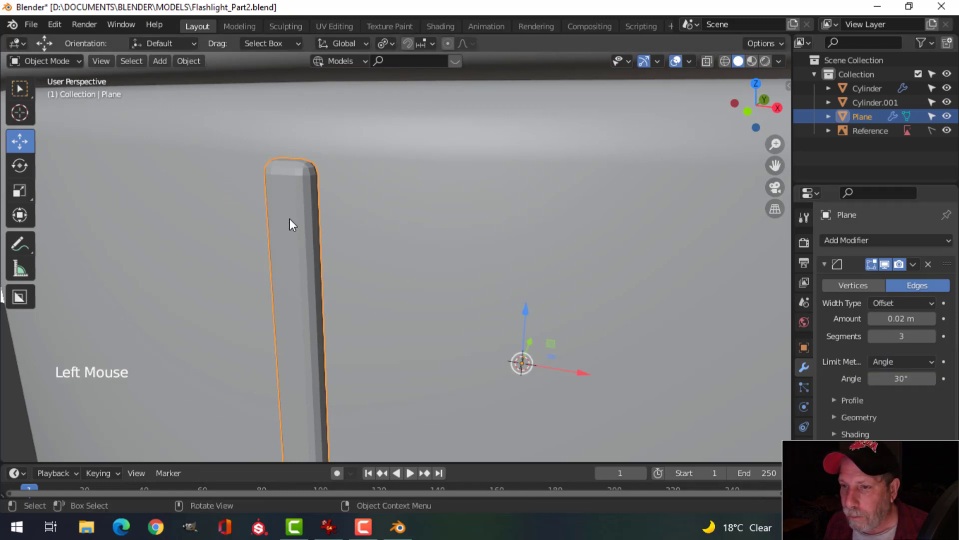
Step: Shade the rib smooth and inspect the resulting shading around its upper end and sides
right_click_drag(289, 218, 288, 205)
key("alt+a")
middle_click_drag(400, 263, 294, 254)
middle_click_drag(295, 254, 402, 263)
scroll(315, 263, "down", 2)
scroll(382, 242, "up", 2)
middle_click_drag(403, 263, 445, 243)
left_click(373, 209)
key("Tab")
scroll(384, 233, "up", 2)
key("alt+a")
key("Tab")
scroll(418, 230, "down", 2)
middle_click_drag(655, 304, 543, 287)
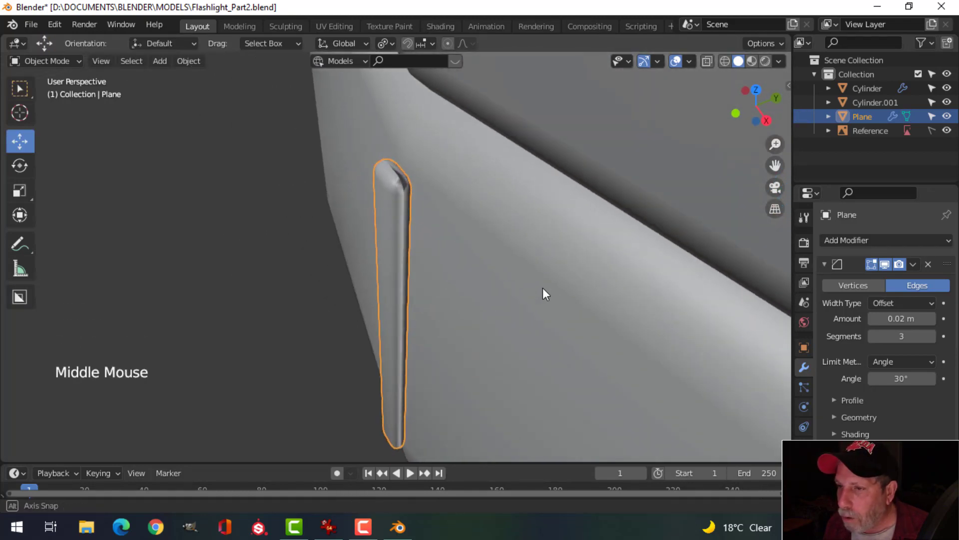
Step: Add a lengthwise loop cut through the rib's end and side faces, slid toward its outer face
key("Tab")
middle_click_drag(446, 263, 433, 287)
scroll(403, 253, "up", 2)
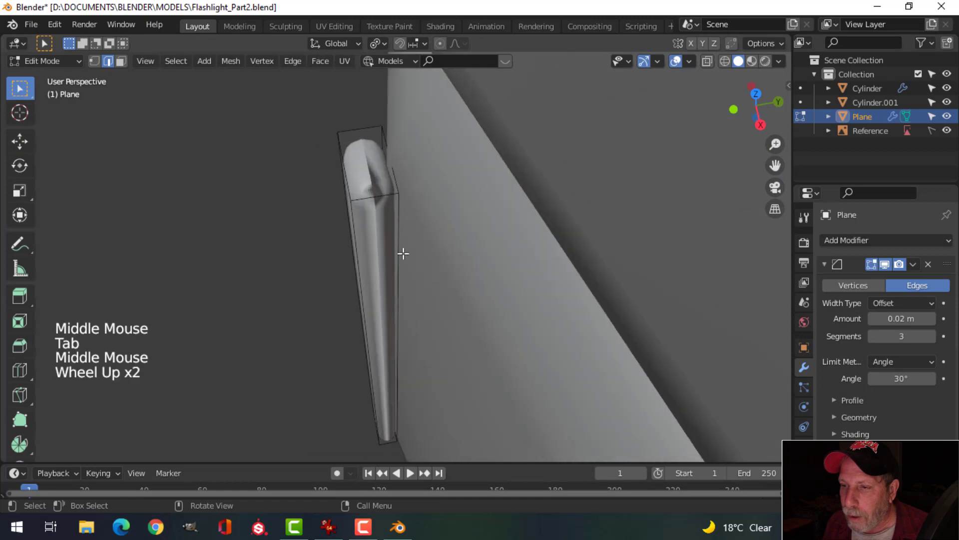
key("ctrl")
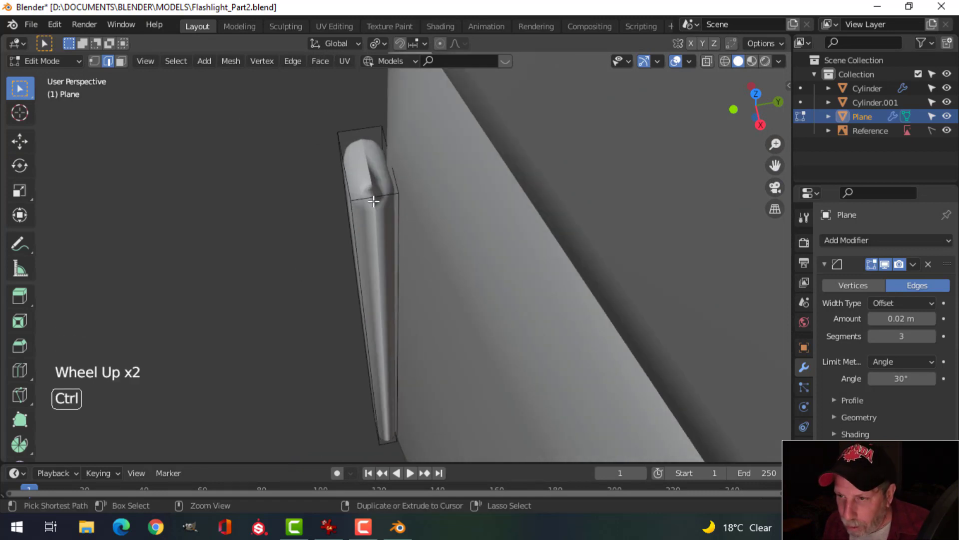
key("ctrl+r")
left_click(369, 199)
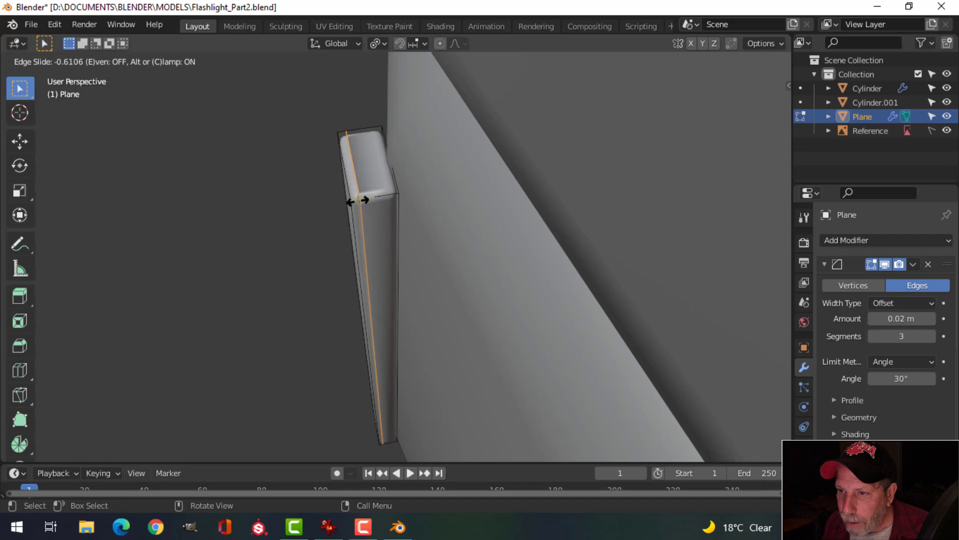
left_click(355, 202)
Step: Return to Object Mode, reselect the rib and set its bevel to 2 segments
key("Tab")
middle_click_drag(384, 255, 424, 239)
key("alt+a")
scroll(424, 215, "down", 1)
left_click(423, 213)
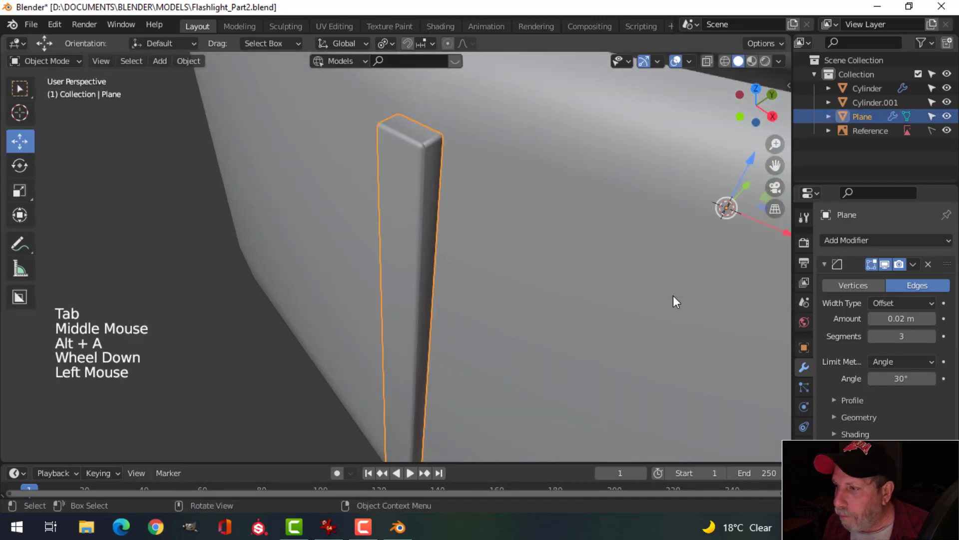
left_click(873, 336)
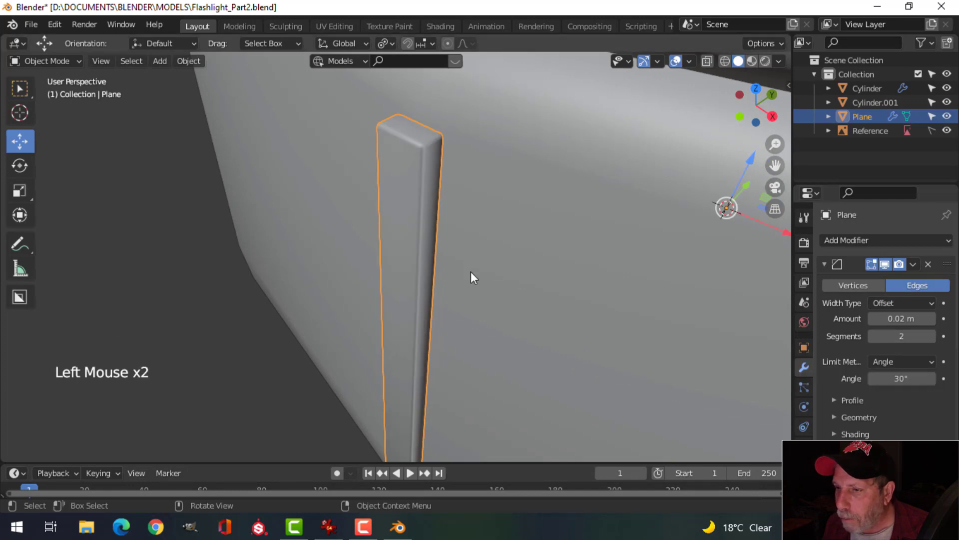
Step: Examine the rib's bevelled edges and smooth shading from several distances and angles
scroll(472, 273, "down", 1)
key("alt+a")
middle_click_drag(480, 271, 443, 277)
scroll(593, 275, "down", 2)
scroll(485, 242, "down", 1)
left_click(421, 233)
scroll(455, 287, "up", 1)
scroll(455, 285, "up", 1)
scroll(433, 268, "up", 2)
scroll(433, 268, "up", 1)
key("alt+a")
scroll(435, 235, "down", 1)
middle_click_drag(442, 278, 376, 227)
left_click(378, 233)
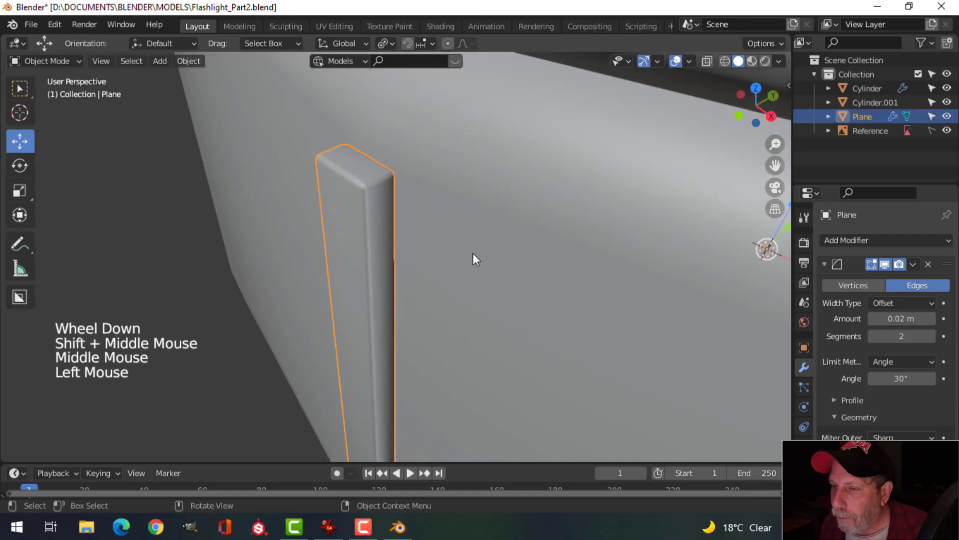
Step: Check the normals of the rib and cap with the Face Orientation overlay, and turn the overlay off again
left_click(690, 62)
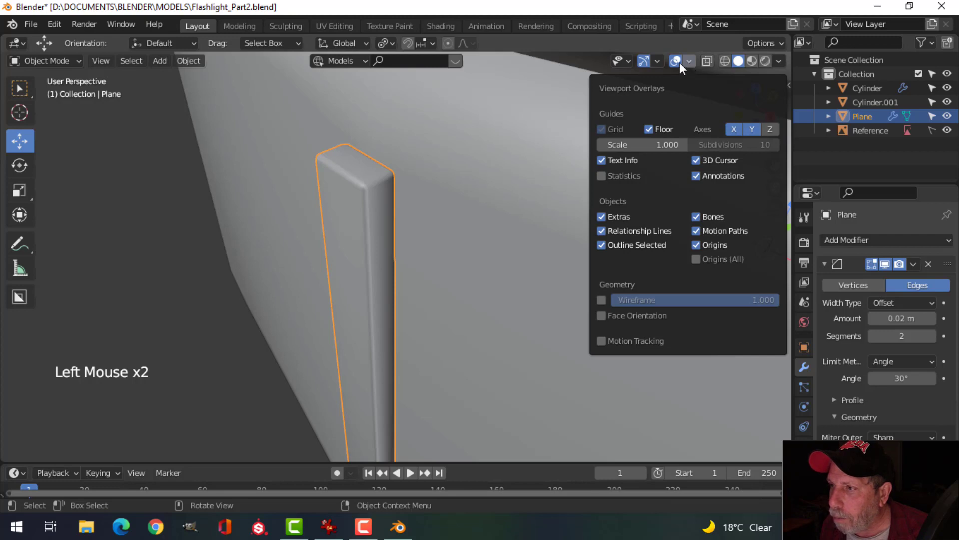
left_click(602, 316)
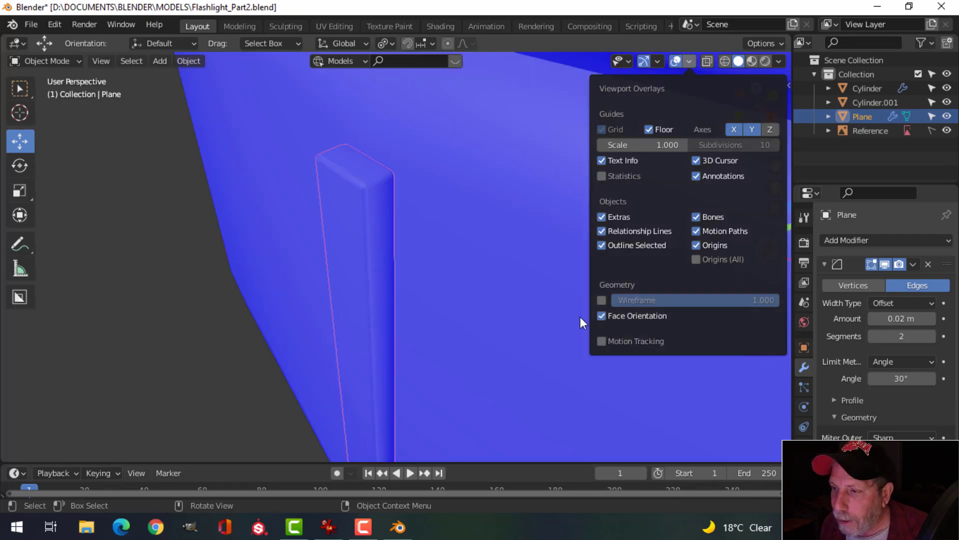
scroll(440, 265, "down", 4)
middle_click_drag(439, 312, 501, 258)
left_click(690, 61)
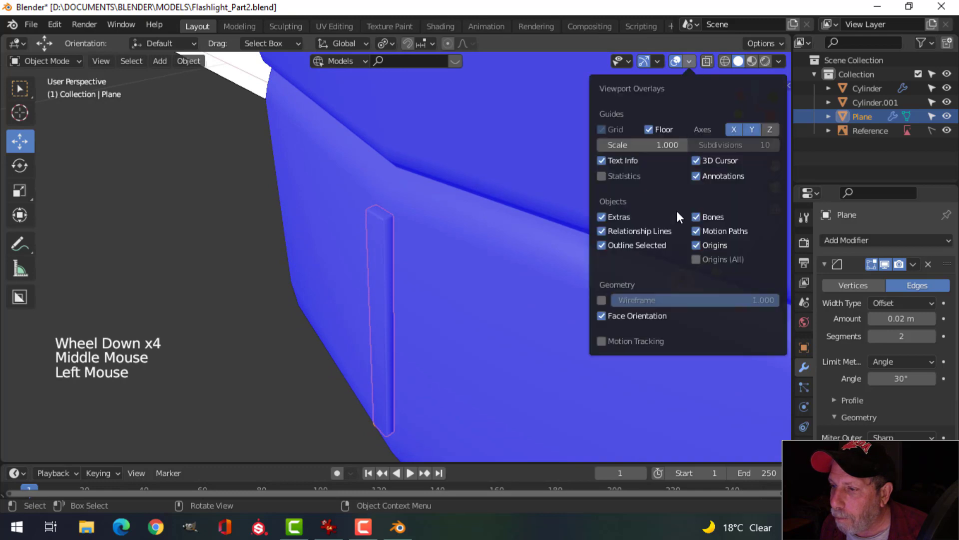
left_click(602, 315)
middle_click_drag(617, 308, 456, 272)
Step: Look over the unselected rib, reselect it and collapse its Bevel modifier settings
key("alt+a")
scroll(410, 268, "down", 1)
scroll(398, 277, "up", 2)
left_click(354, 231)
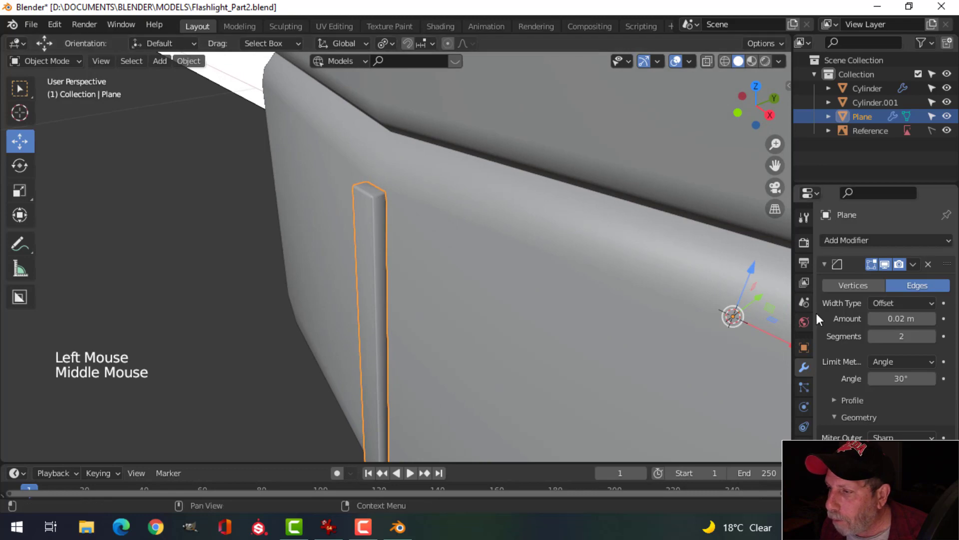
left_click(825, 265)
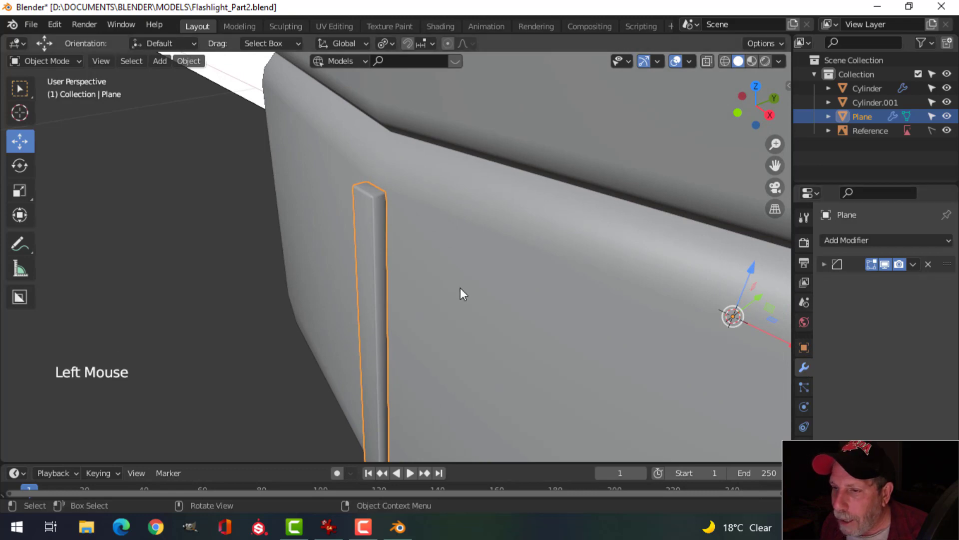
Step: Add a Weighted Normal modifier to the rib and enable Auto Smooth in its mesh normals settings
middle_click_drag(460, 287, 540, 289)
left_click(846, 240)
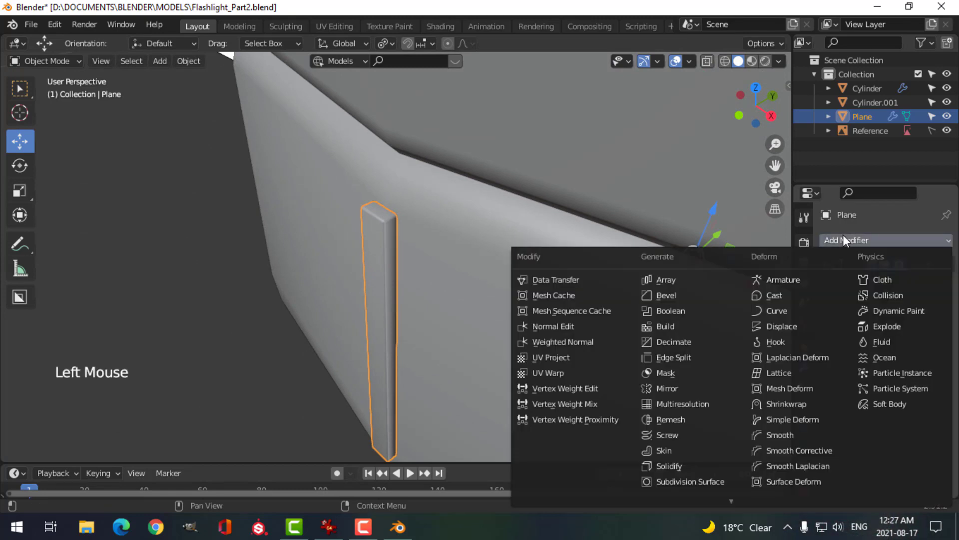
left_click(572, 340)
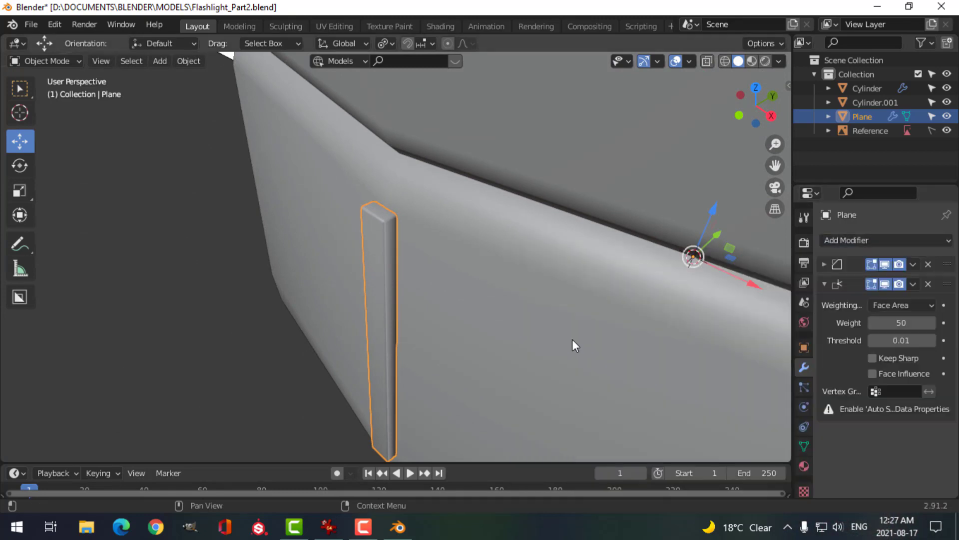
left_click(804, 446)
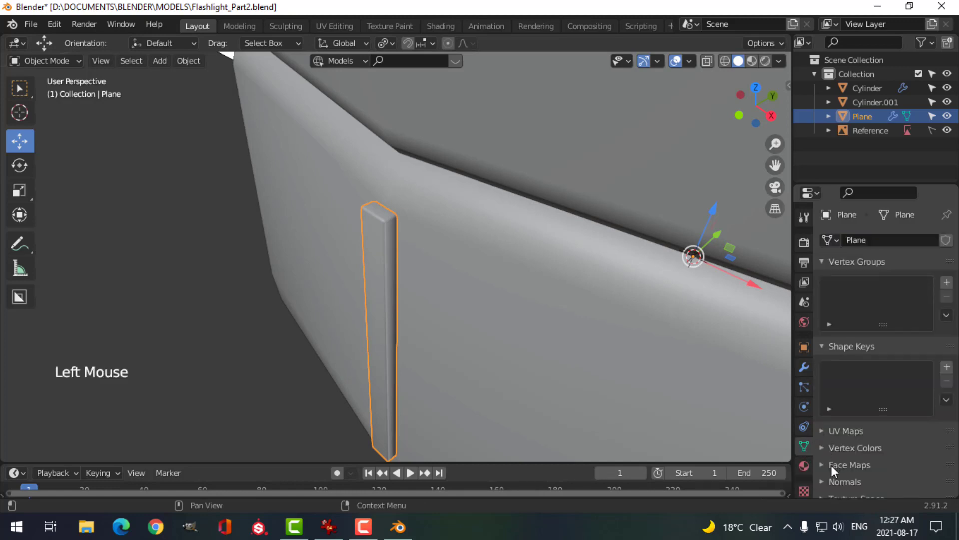
scroll(829, 463, "down", 1)
left_click(824, 454)
scroll(858, 448, "down", 3)
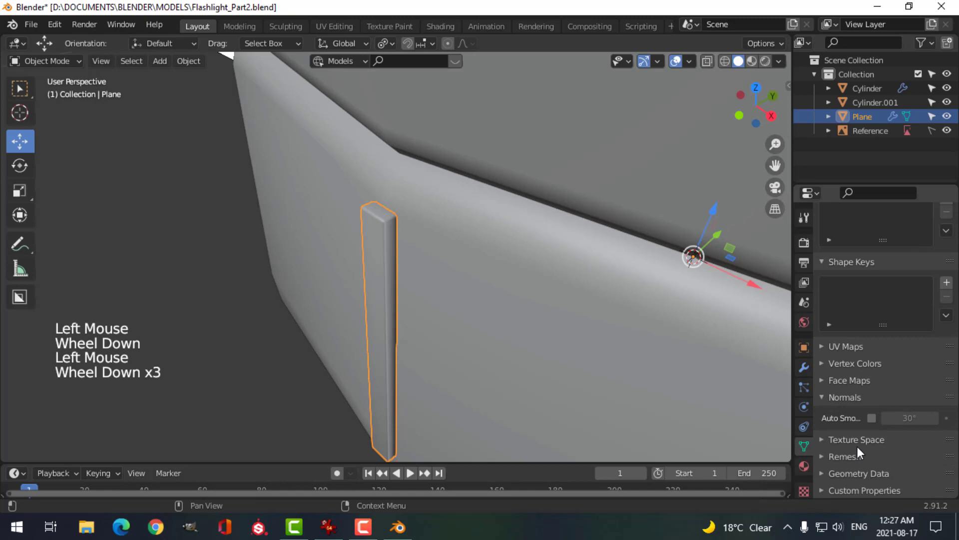
left_click(872, 418)
Step: Check the rib's shading unselected, reselect it and set its Bevel modifier to 3 segments
scroll(475, 315, "up", 3)
key("alt+a")
middle_click_drag(423, 290, 560, 279)
scroll(463, 284, "down", 4)
scroll(501, 241, "up", 2)
left_click(520, 216)
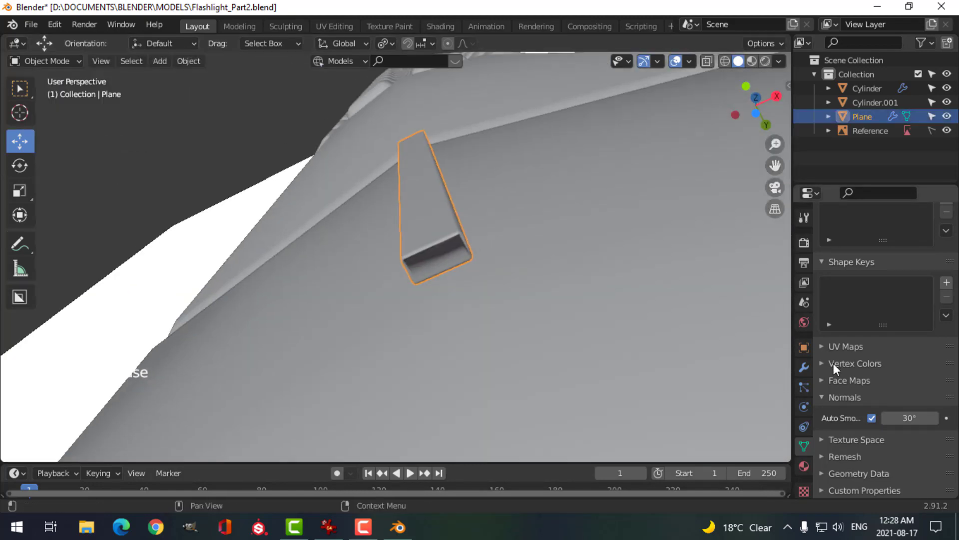
left_click(803, 369)
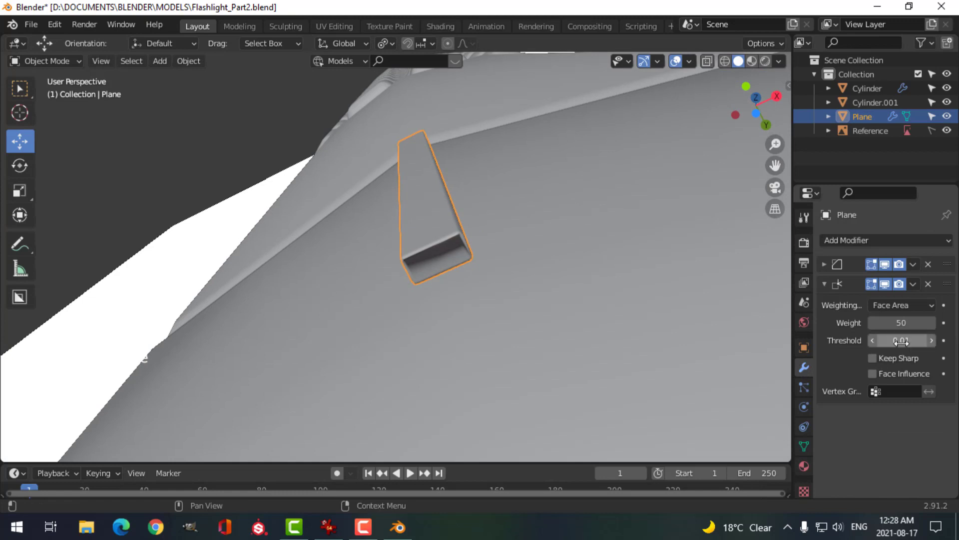
left_click(825, 283)
left_click(825, 265)
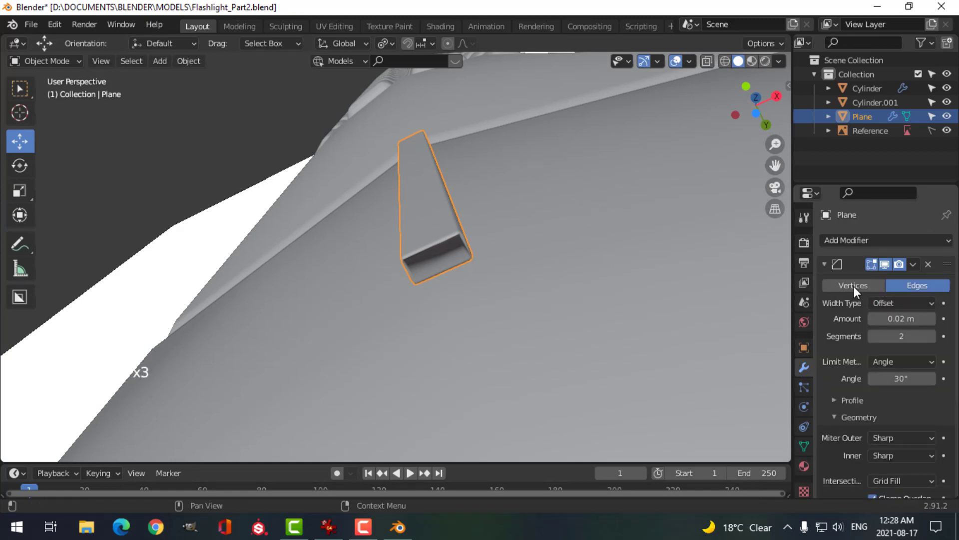
left_click(930, 338)
Step: Look over the rib's bevel from several sides, reselect the rib and save the file
middle_click_drag(658, 298, 482, 308)
scroll(481, 308, "down", 2)
key("alt+a")
middle_click_drag(445, 241, 507, 296)
scroll(465, 381, "up", 2)
scroll(465, 382, "down", 4)
left_click(424, 254)
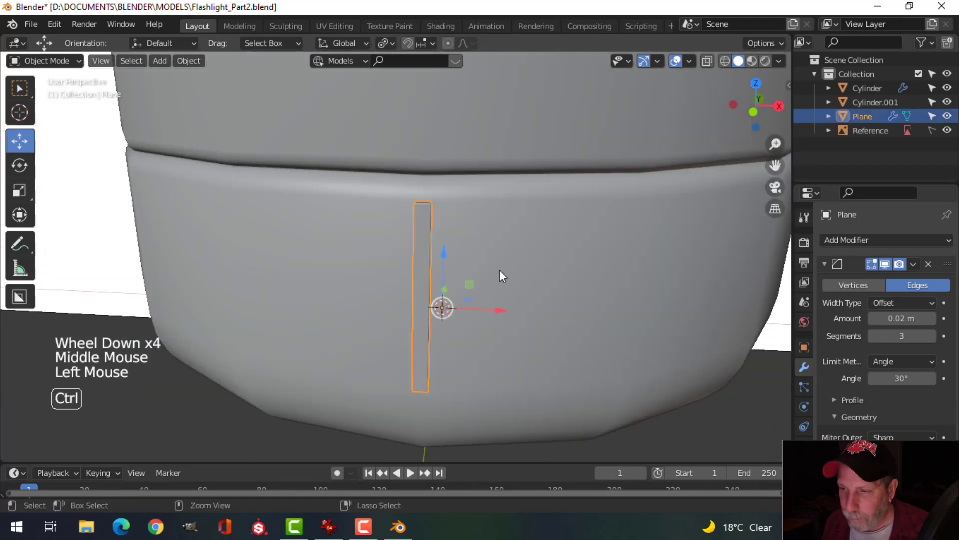
key("ctrl+s")
Step: Deselect the rib, collapse its modifier settings and review the normals section of its mesh data
key("alt+a")
middle_click_drag(508, 278, 382, 293)
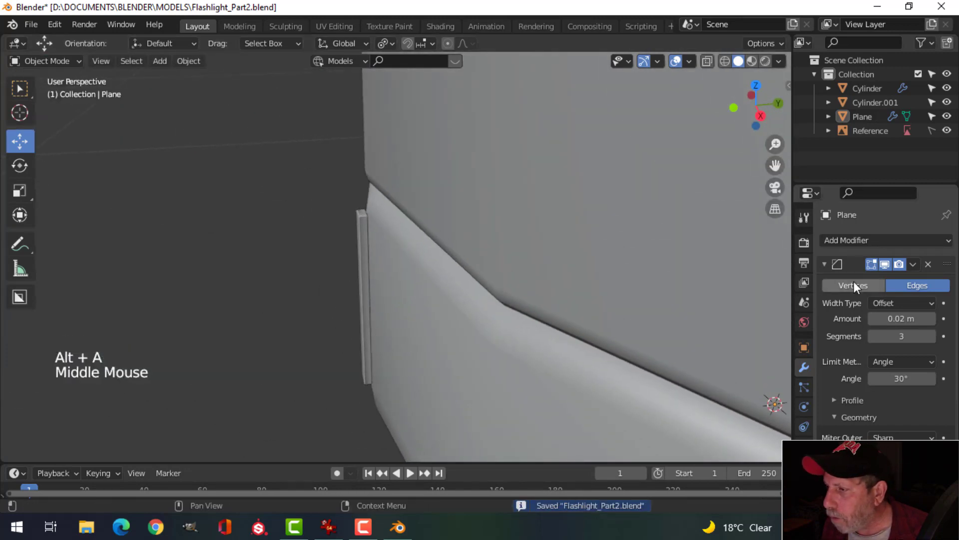
left_click(825, 264)
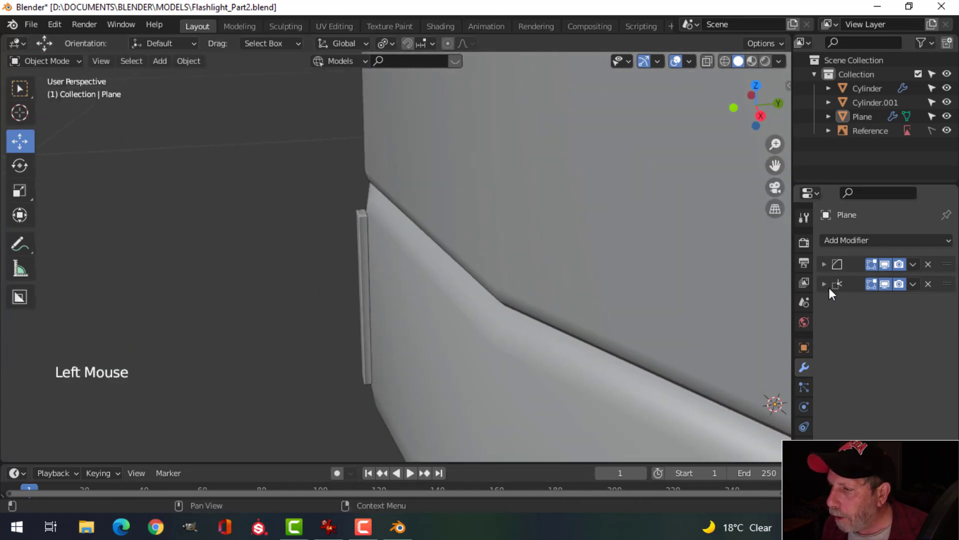
left_click(830, 284)
left_click(824, 284)
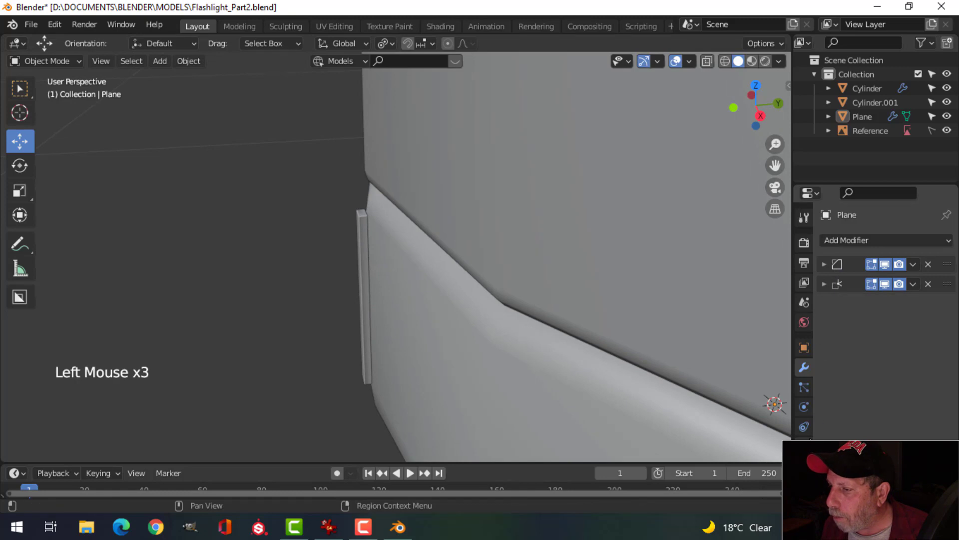
left_click(804, 387)
scroll(879, 325, "down", 1)
scroll(879, 325, "down", 1)
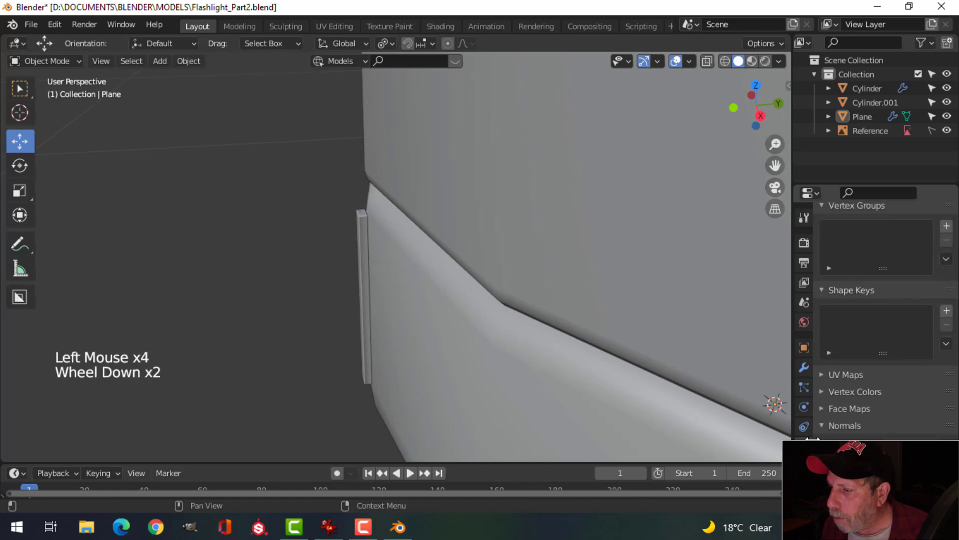
scroll(834, 340, "up", 3)
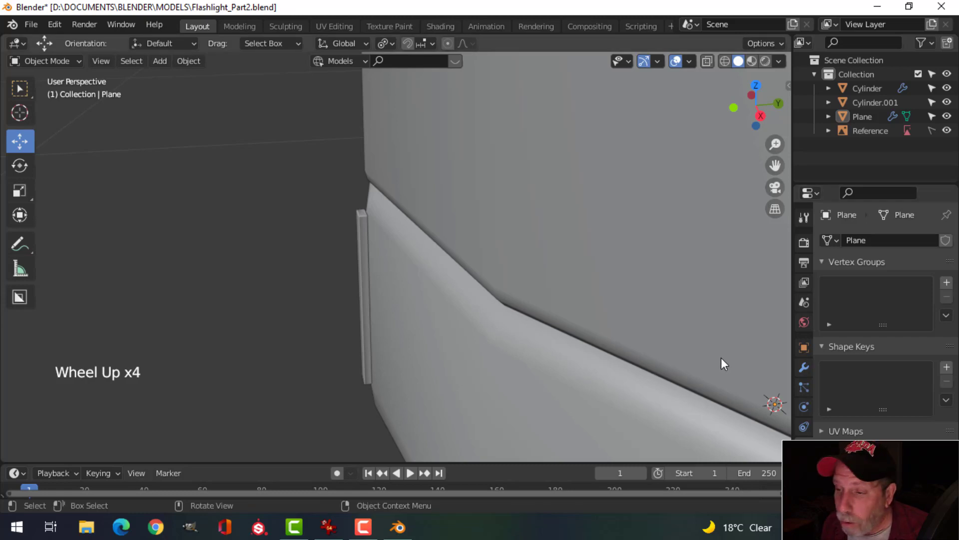
Step: Save the file, reselect the rib and examine its position on the tail cap from the front and side
middle_click_drag(543, 328, 675, 299)
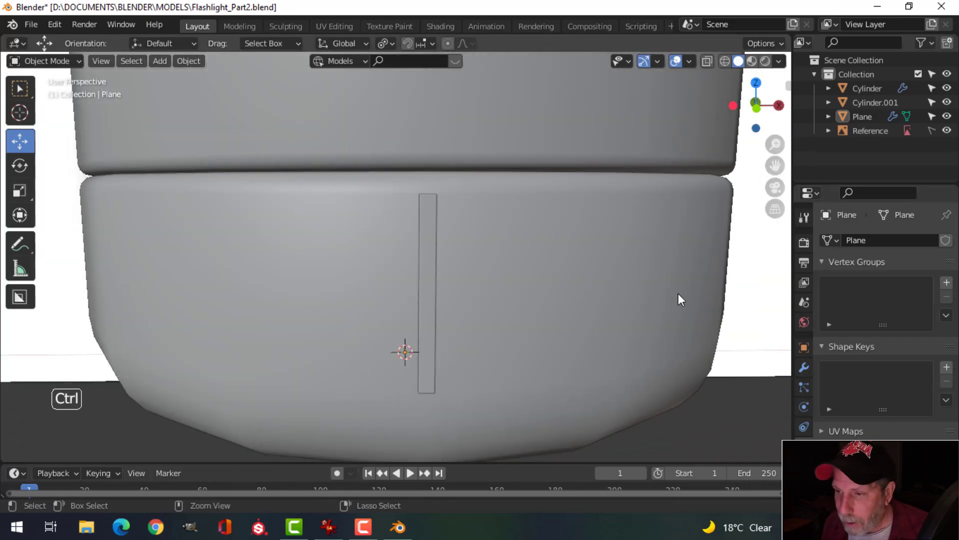
key("ctrl+s")
middle_click_drag(591, 302, 424, 318)
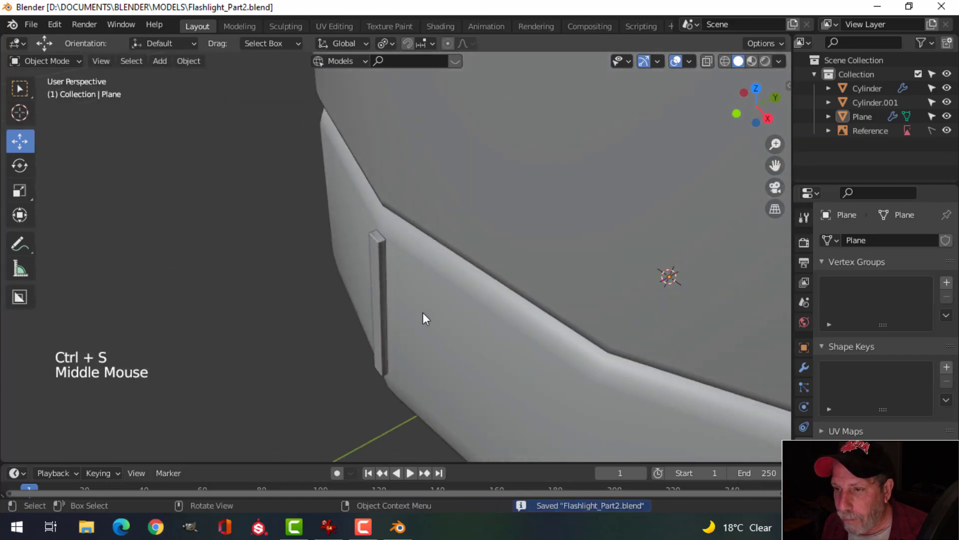
left_click(377, 265)
middle_click_drag(380, 268, 554, 276)
scroll(582, 244, "down", 3)
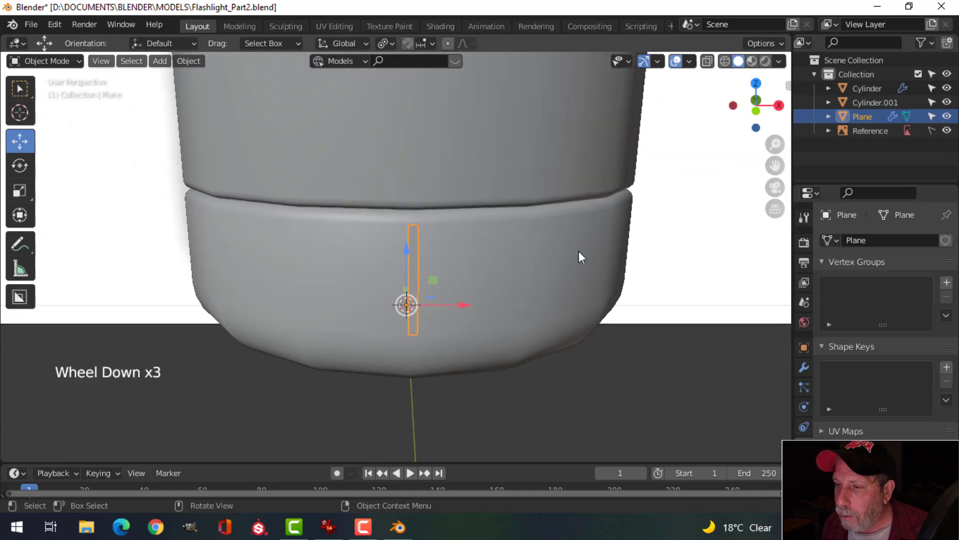
middle_click_drag(579, 255, 444, 264)
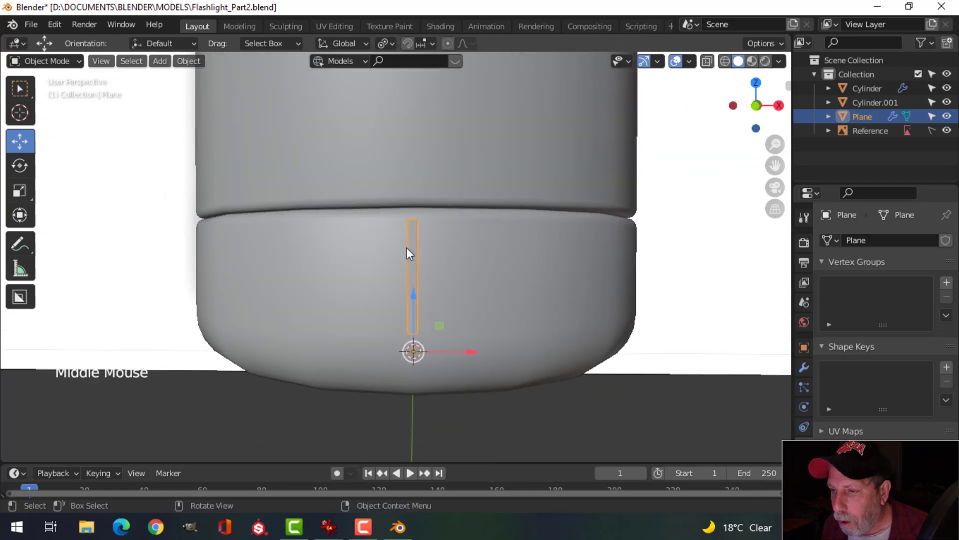
scroll(523, 283, "down", 1)
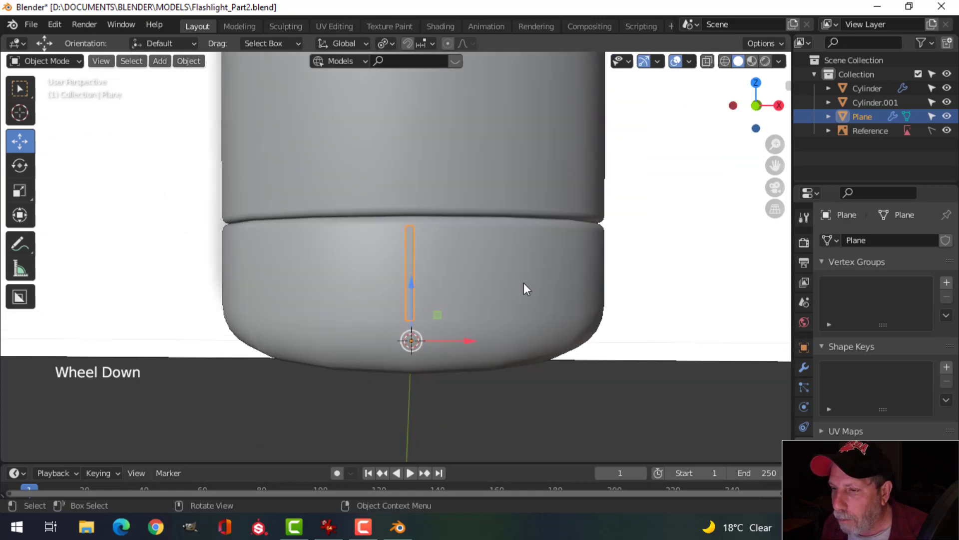
scroll(509, 284, "up", 3)
middle_click_drag(508, 284, 403, 250)
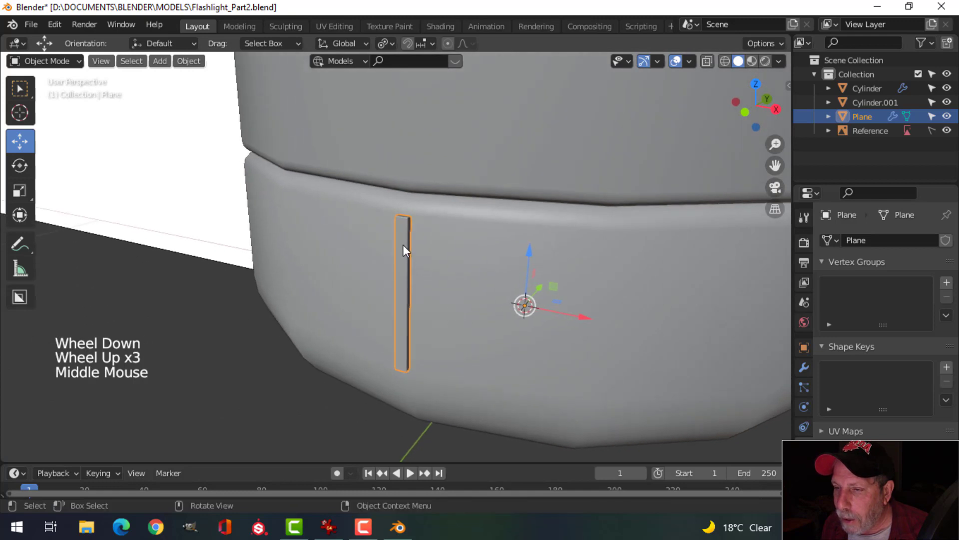
Step: Add the tail cap to the rib selection and hide all other objects
left_click(459, 253, "shift")
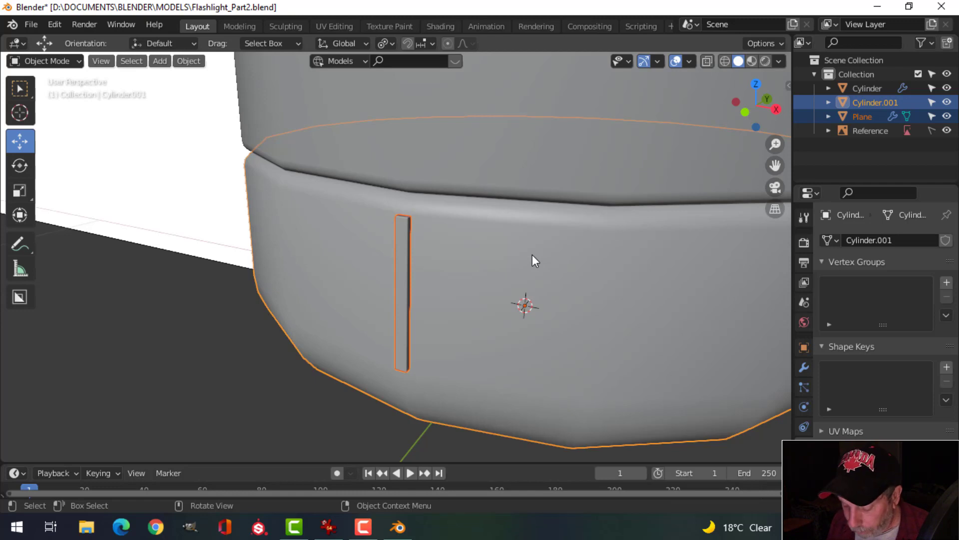
key("KP_Divide")
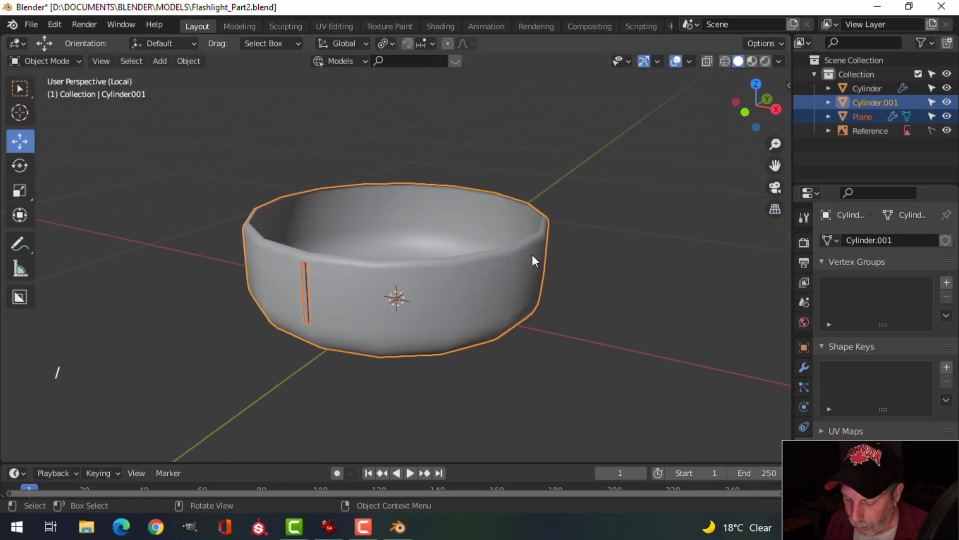
key("KP_Divide")
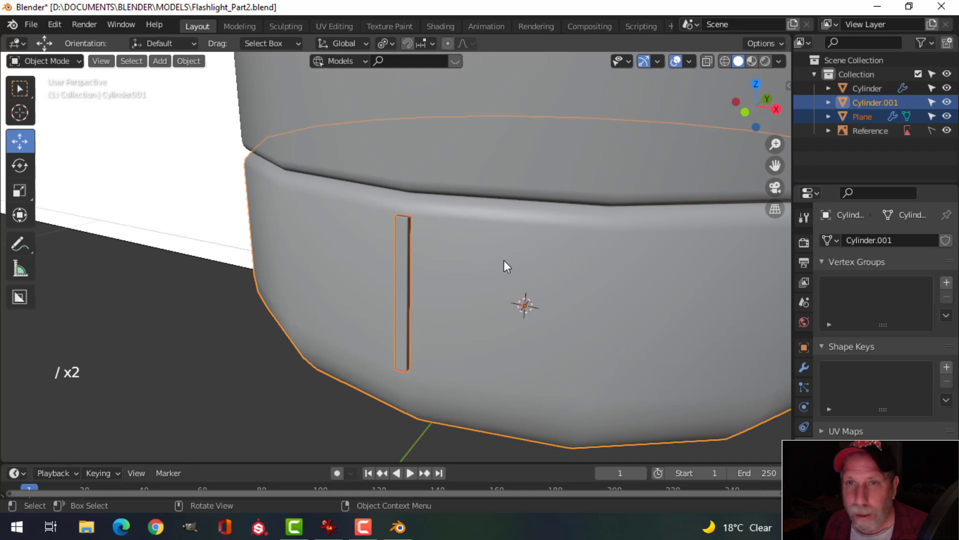
key("shift+h")
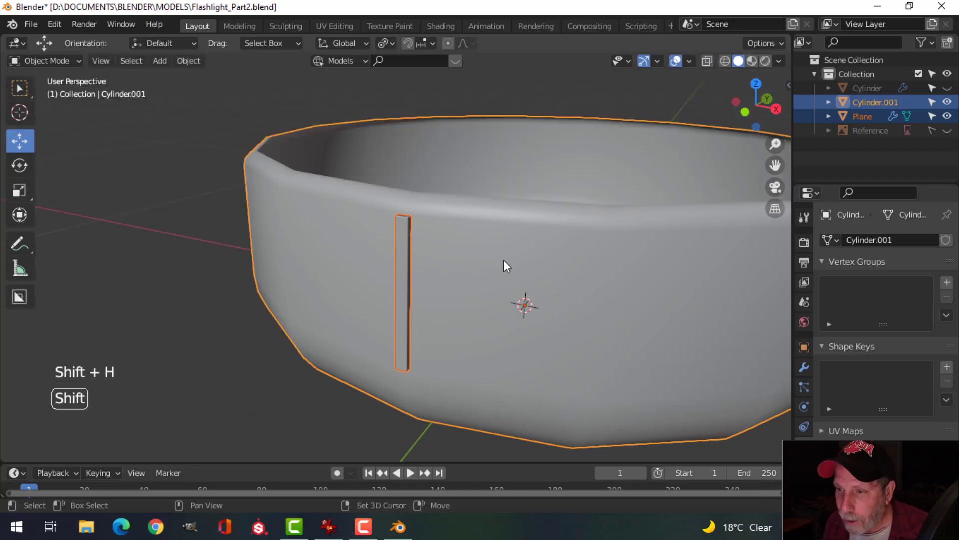
Step: Deselect everything, look over the isolated cap and rib from above and the front, and save the file
key("alt+a")
middle_click_drag(481, 258, 488, 289)
scroll(439, 352, "up", 2)
scroll(482, 289, "down", 4)
scroll(483, 294, "down", 3)
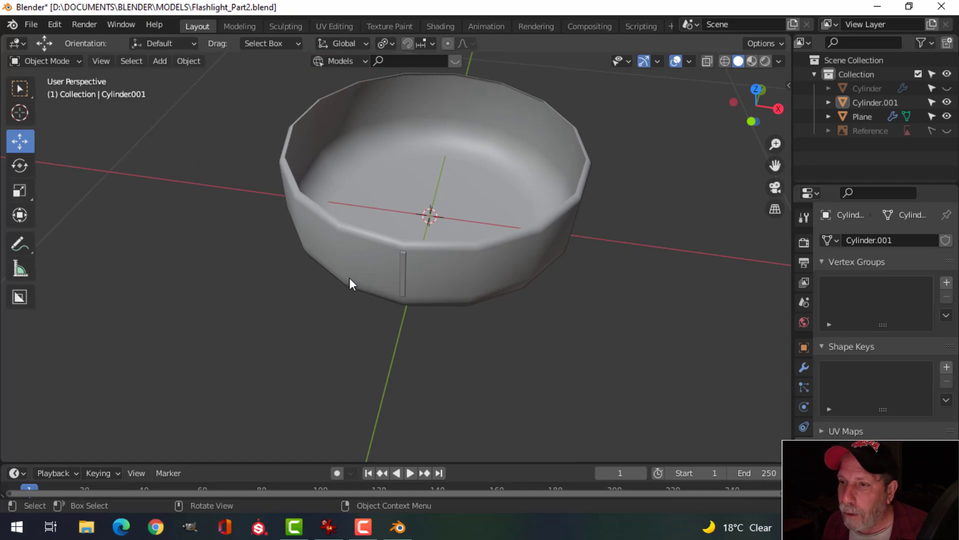
middle_click_drag(451, 287, 479, 235)
scroll(454, 266, "up", 2)
middle_click_drag(454, 266, 425, 254)
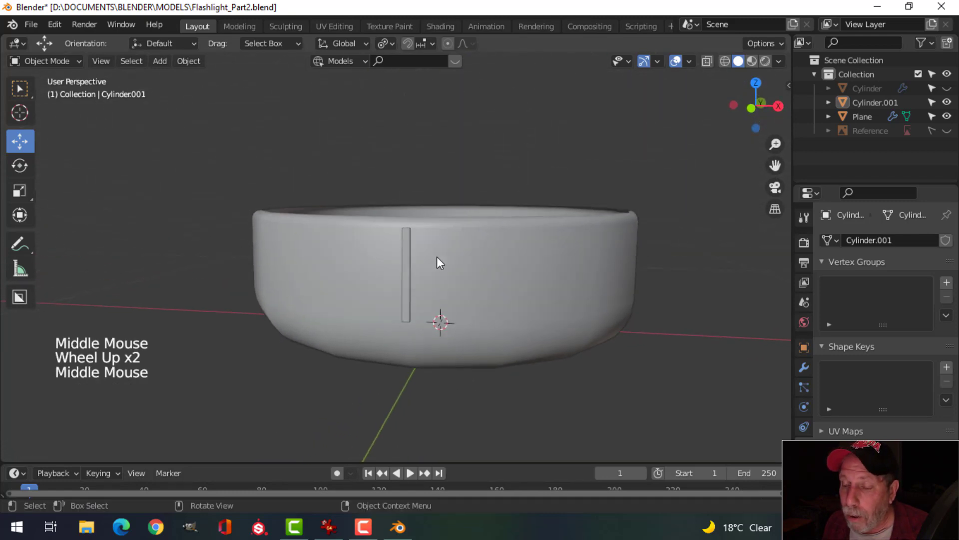
key("ctrl+s")
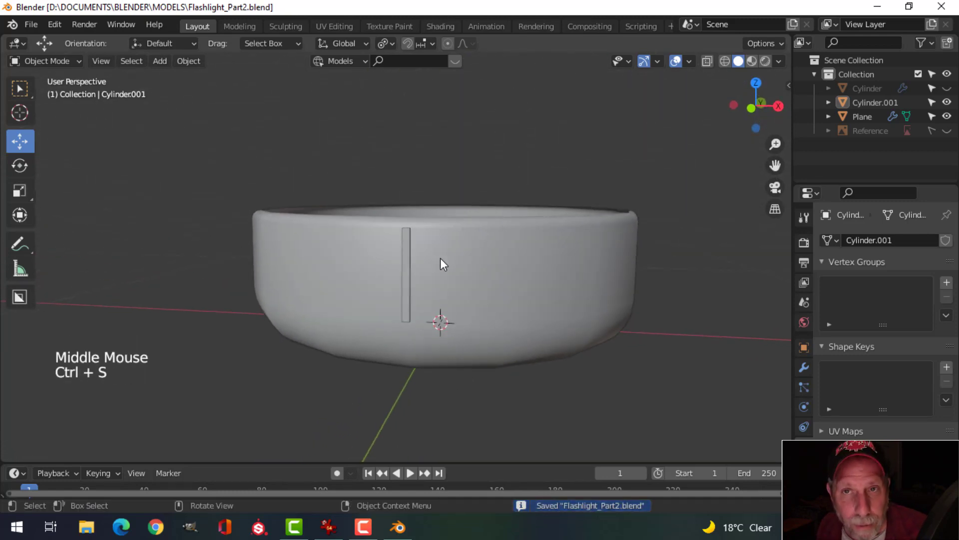
Step: Select the rib and examine its bevelled edges and its fit against the cap wall up close
scroll(446, 282, "up", 2)
middle_click_drag(447, 281, 387, 286)
scroll(427, 285, "up", 2)
left_click(394, 275)
scroll(403, 315, "up", 3)
scroll(349, 345, "up", 2)
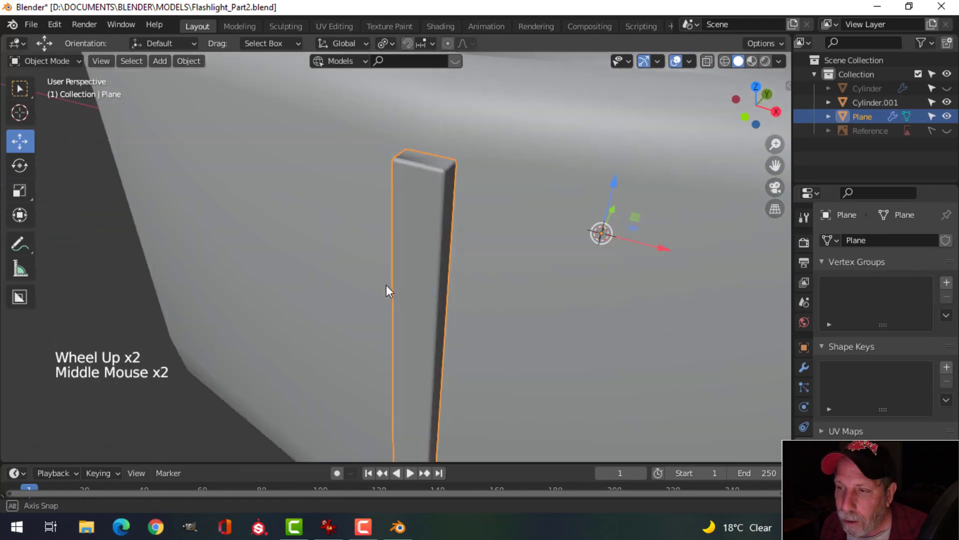
scroll(385, 293, "down", 3)
middle_click_drag(452, 294, 350, 248)
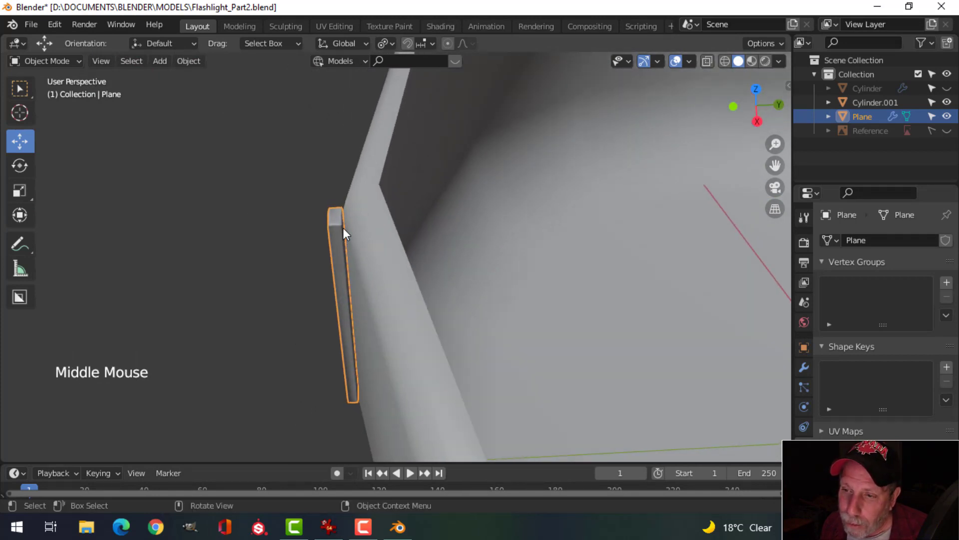
middle_click_drag(367, 347, 439, 304)
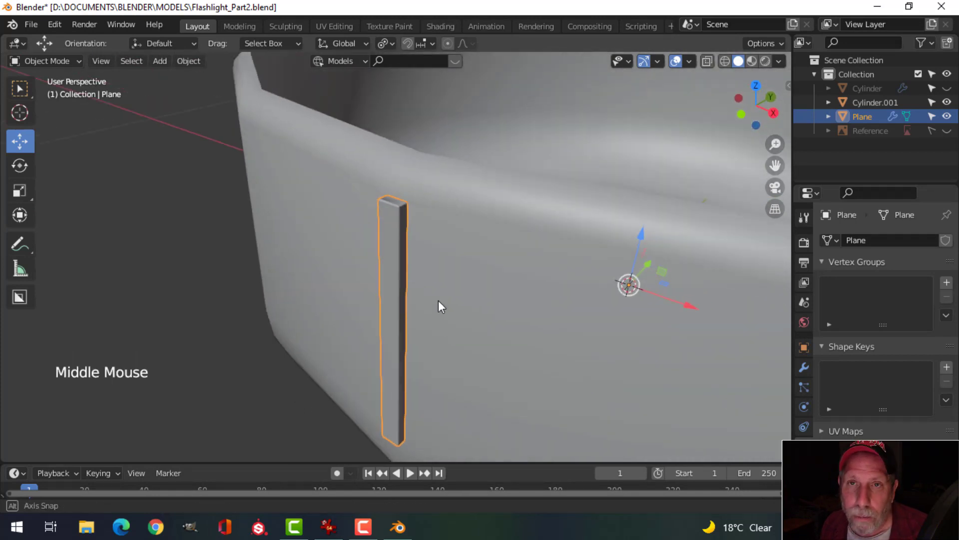
scroll(439, 306, "down", 2)
scroll(428, 307, "down", 1)
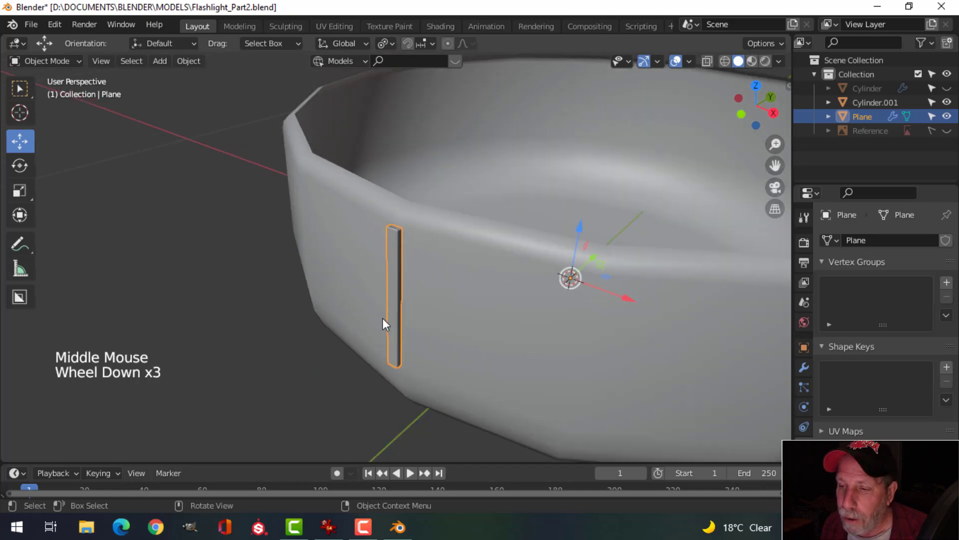
Step: Examine the origin points of the rib and the tail cap from above, selecting each object and ending on the rib
middle_click_drag(383, 317, 540, 267)
scroll(408, 325, "down", 4)
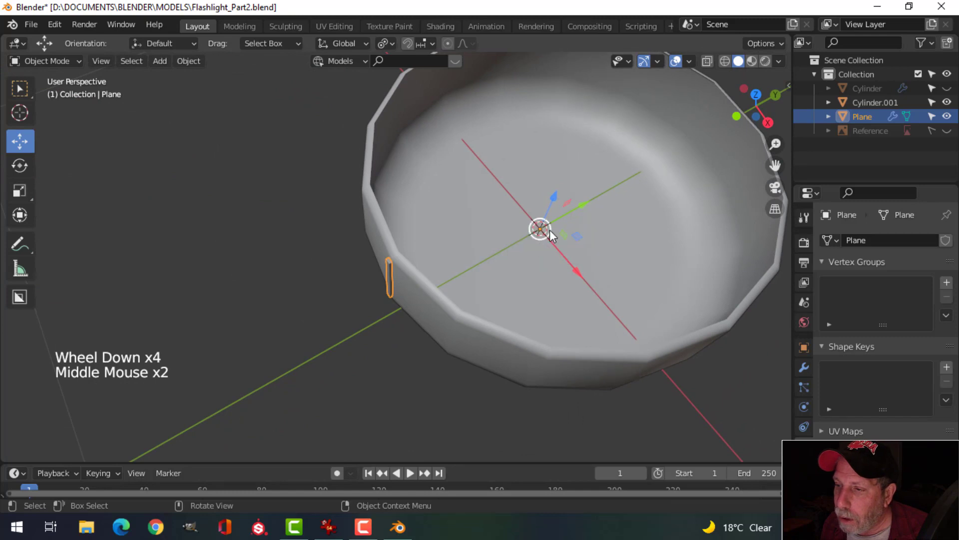
scroll(535, 234, "down", 1)
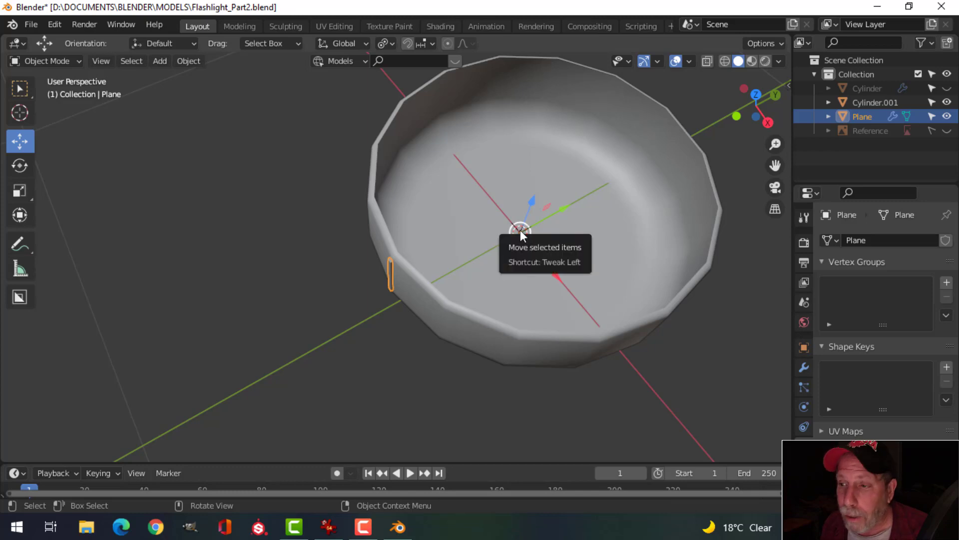
left_click(454, 325)
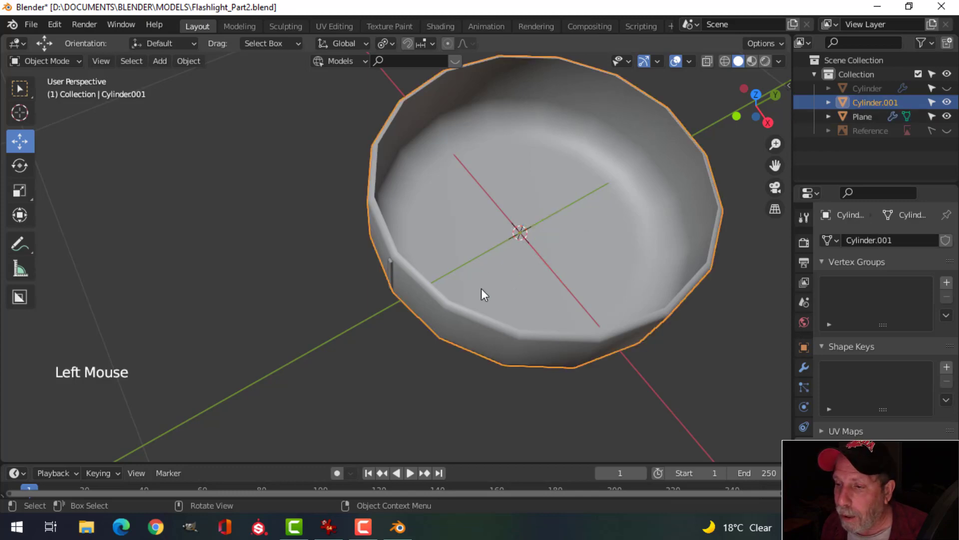
mouse_move(481, 289)
middle_mouse_down()
mouse_move(527, 278)
mouse_move(572, 176)
mouse_move(538, 218)
mouse_move(504, 305)
mouse_move(535, 277)
mouse_move(451, 286)
mouse_move(481, 296)
mouse_move(505, 263)
mouse_move(479, 299)
middle_mouse_up()
scroll(451, 286, "up", 2)
left_click(396, 262)
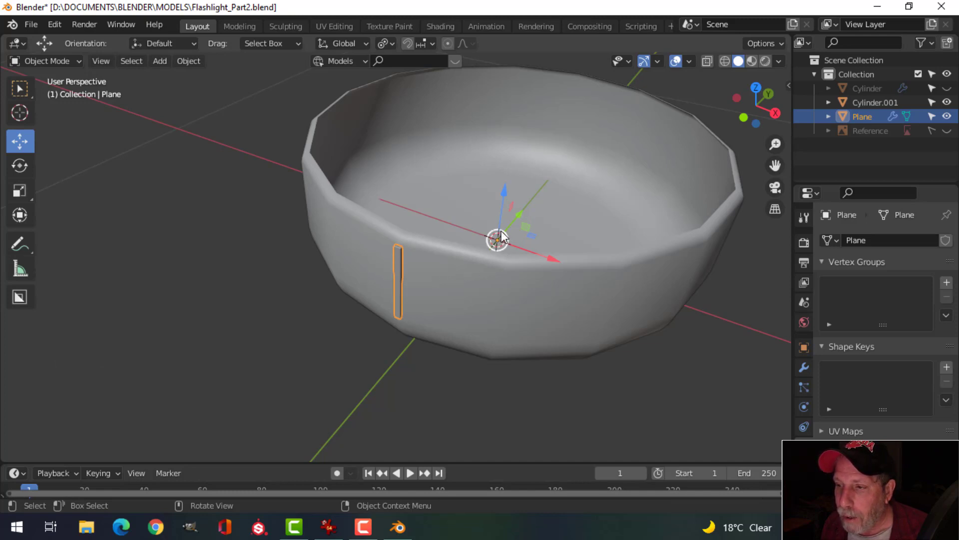
scroll(505, 296, "down", 3)
mouse_move(505, 296)
middle_mouse_down()
mouse_move(490, 319)
mouse_move(523, 301)
middle_mouse_up()
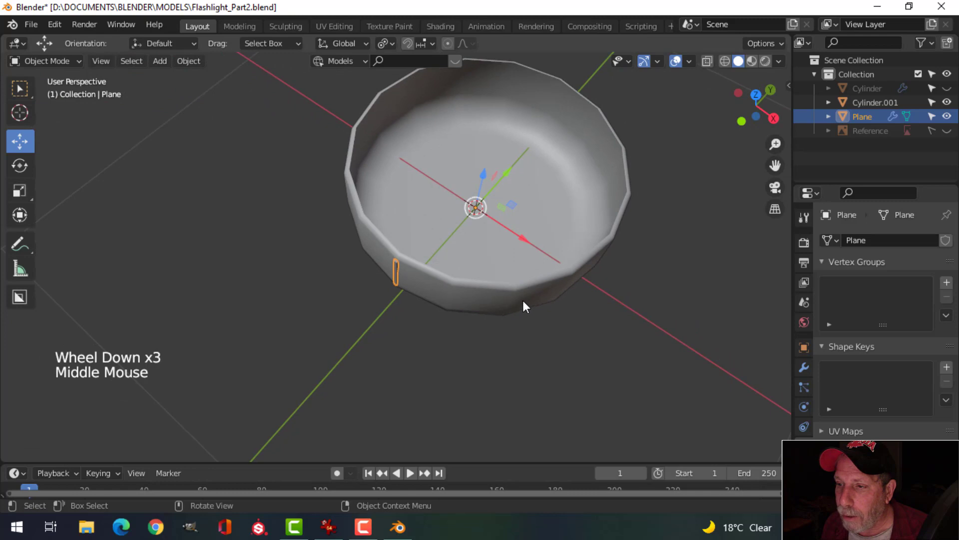
Step: Set the rib's origin to the 3D cursor at the centre of the tail cap
left_click(194, 64)
mouse_move(206, 91)
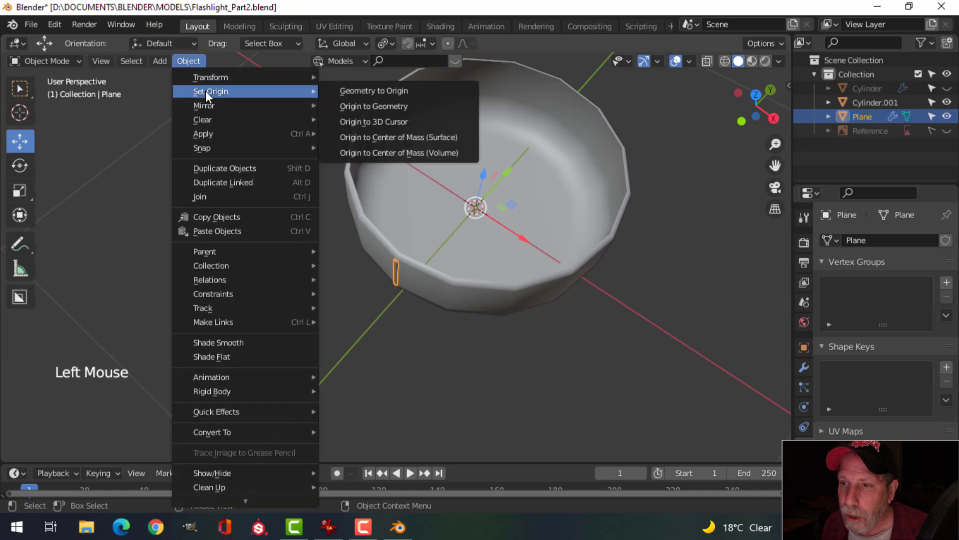
left_click(386, 118)
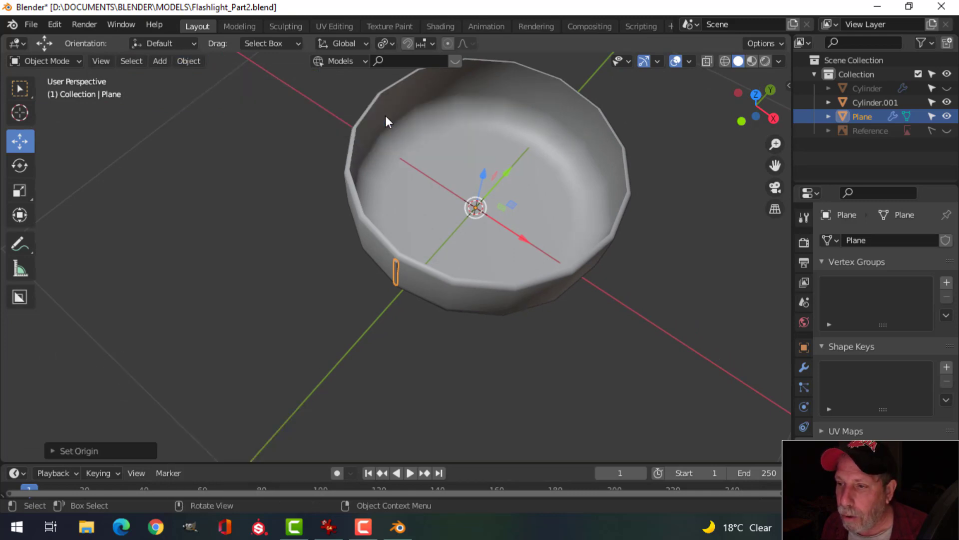
middle_click_drag(552, 232, 529, 230)
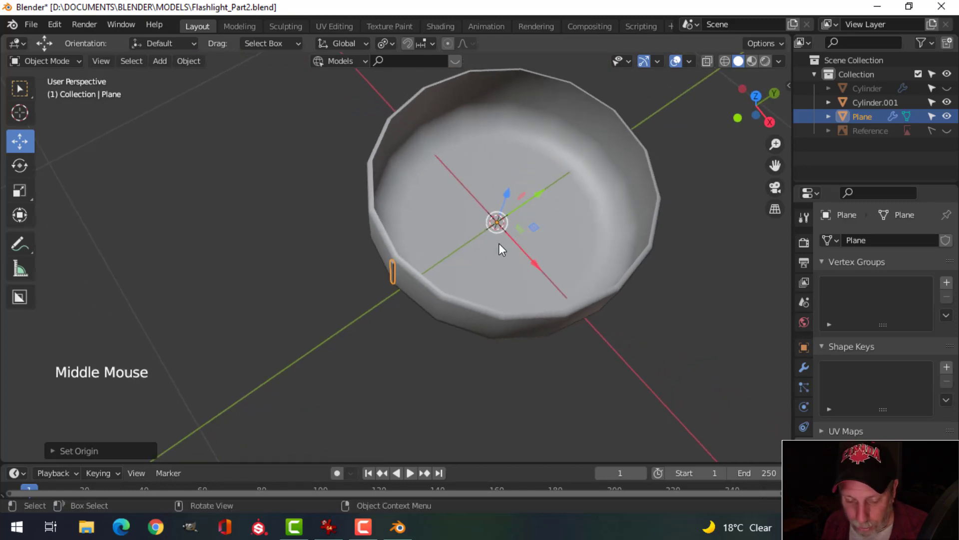
middle_click_drag(514, 217, 539, 268)
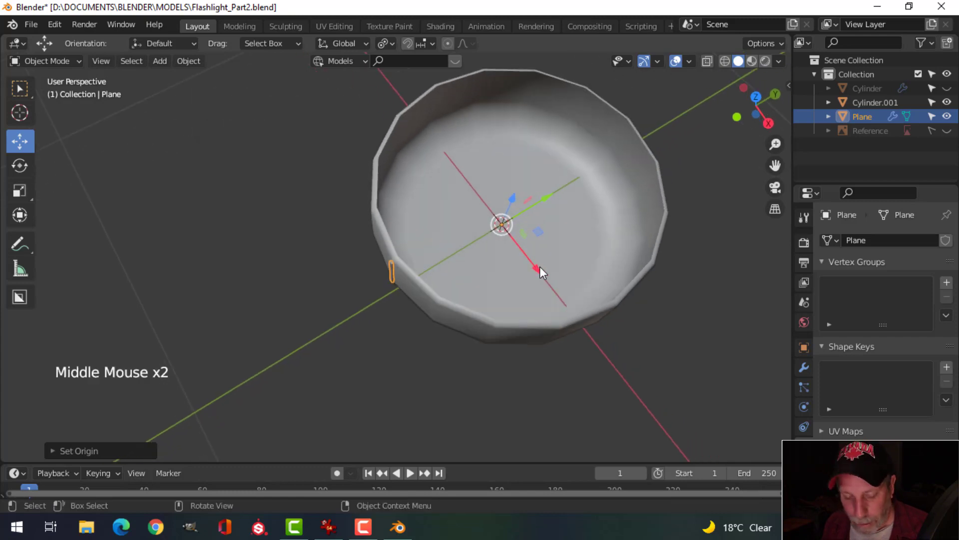
Step: Try rotating the rib around the global Z axis about its new origin
key("r")
key("z")
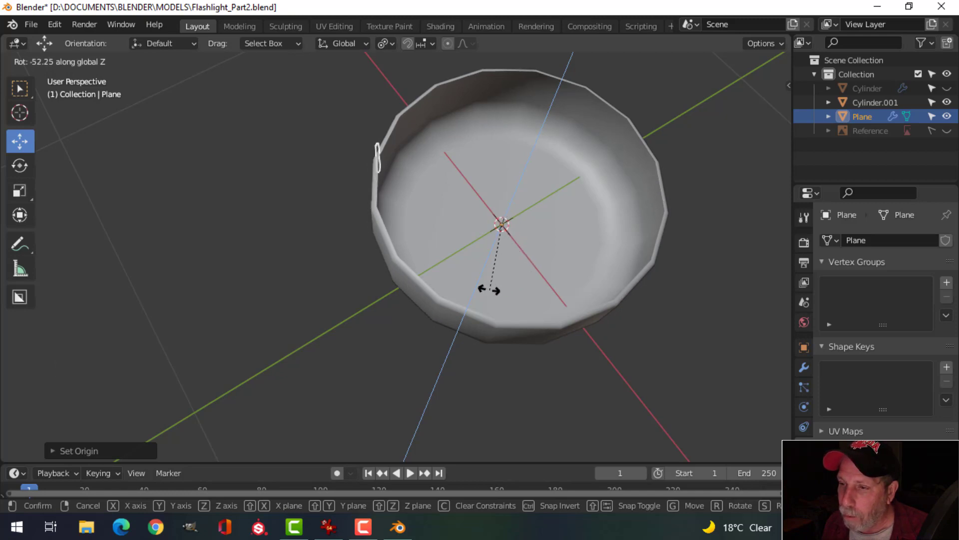
left_click(535, 272)
Step: Show the reference image, compare the rib with it in wireframe shading from the front, and save the file
middle_click_drag(535, 272, 670, 260)
left_click(947, 131)
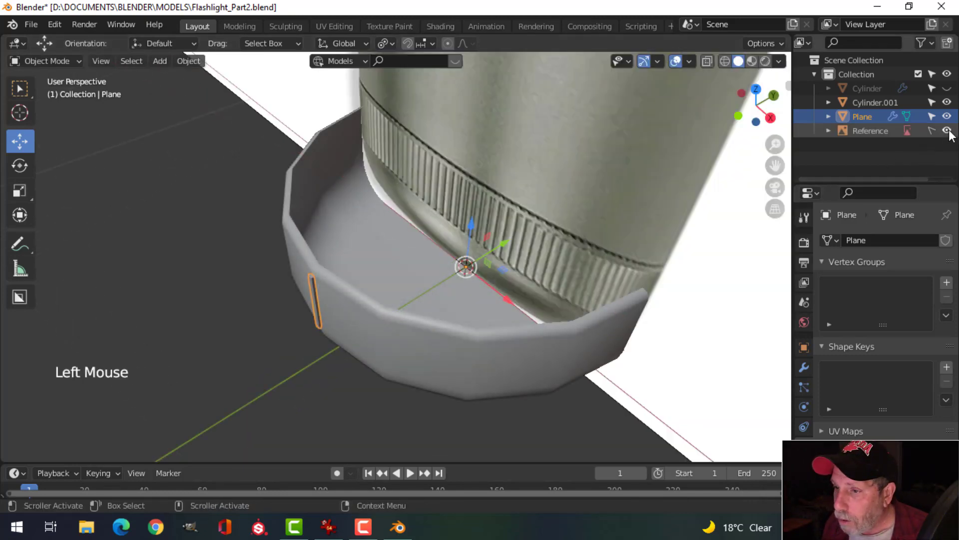
middle_click_drag(508, 316, 563, 283)
key("KP_1")
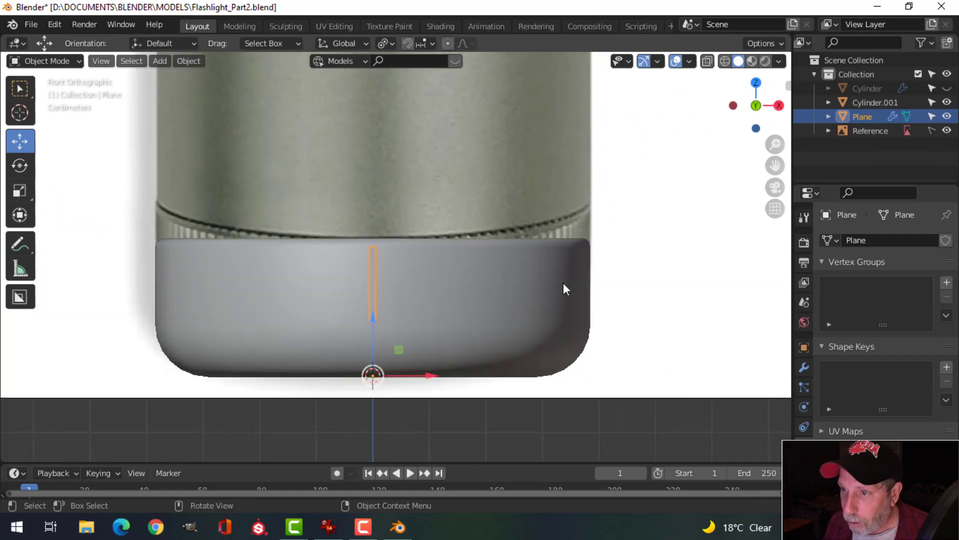
key("z")
left_click(475, 284)
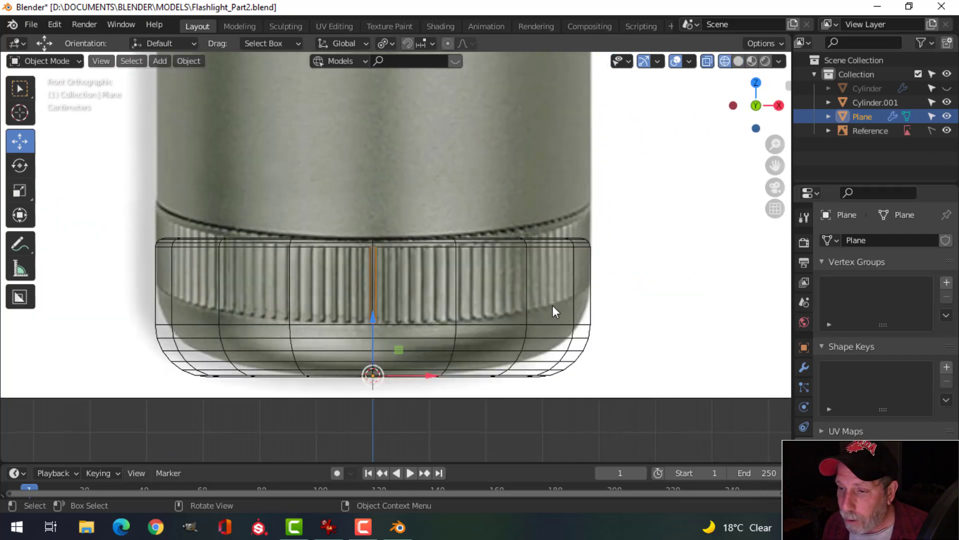
scroll(496, 313, "up", 2)
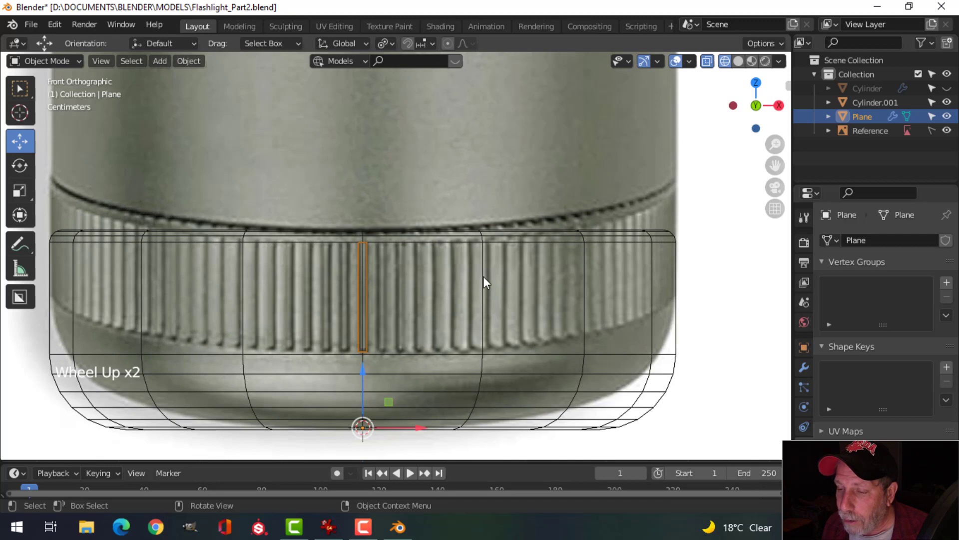
middle_click_drag(462, 301, 475, 274, "shift")
key("ctrl+s")
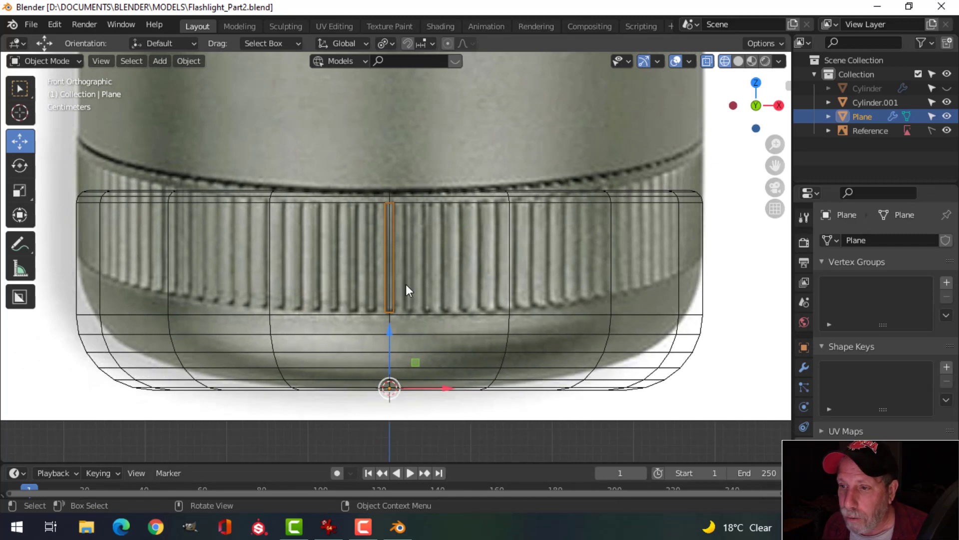
Step: Spin the rib's mesh about 72° around the 3D cursor in 12 steps with the Spin tool in Edit Mode
key("Tab")
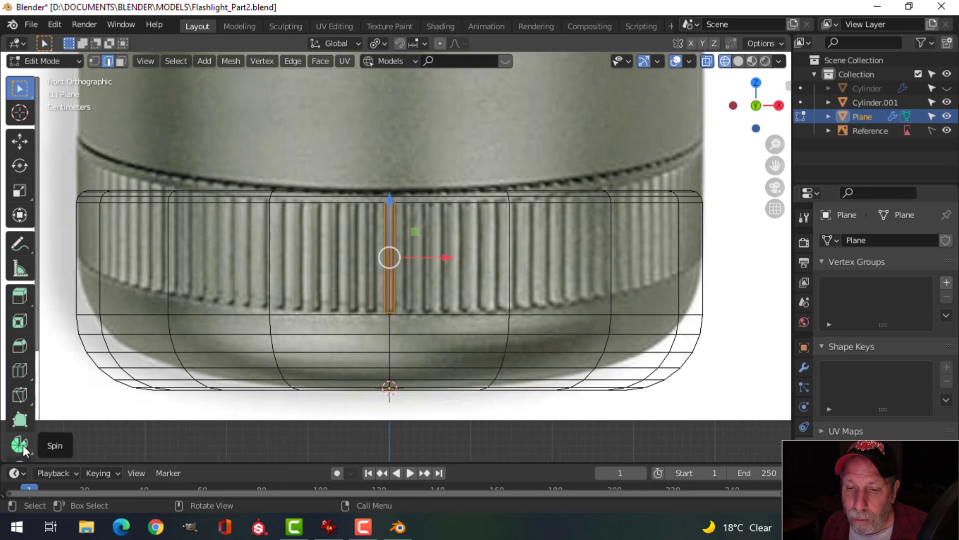
scroll(23, 444, "down", 2)
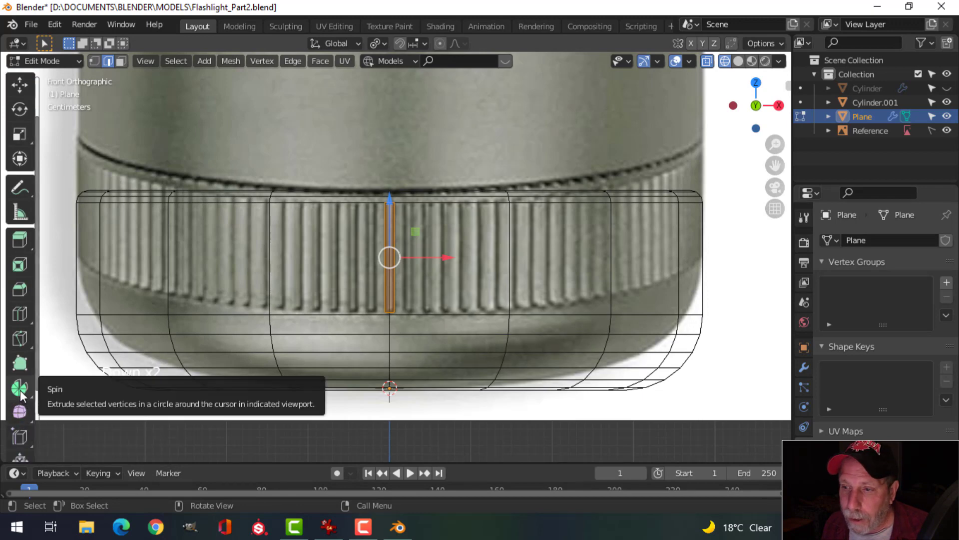
left_click(20, 388)
middle_click_drag(302, 388, 466, 201)
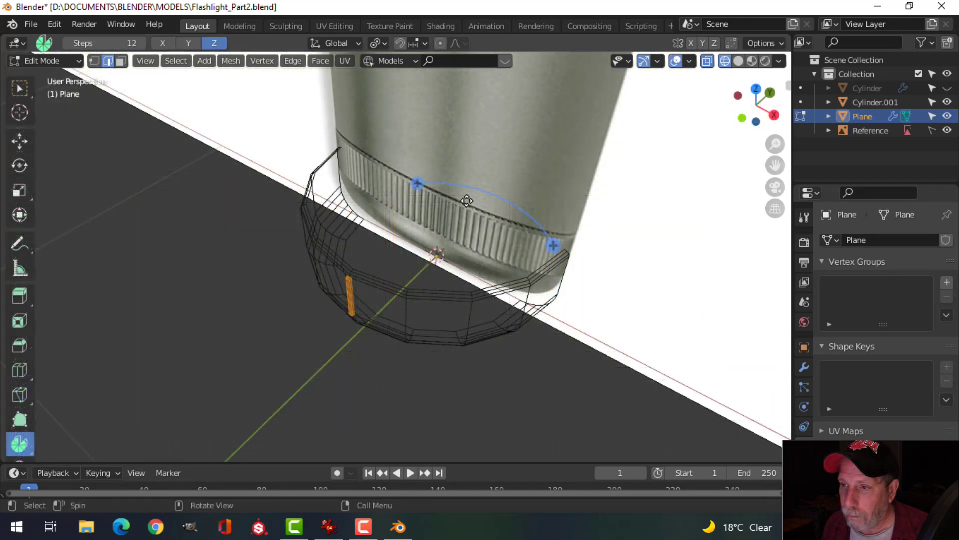
left_click_drag(465, 189, 488, 263)
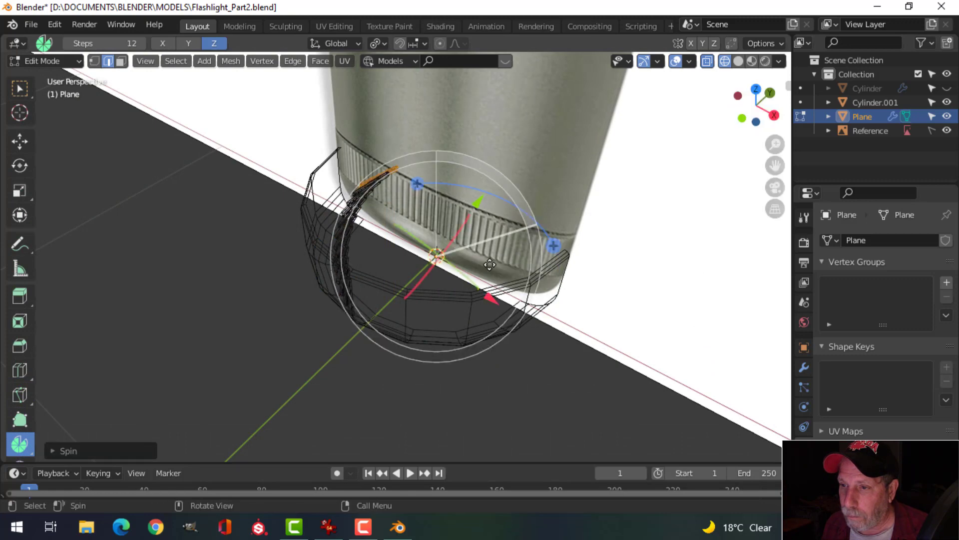
middle_click_drag(482, 252, 510, 235)
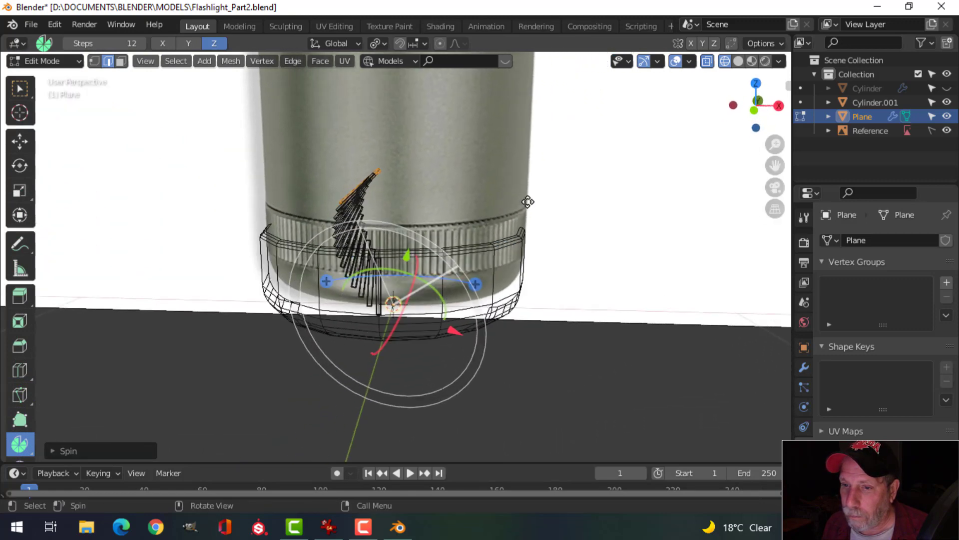
Step: Set the spin axis to X 0, Y 0 and Z 1 so the copies follow the cap wall
left_click(80, 451)
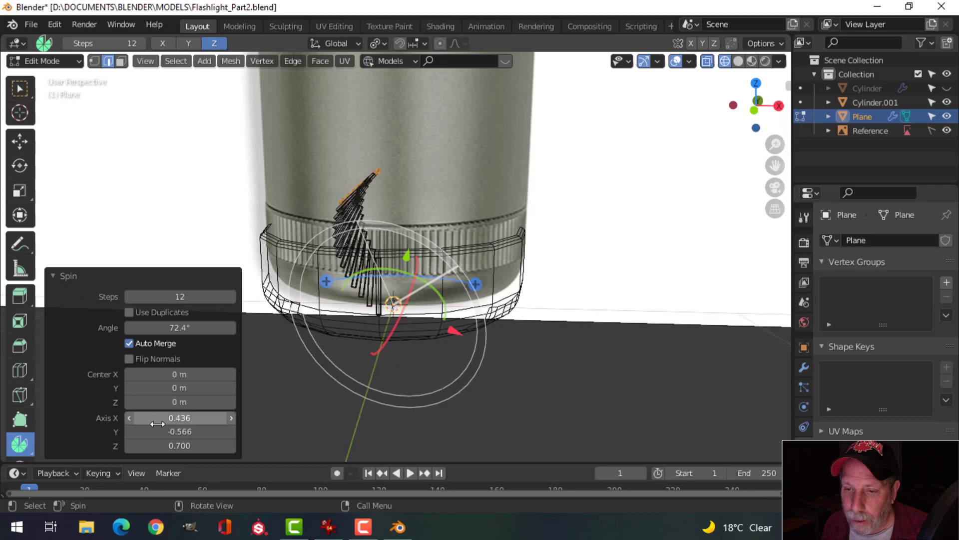
left_click(170, 446)
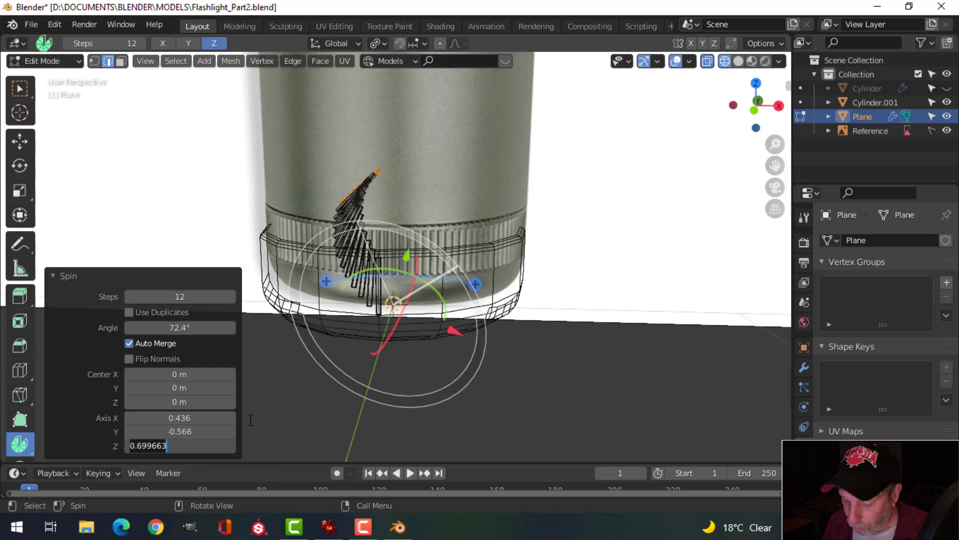
type("1")
key("Return")
left_click(205, 431)
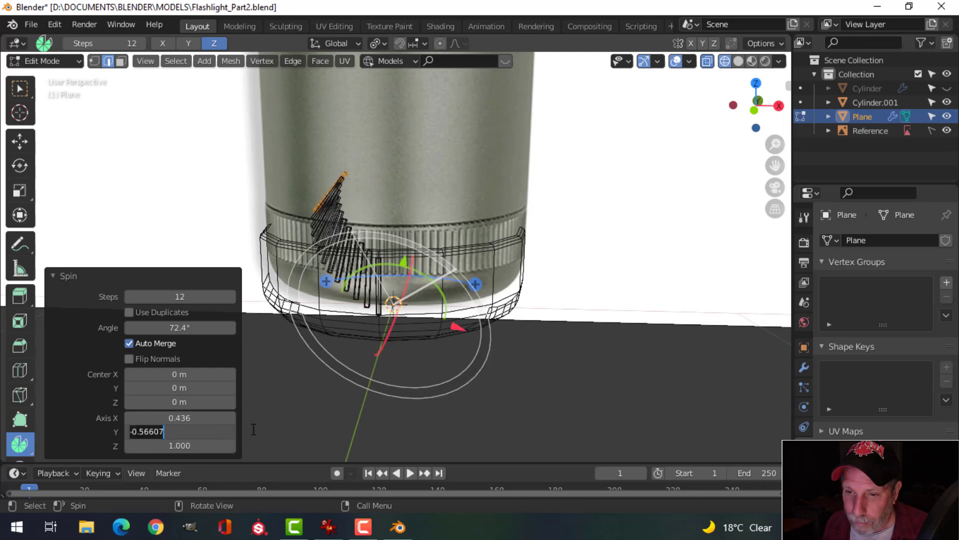
type("0")
key("Return")
left_click(199, 418)
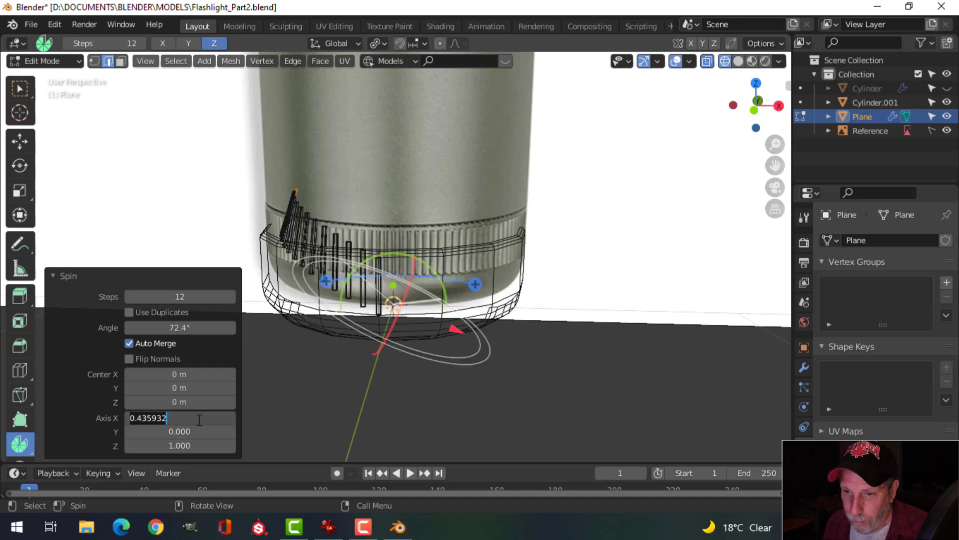
type("0")
key("Return")
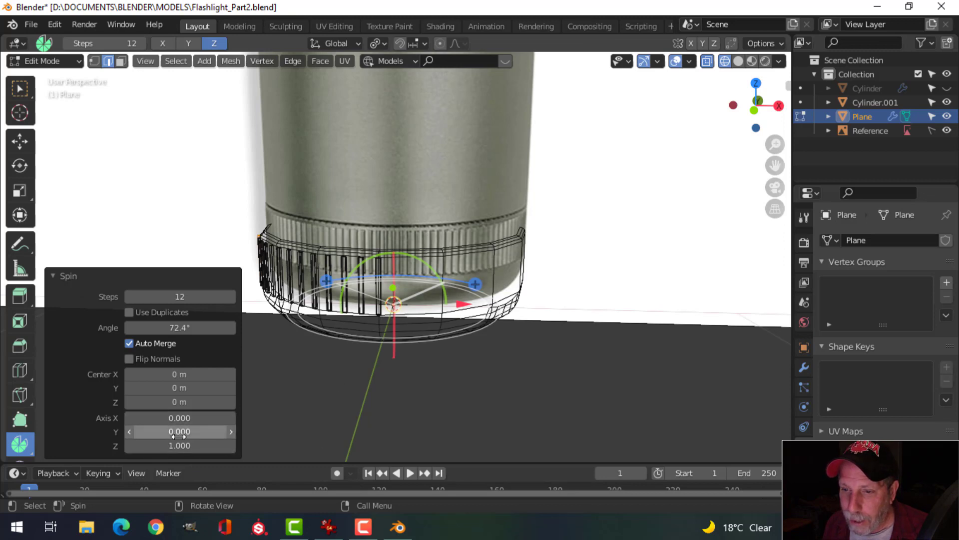
Step: Set the spin angle to 360° so the ribs go all the way around the cap
left_click(180, 327)
type("360")
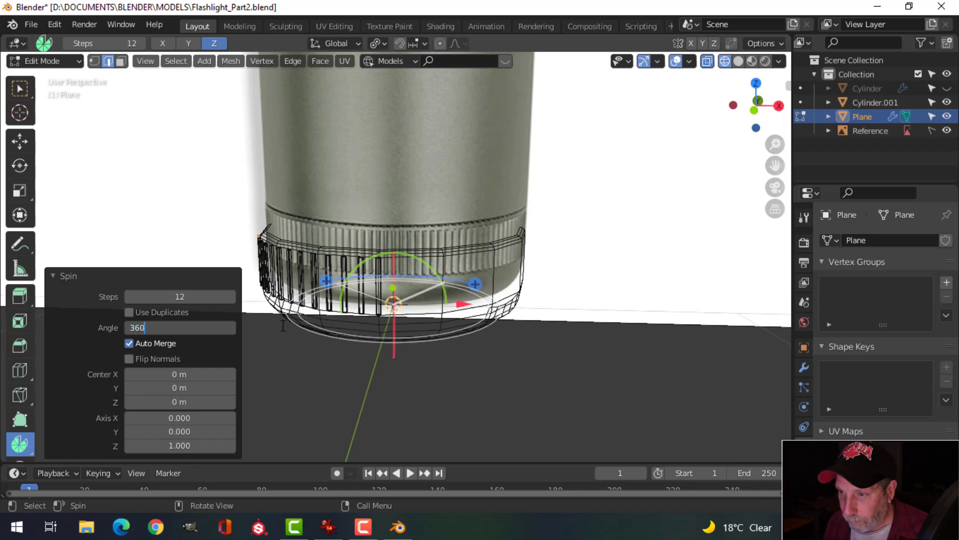
key("Return")
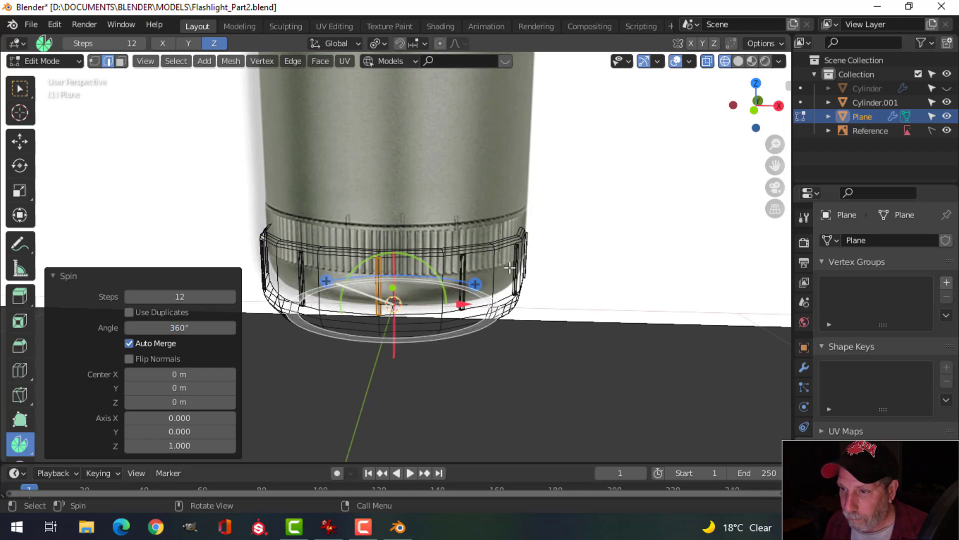
middle_click_drag(606, 264, 290, 309)
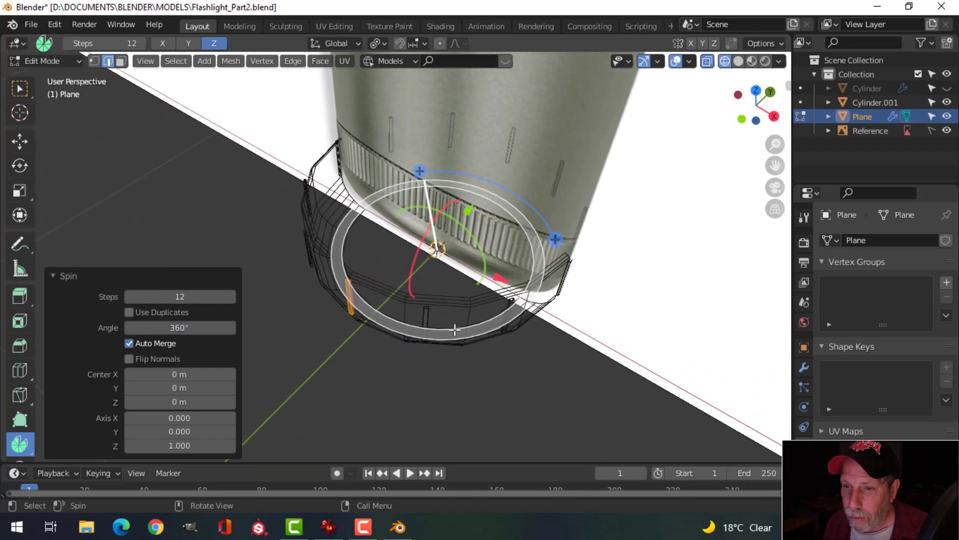
Step: Increase the spin steps to 114, matching the rib spacing to the reference image from the front
left_click_drag(180, 297, 282, 296)
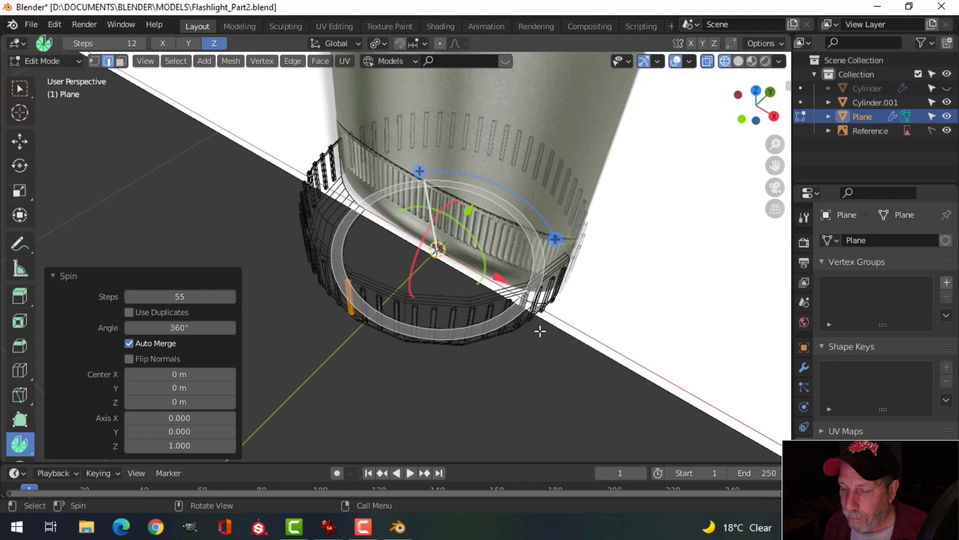
key("KP_1")
scroll(539, 331, "up", 5)
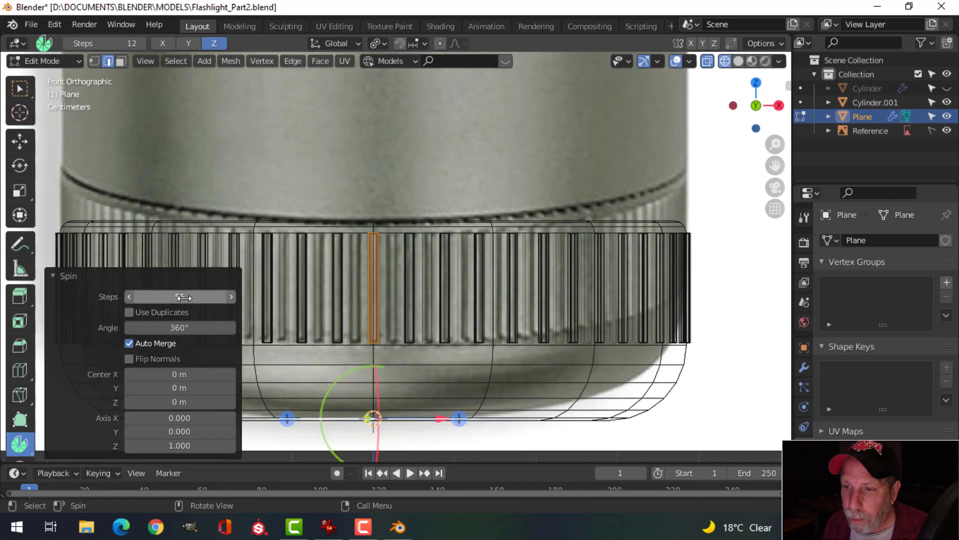
left_click_drag(200, 296, 307, 296)
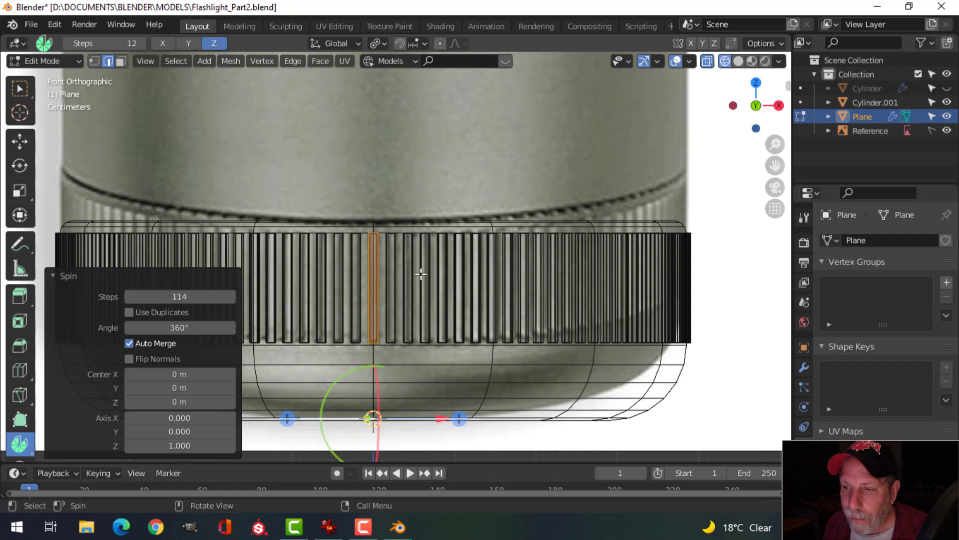
Step: Switch to solid shading, look over the ribs around the cap, and collapse the spin settings
mouse_move(591, 222)
middle_mouse_down()
mouse_move(648, 212)
mouse_move(598, 232)
middle_mouse_up()
key("z")
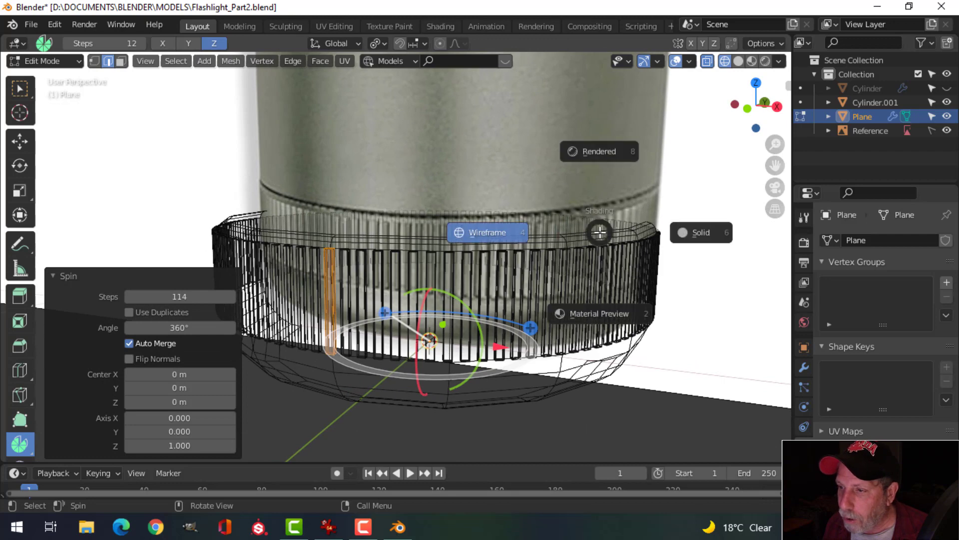
left_click(682, 236)
mouse_move(541, 289)
middle_mouse_down()
mouse_move(554, 262)
mouse_move(614, 250)
mouse_move(590, 274)
mouse_move(503, 278)
mouse_move(509, 265)
mouse_move(572, 304)
mouse_move(509, 294)
middle_mouse_up()
middle_click_drag(529, 250, 530, 214)
left_click(118, 279)
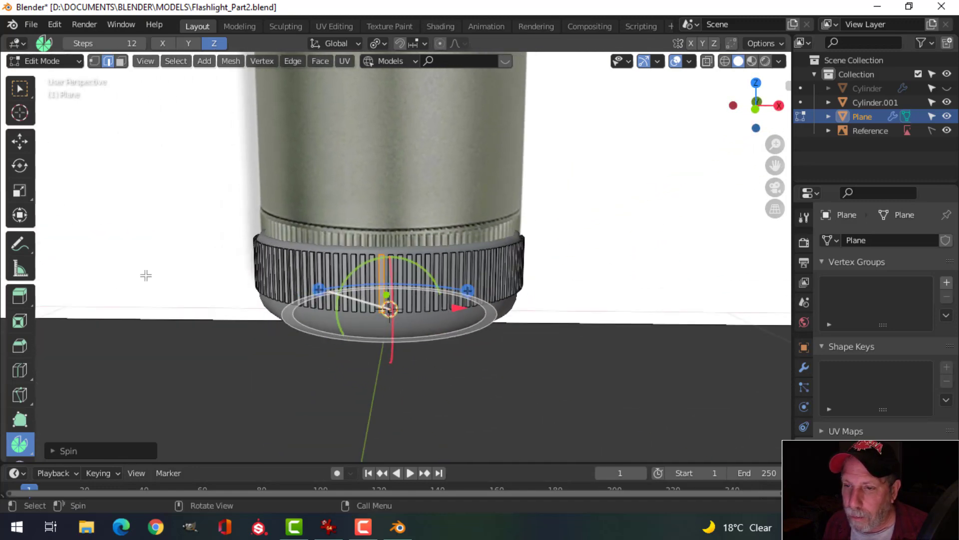
Step: Switch back to the Move tool, return to Object Mode with the ribs deselected, and save the file
left_click(20, 142)
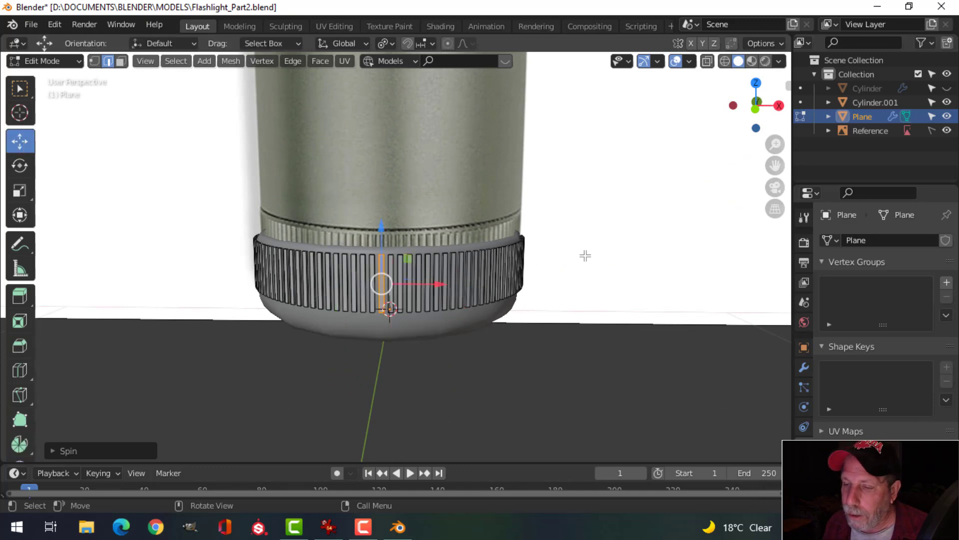
mouse_move(585, 256)
middle_mouse_down()
mouse_move(562, 278)
mouse_move(583, 270)
middle_mouse_up()
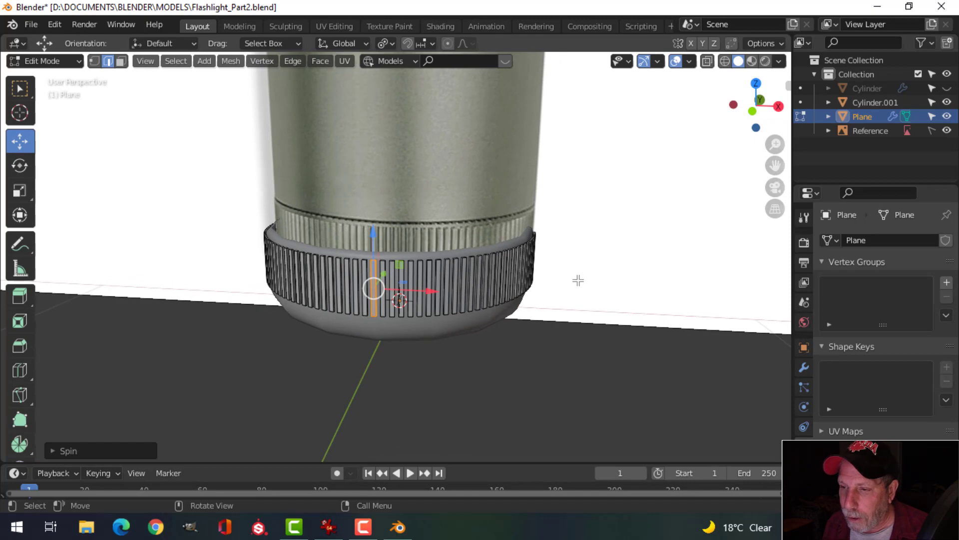
key("Tab")
left_click(579, 281)
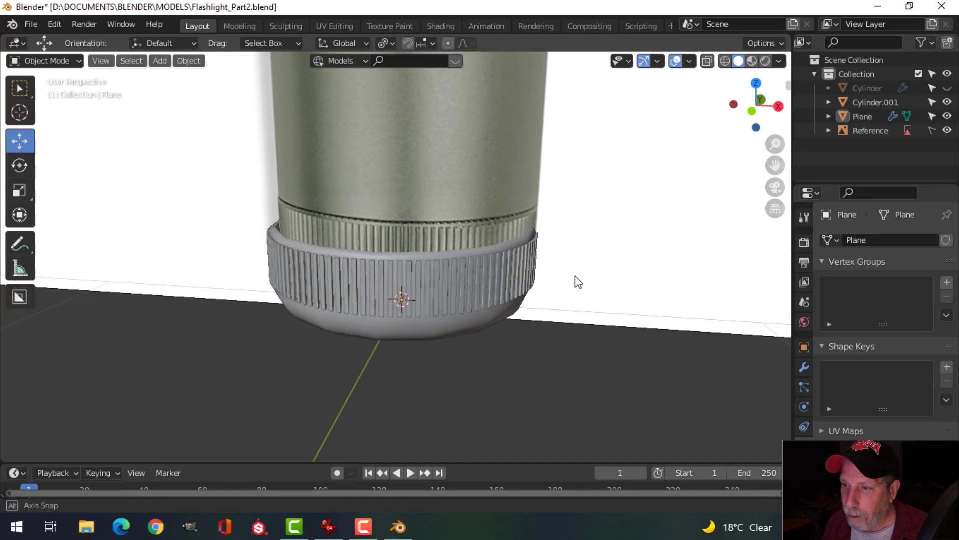
middle_click_drag(574, 276, 493, 313)
key("ctrl+s")
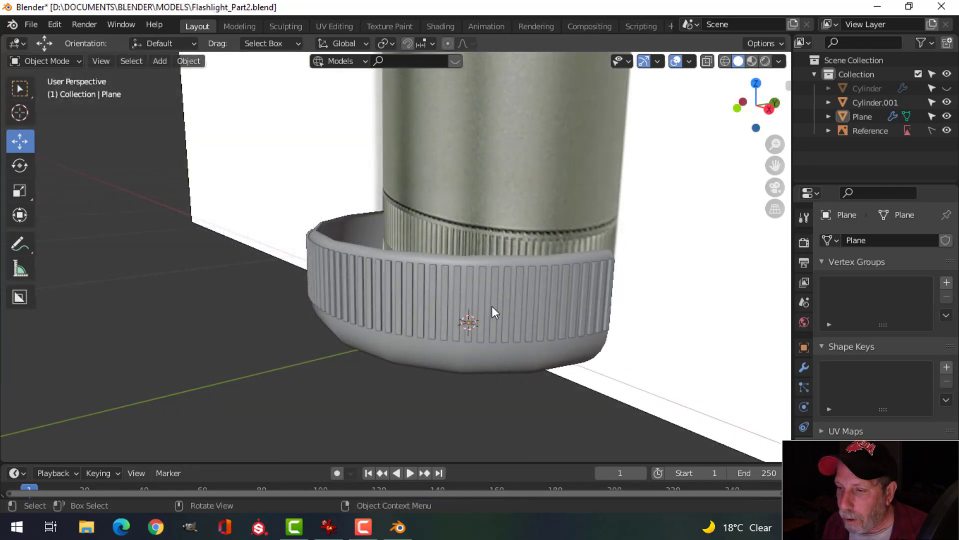
Step: Isolate the ring of ribs by hiding all other objects, then deselect it
left_click(493, 307)
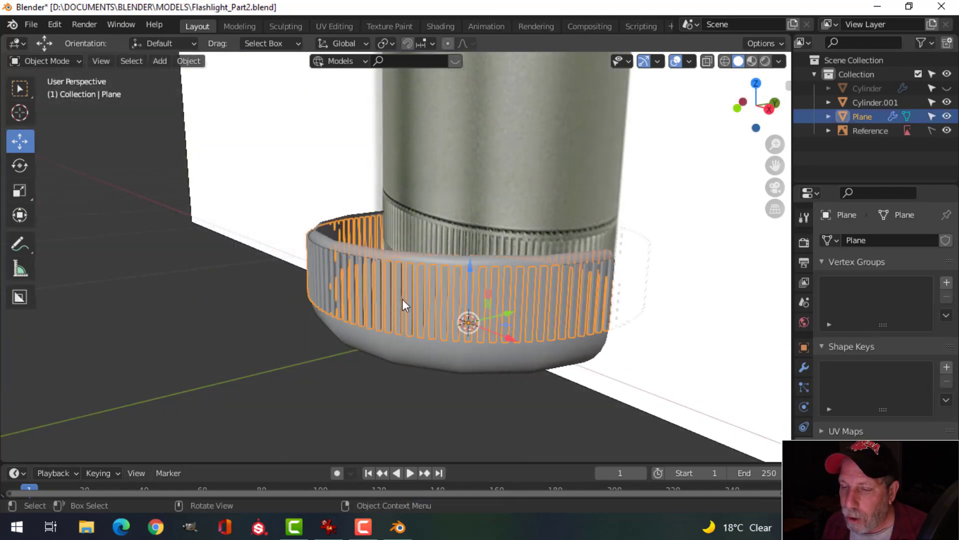
middle_click_drag(403, 299, 457, 313)
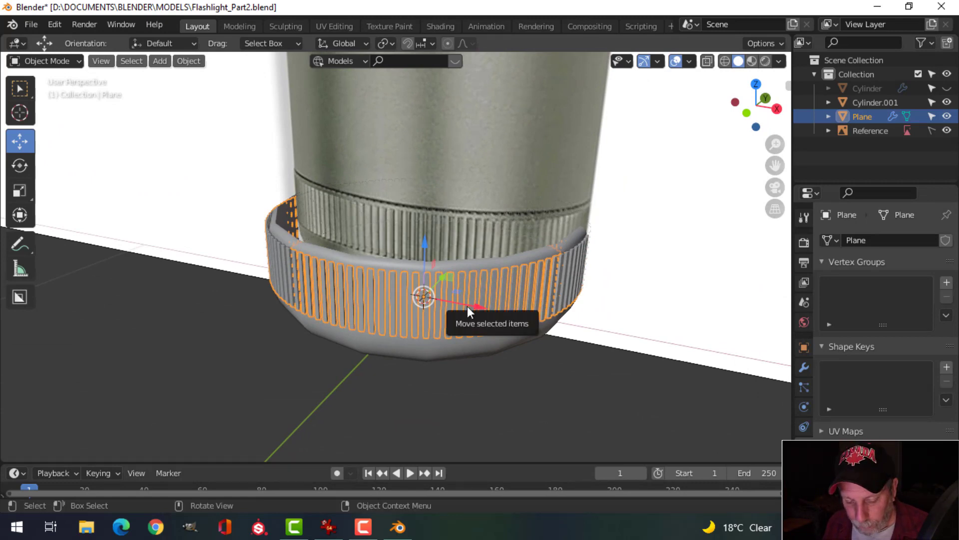
key("shift+h")
middle_click_drag(444, 283, 370, 319)
left_click(411, 274)
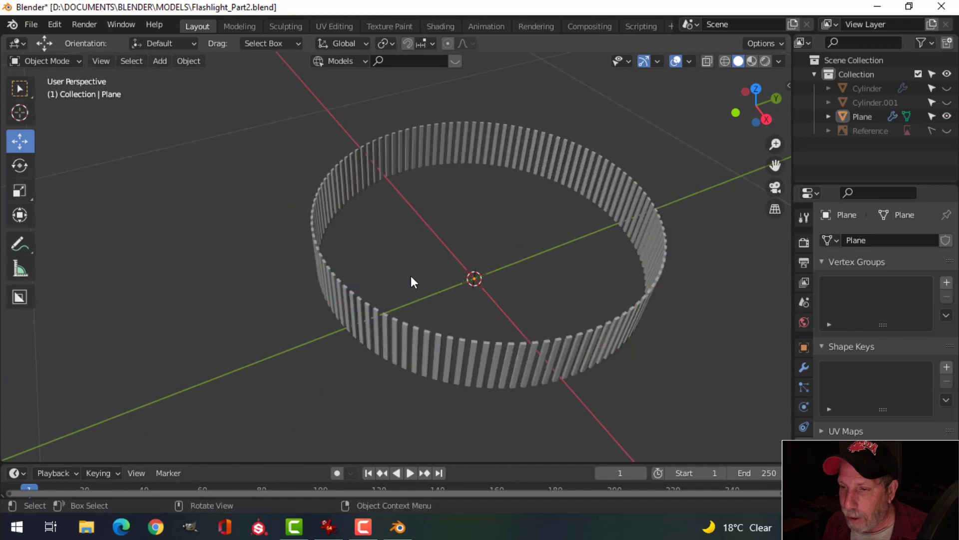
Step: Select the ring of ribs and turn on the Statistics overlay in the viewport
middle_click_drag(470, 293, 360, 250)
scroll(374, 262, "up", 2)
scroll(364, 284, "up", 2)
left_click(348, 197)
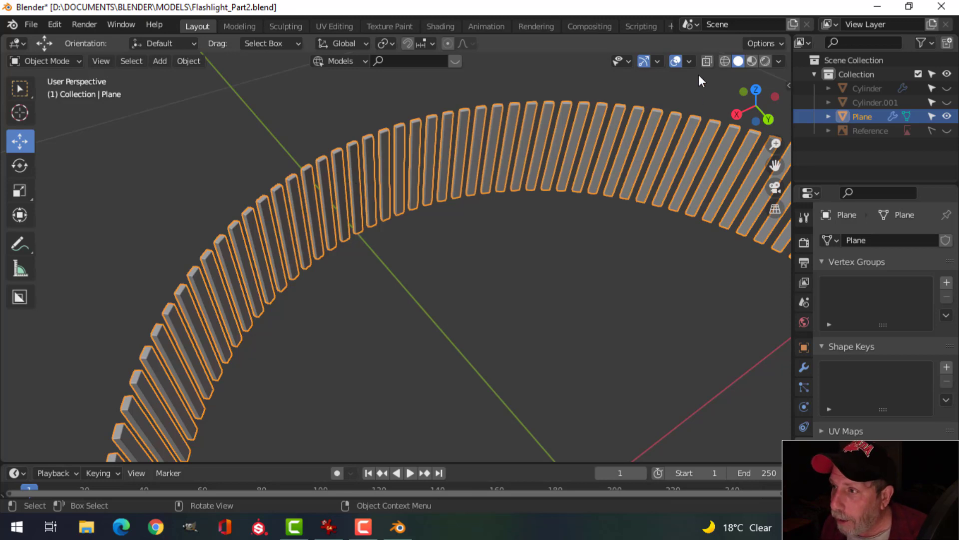
left_click(691, 61)
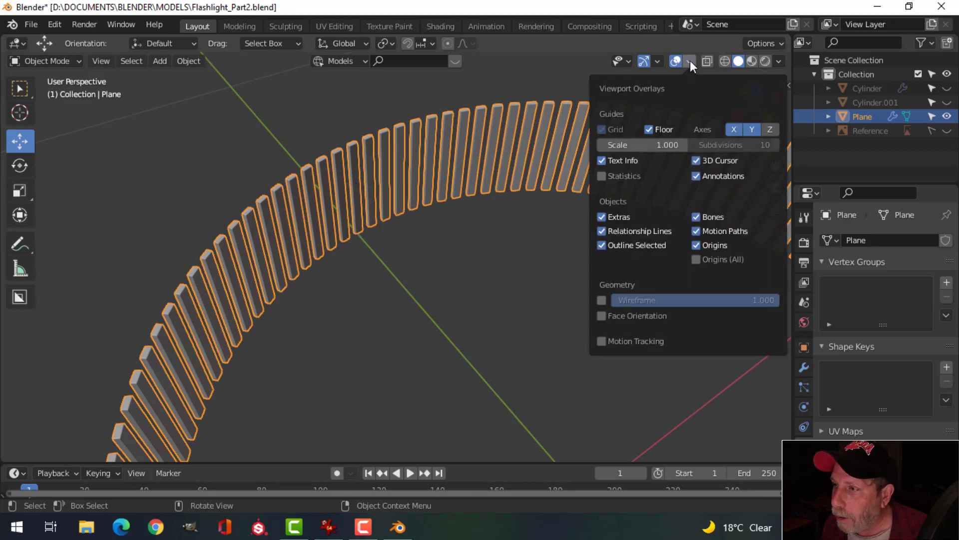
left_click(617, 176)
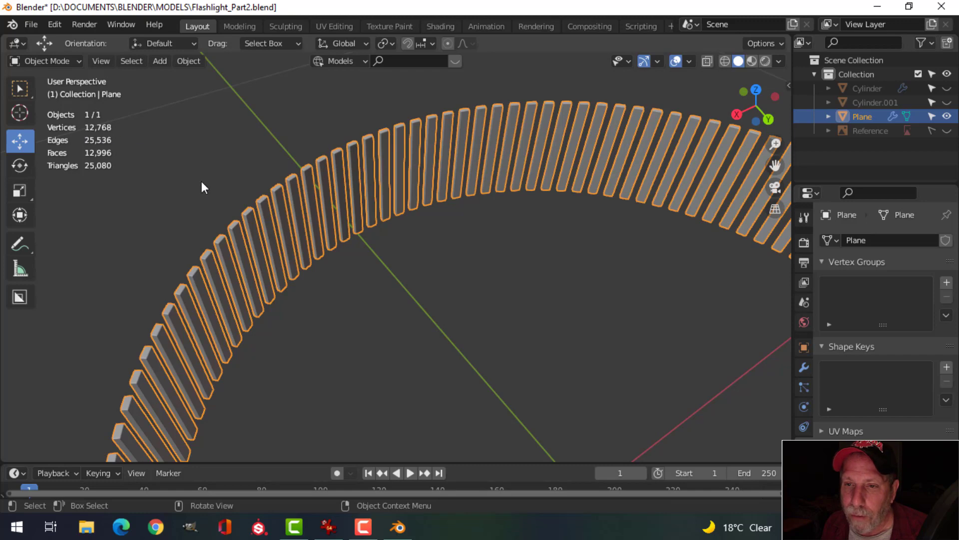
Step: Enter Edit Mode on the ring of ribs and switch to face selection
middle_click_drag(313, 184, 370, 226)
key("Tab")
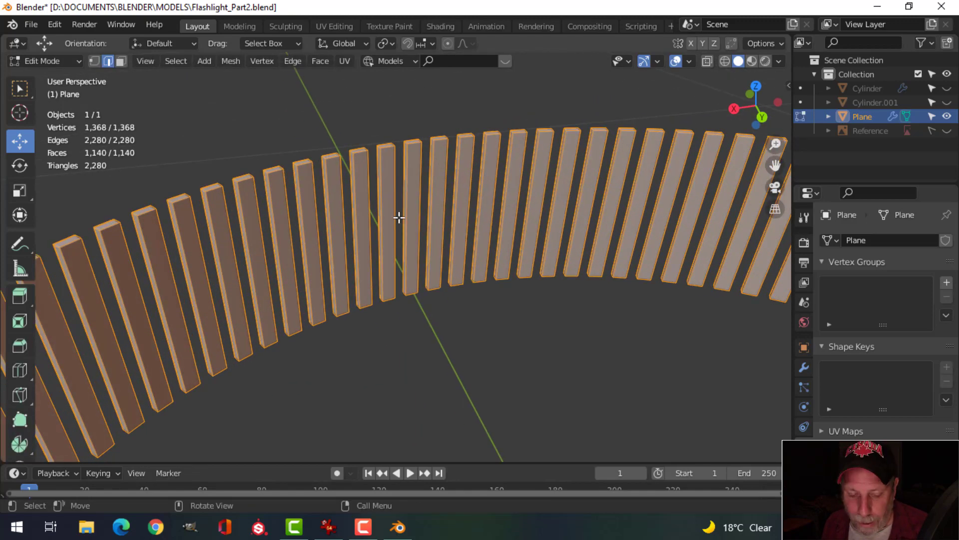
key("3")
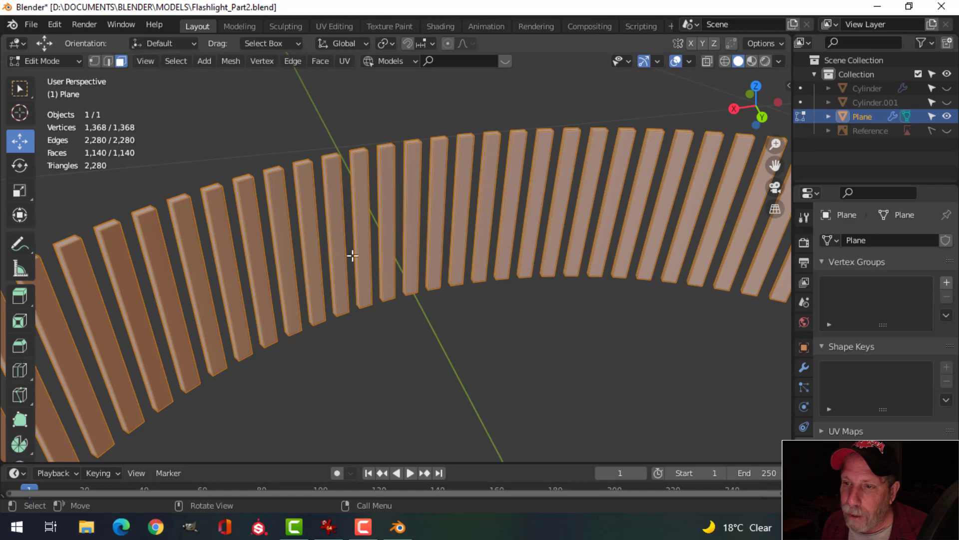
Step: Select the inward-facing faces of the first stretch of ribs, one rib after another, and delete those faces
left_click(334, 210)
middle_click_drag(431, 353, 297, 133)
left_click(297, 132, "shift")
left_click(339, 110, "shift")
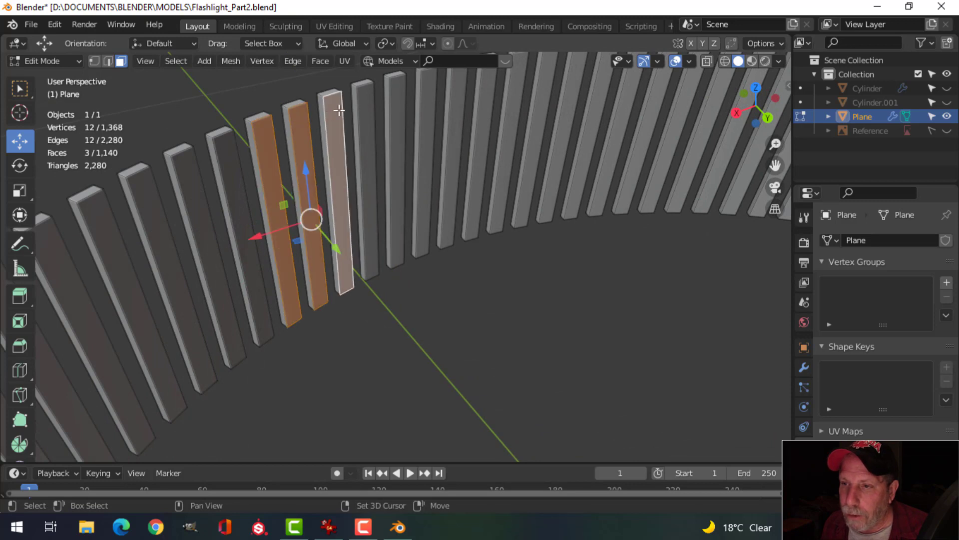
left_click(365, 101, "shift")
left_click(397, 96, "shift")
left_click(426, 85, "shift")
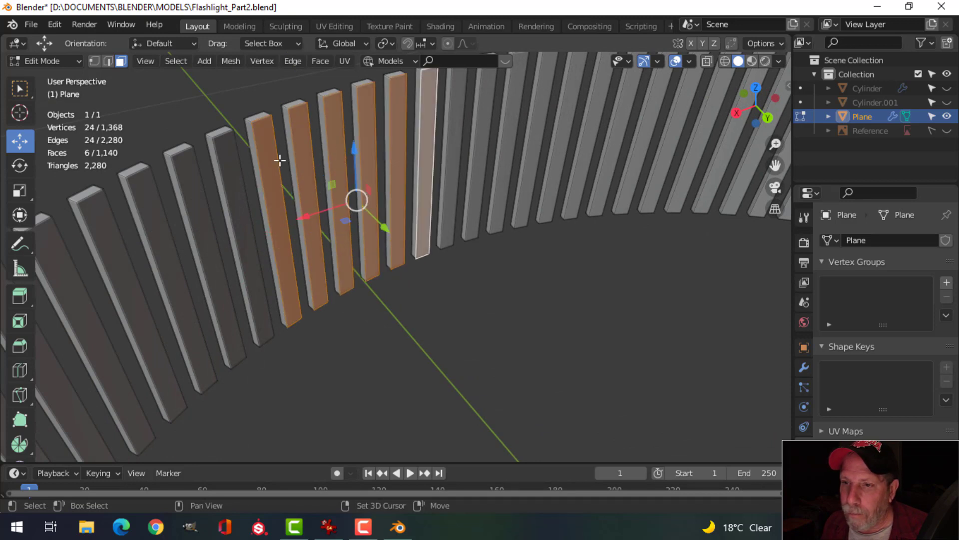
left_click(226, 157, "shift")
left_click(186, 178, "shift")
left_click(143, 200, "shift")
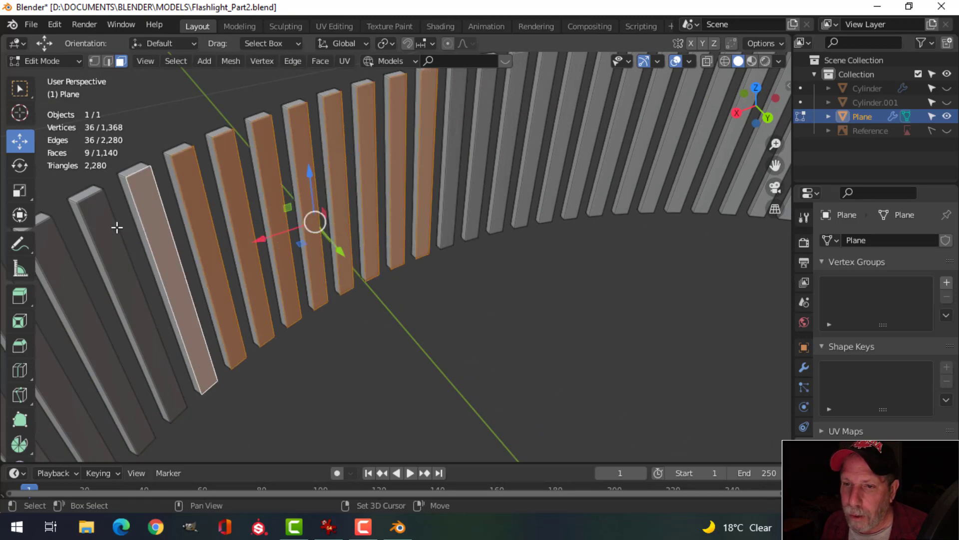
middle_click_drag(112, 227, 181, 239, "shift")
left_click(197, 240, "shift")
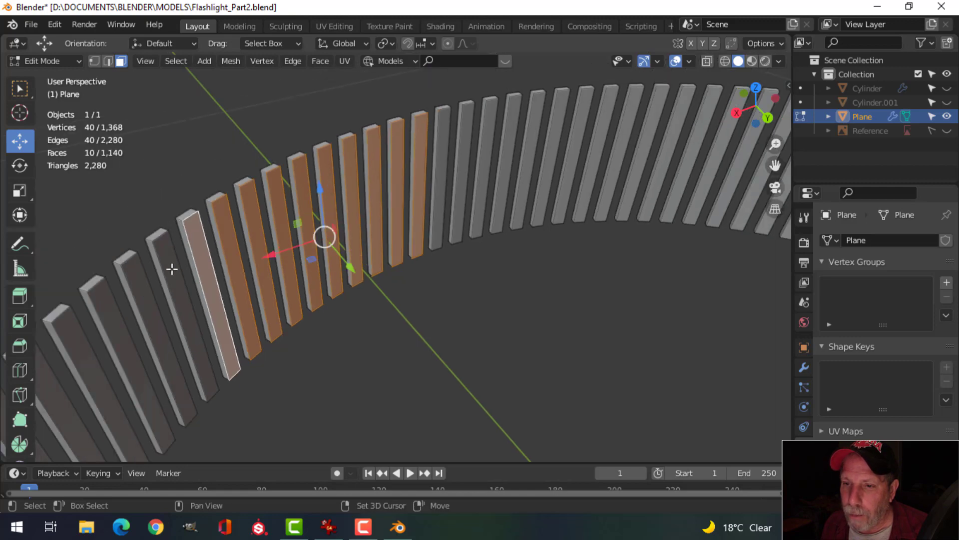
left_click(158, 279, "shift")
left_click(141, 288, "shift")
scroll(162, 293, "down", 3)
middle_click_drag(223, 299, 246, 220, "shift")
left_click(252, 181, "shift")
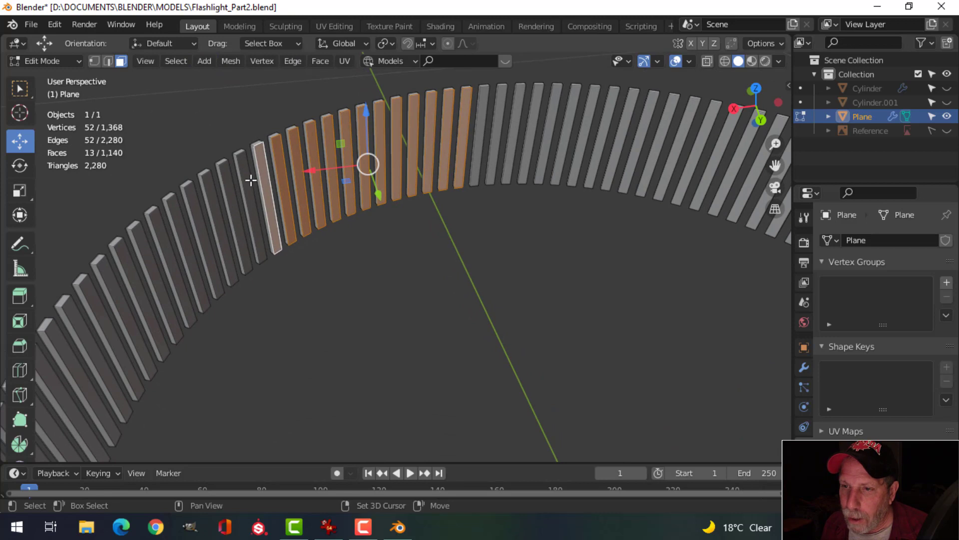
left_click(251, 180, "shift")
left_click(222, 194, "shift")
left_click(208, 193, "shift")
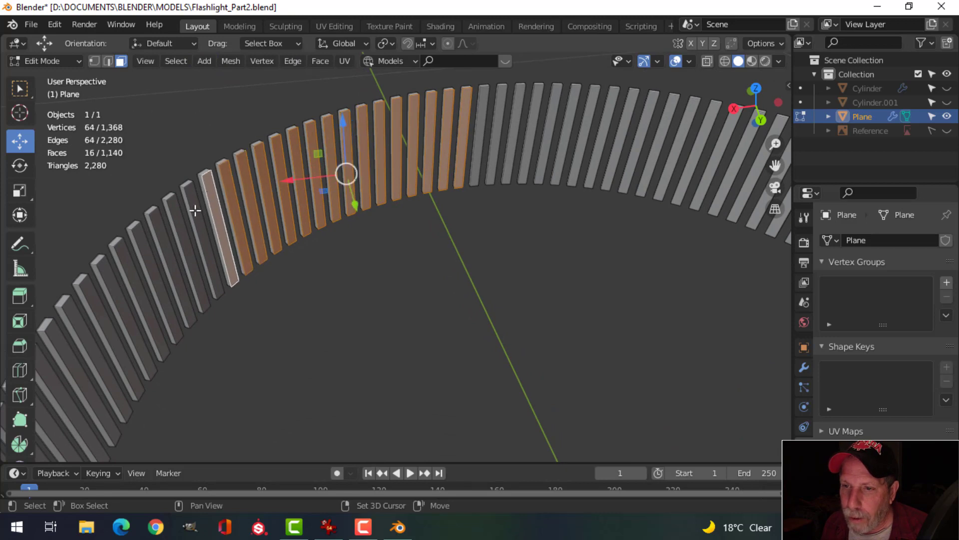
left_click(194, 222, "shift")
left_click(176, 222, "shift")
left_click(157, 248, "shift")
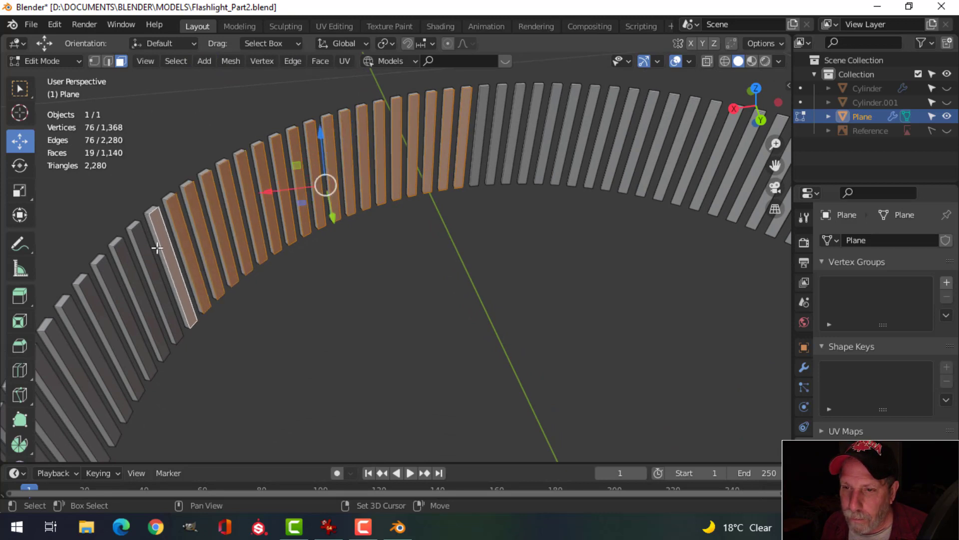
left_click(141, 273, "shift")
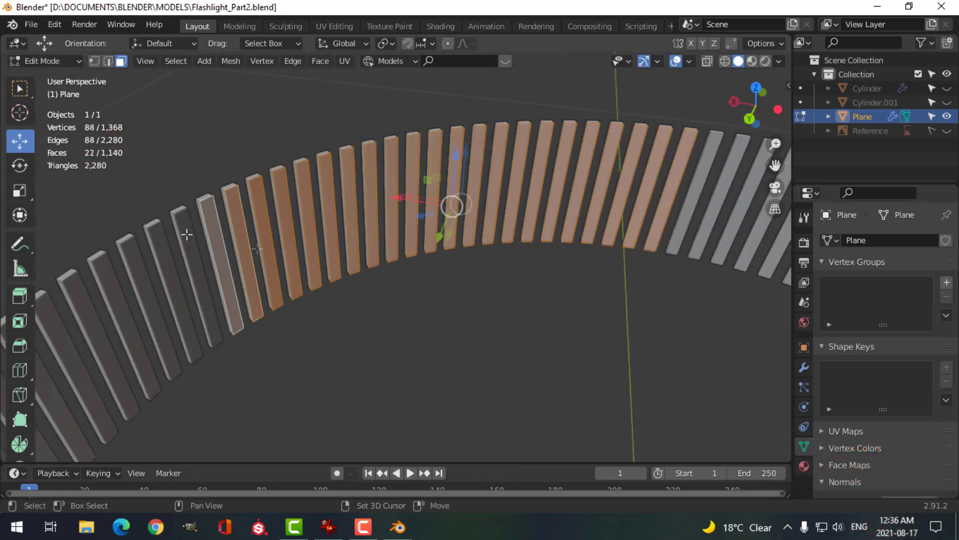
left_click(226, 252, "shift")
middle_click_drag(226, 252, 311, 216)
left_click(294, 216, "shift")
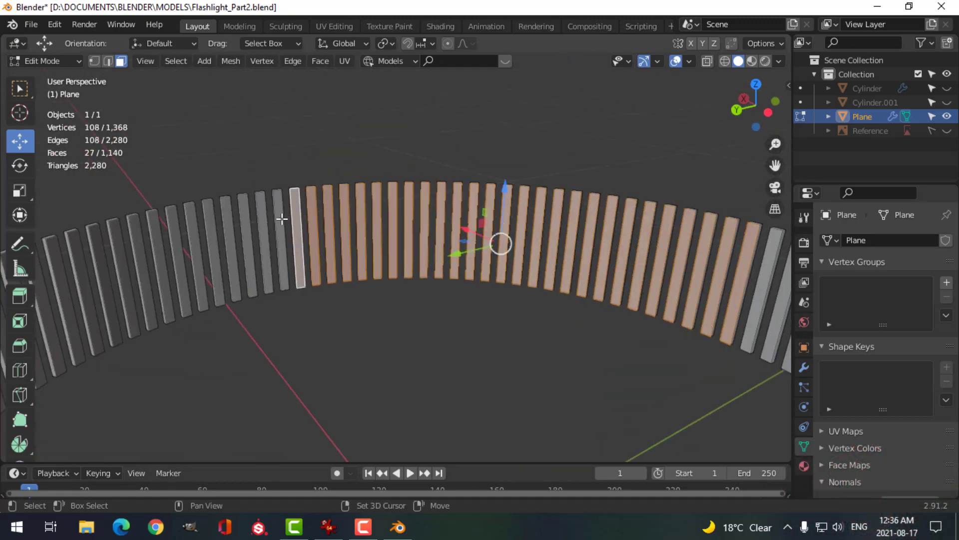
left_click(277, 216, "shift")
left_click(259, 215, "shift")
left_click(242, 213, "shift")
left_click(225, 215, "shift")
left_click(209, 216, "shift")
left_click(192, 218, "shift")
middle_click_drag(246, 196, 298, 176)
left_click(270, 174, "shift")
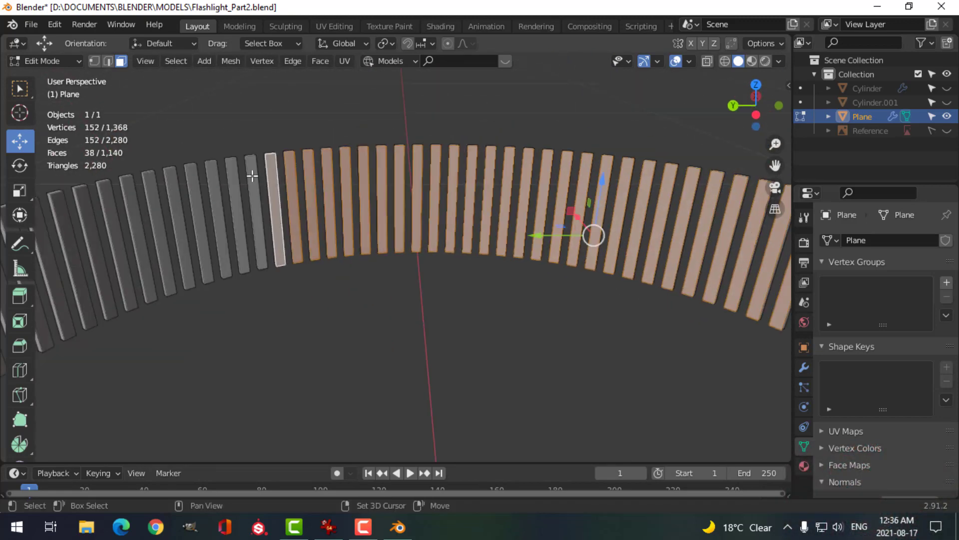
left_click(250, 175, "shift")
left_click(212, 182, "shift")
left_click(172, 190, "shift")
key("x")
left_click(131, 272)
Step: Continue around the ring, selecting the inner faces of the next stretch of ribs, and delete them
middle_click_drag(199, 250, 318, 319)
left_click(298, 325, "shift")
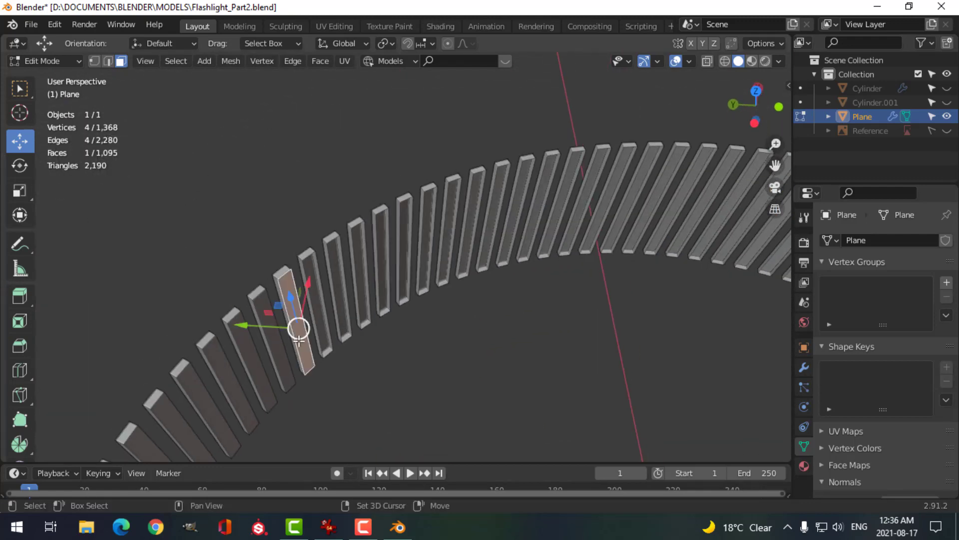
left_click(270, 328, "shift")
left_click(241, 331, "shift")
left_click(214, 334, "shift")
middle_click_drag(213, 329, 328, 264)
left_click(213, 273, "shift")
left_click(191, 295, "shift")
left_click(149, 209, "shift")
left_click(124, 218, "shift")
middle_click_drag(102, 230, 180, 184)
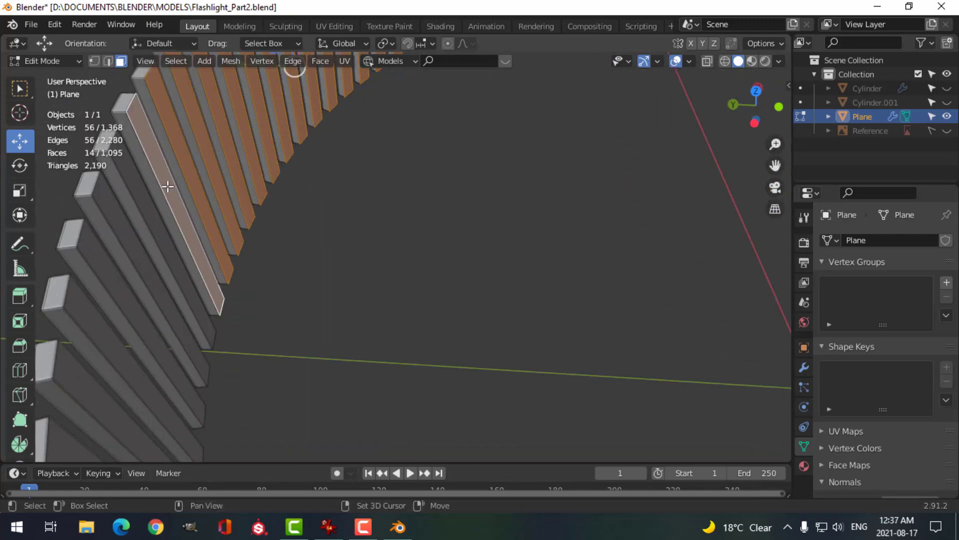
left_click(144, 194, "shift")
middle_click_drag(122, 200, 321, 116)
left_click(305, 117, "shift")
left_click(242, 120, "shift")
left_click(220, 130, "shift")
left_click(158, 175, "shift")
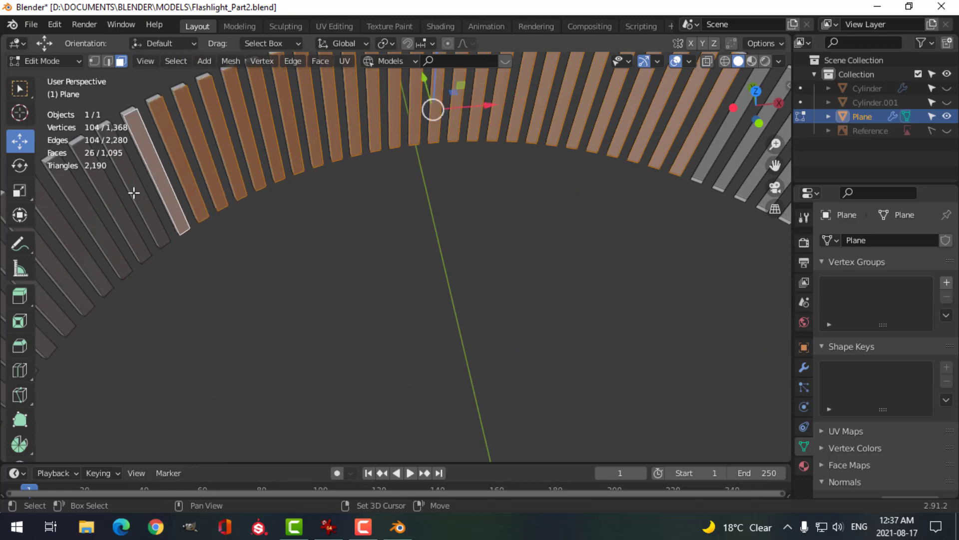
left_click(134, 193, "shift")
scroll(111, 203, "down", 1)
middle_click_drag(167, 200, 206, 148, "shift")
left_click(204, 149, "shift")
left_click(142, 188, "shift")
key("x")
left_click(169, 216)
Step: Select the inner faces of all remaining ribs and delete them, completing the full circle
middle_click_drag(215, 215, 262, 197)
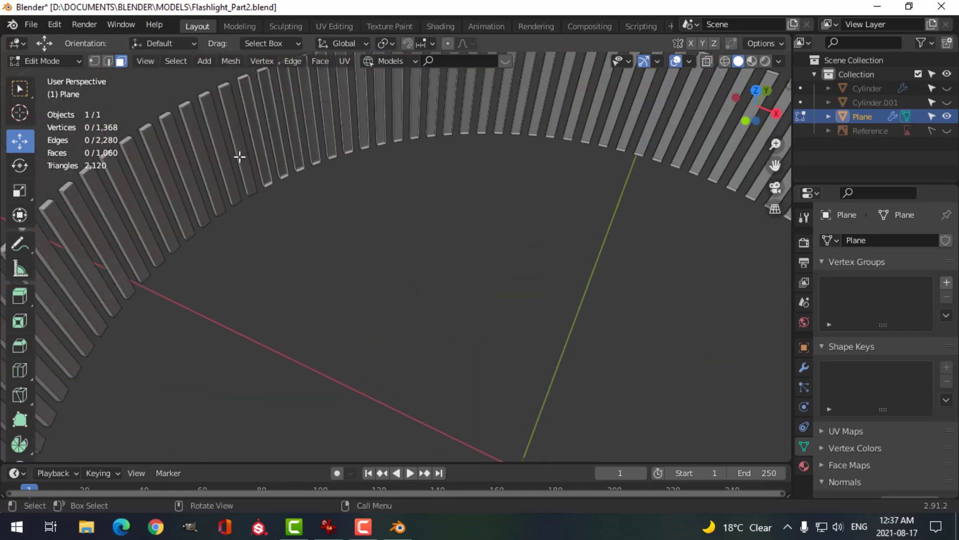
left_click(239, 142, "shift")
left_click(203, 158, "shift")
left_click(167, 175, "shift")
left_click(130, 198, "shift")
left_click(90, 220, "shift")
middle_click_drag(337, 242, 394, 229)
left_click(306, 138, "shift")
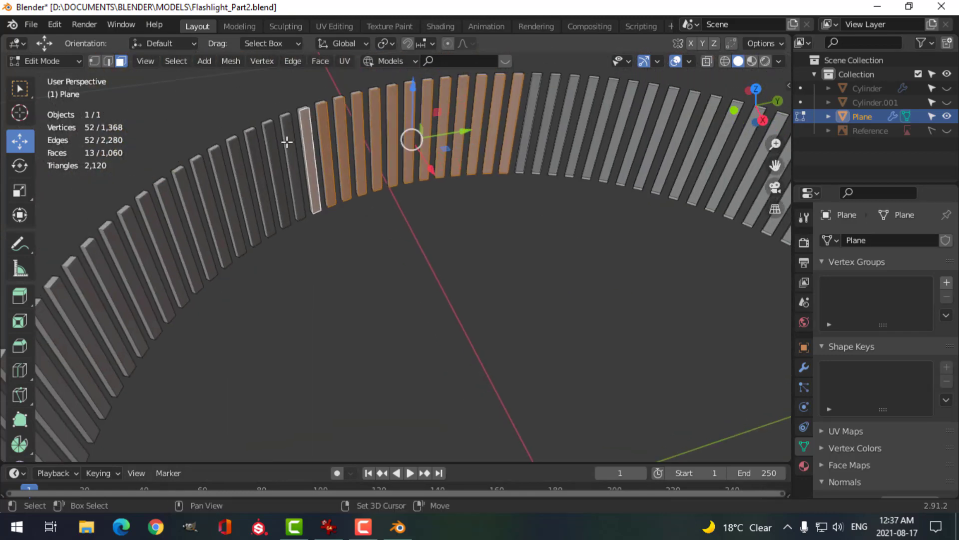
left_click(286, 142, "shift")
left_click(223, 174, "shift")
left_click(207, 184, "shift")
left_click(154, 216, "shift")
middle_click_drag(272, 196, 367, 185)
left_click(328, 171, "shift")
left_click(310, 172, "shift")
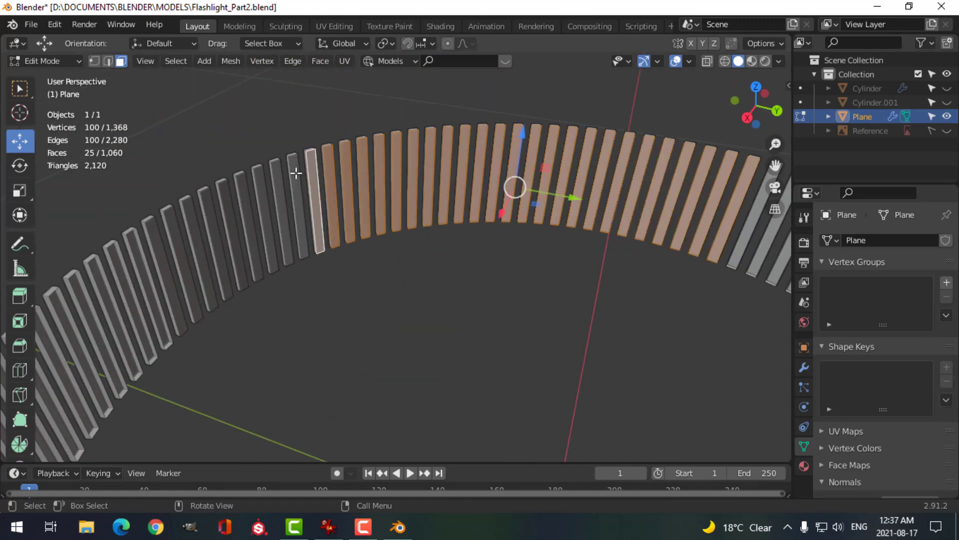
left_click(293, 178, "shift")
left_click(275, 183, "shift")
left_click(258, 189, "shift")
left_click(239, 195, "shift")
left_click(221, 202, "shift")
left_click(204, 210, "shift")
left_click(185, 220, "shift")
left_click(156, 236, "shift")
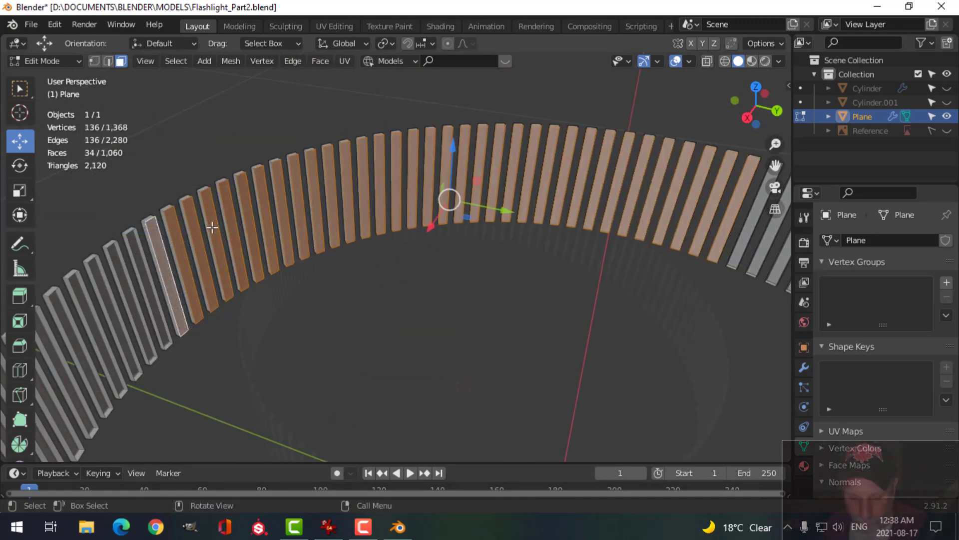
key("x")
left_click(215, 227)
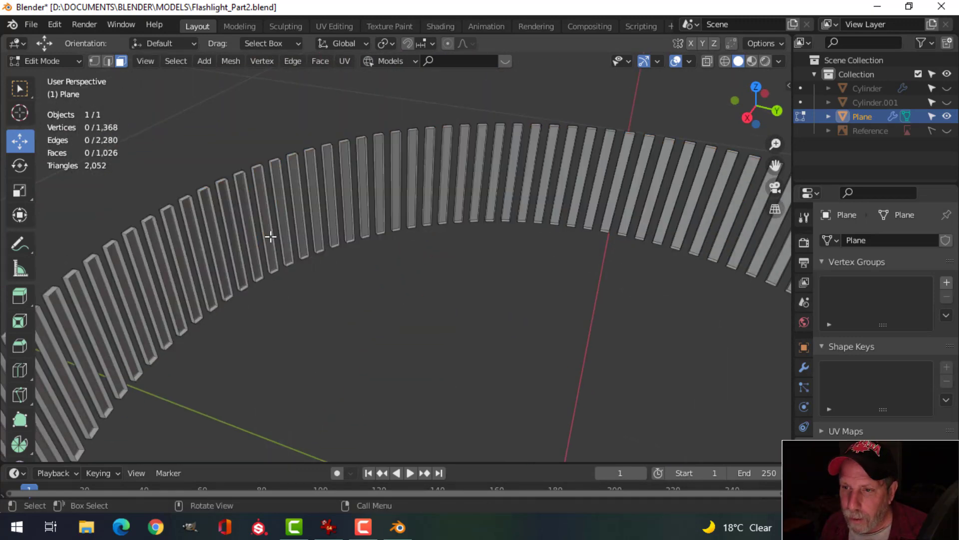
Step: Check the ring for leftover inner faces, return to Object Mode and deselect the ribs
middle_click_drag(269, 234, 338, 249)
scroll(347, 230, "down", 2)
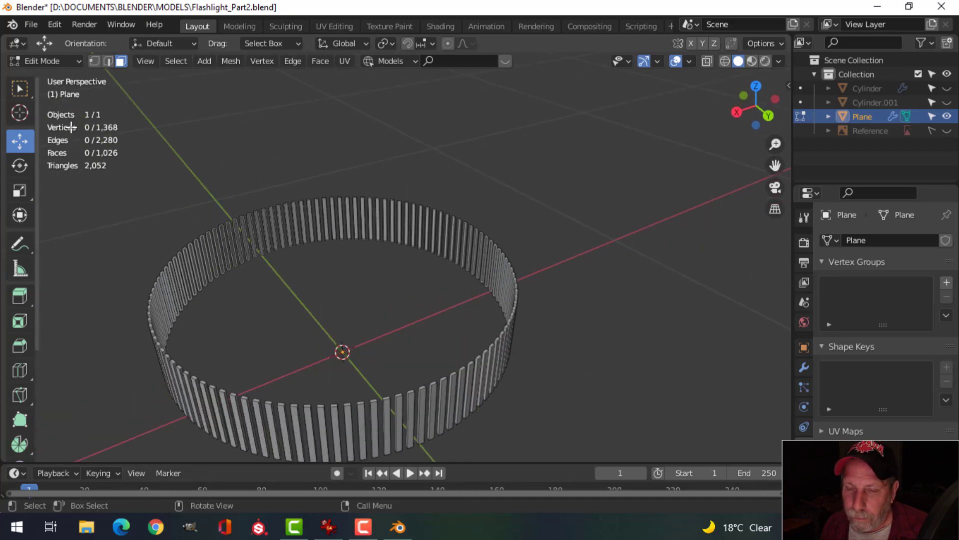
key("Tab")
left_click(340, 188)
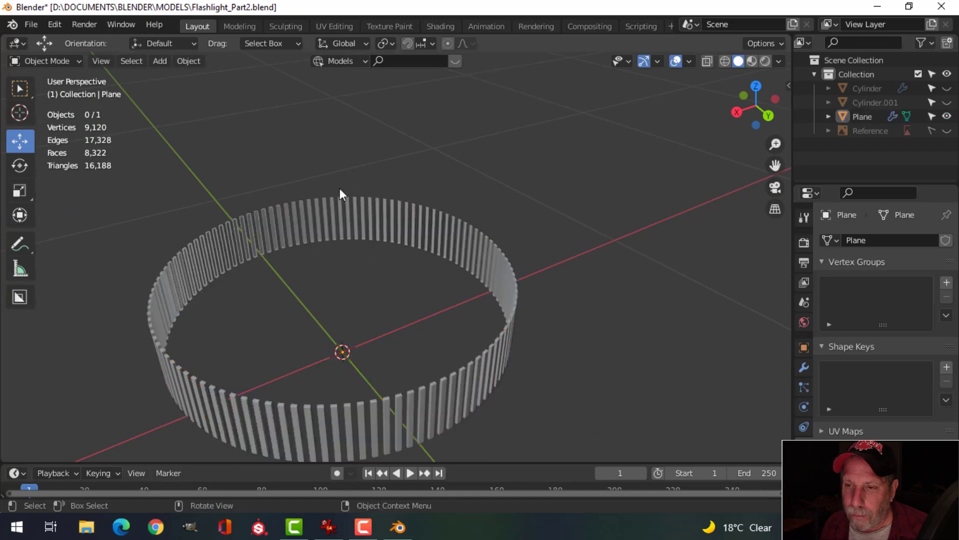
Step: Unhide all objects, view the ribs on the cap, and hide the reference image
middle_click_drag(340, 187, 247, 152)
scroll(327, 221, "up", 3)
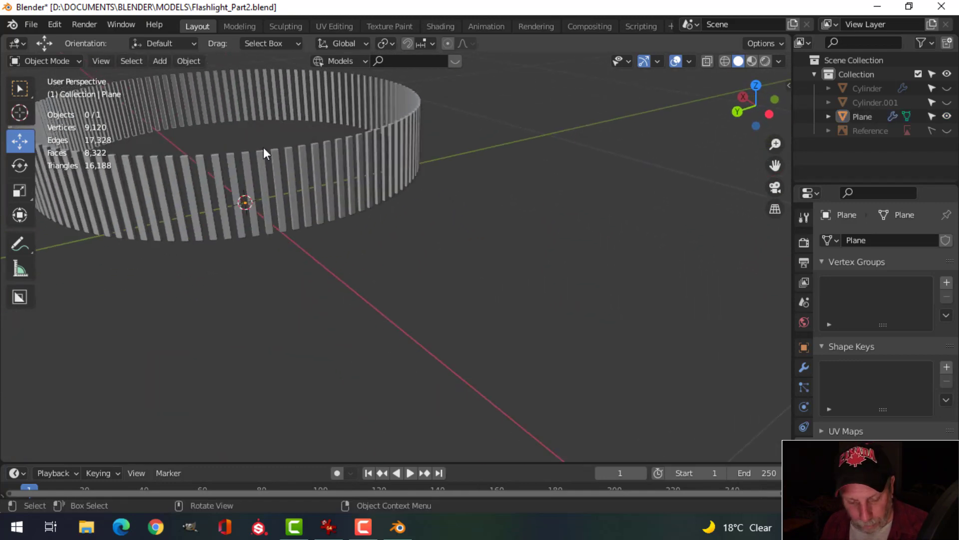
key("alt+h")
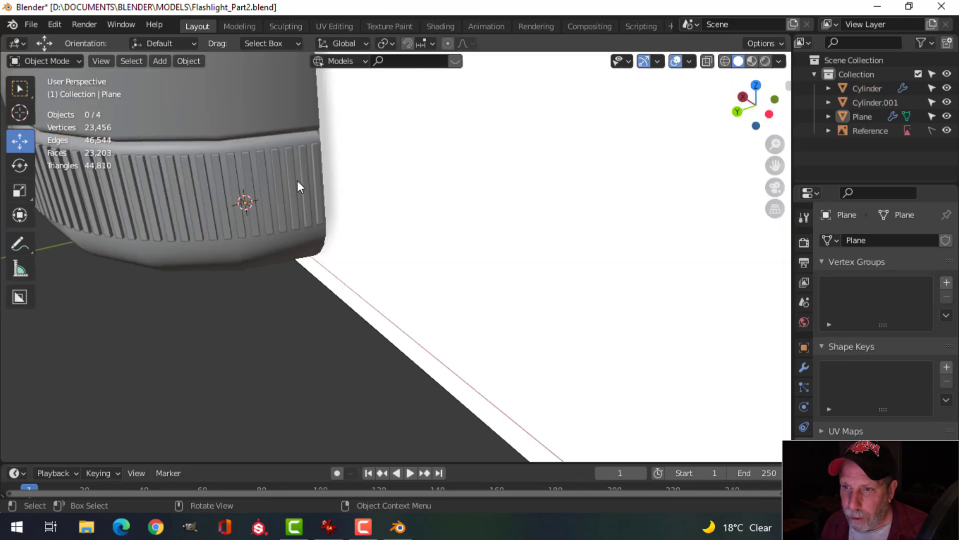
middle_click_drag(298, 181, 656, 200)
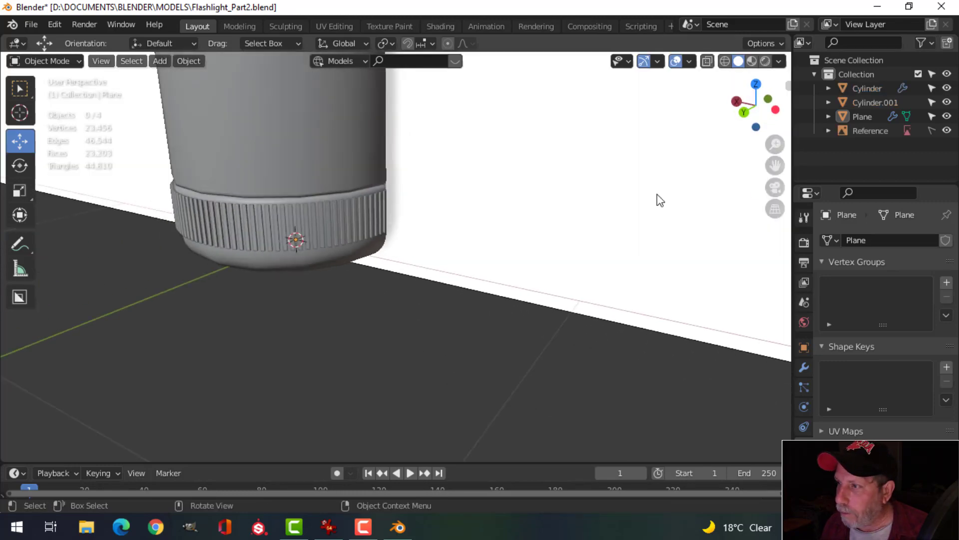
left_click(947, 130)
Step: Select all geometry of the rib ring in Edit Mode and set the transform pivot to Median Point
middle_click_drag(425, 258, 409, 160)
scroll(437, 280, "up", 3)
left_click(448, 261)
key("Tab")
key("a")
left_click(385, 43)
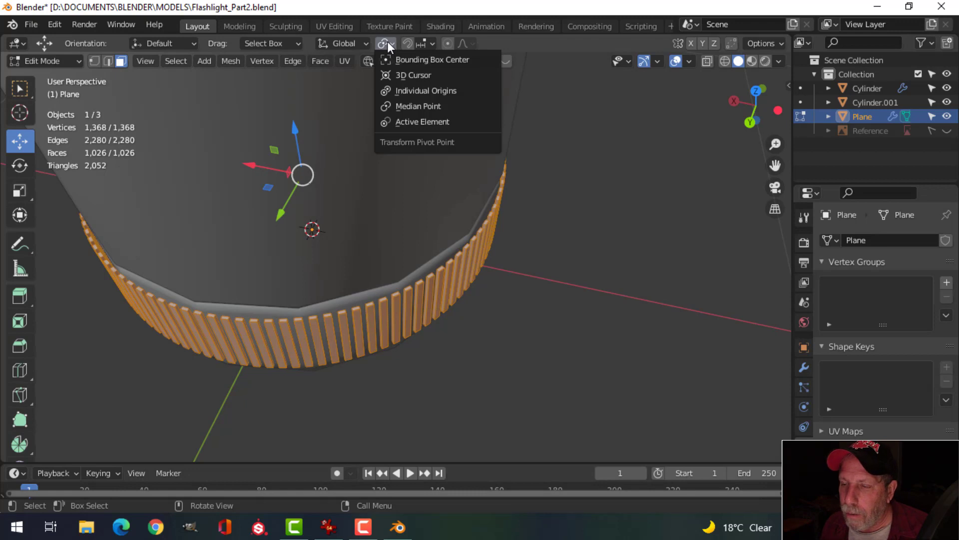
left_click(421, 108)
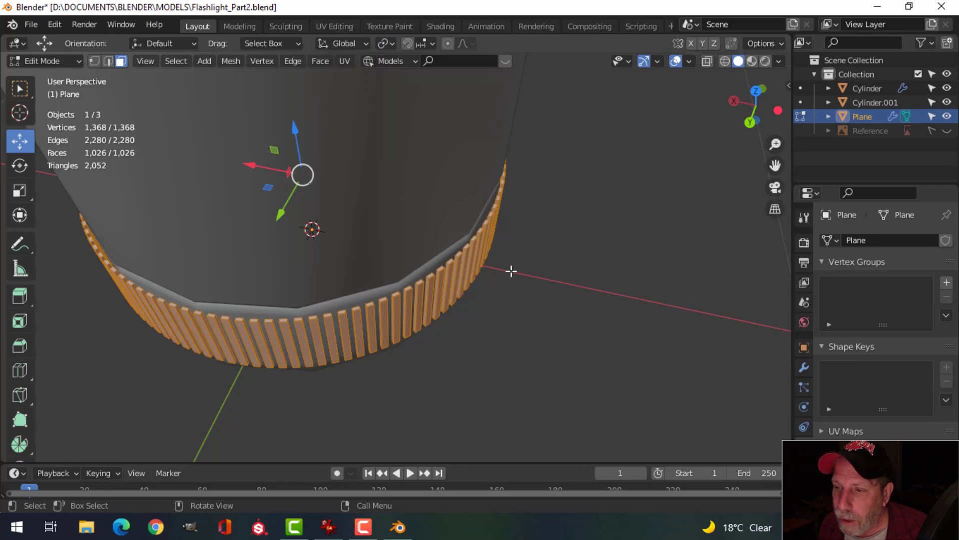
Step: Scale the whole rib ring down very slightly so the ribs sit against the tail cap
scroll(511, 271, "up", 2)
middle_click_drag(486, 266, 454, 243, "shift")
scroll(448, 233, "up", 4)
key("s")
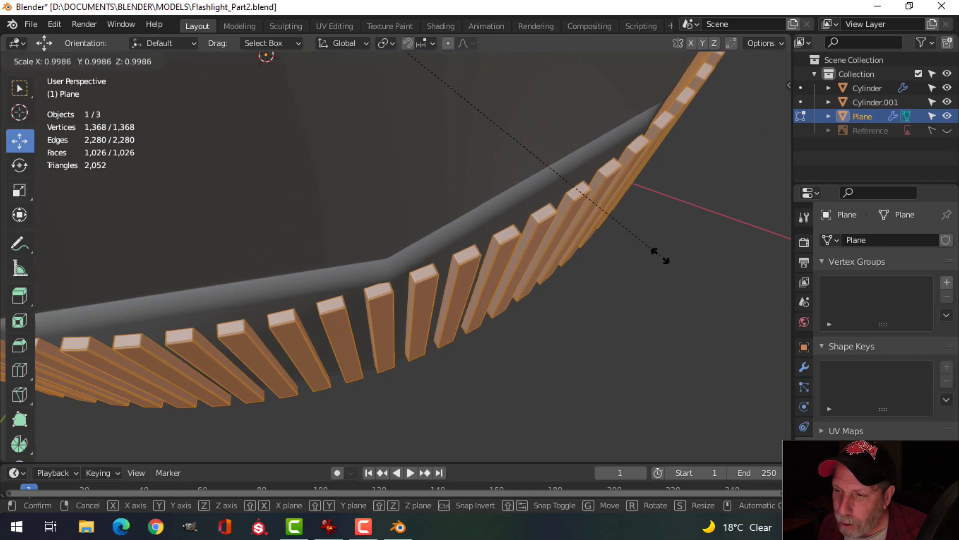
left_click(638, 253)
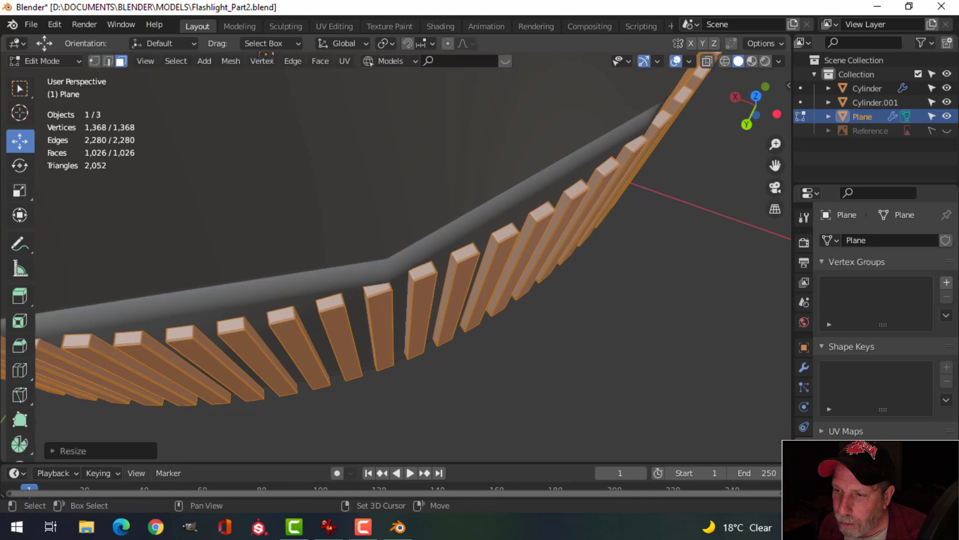
Step: Return to Object Mode, deselect the ribs, and look over how they fit on the cap
scroll(616, 251, "down", 4)
left_click(540, 268)
middle_click_drag(540, 267, 505, 275)
key("Tab")
scroll(492, 229, "down", 4)
left_click(491, 229)
scroll(475, 208, "down", 4)
scroll(476, 215, "up", 6)
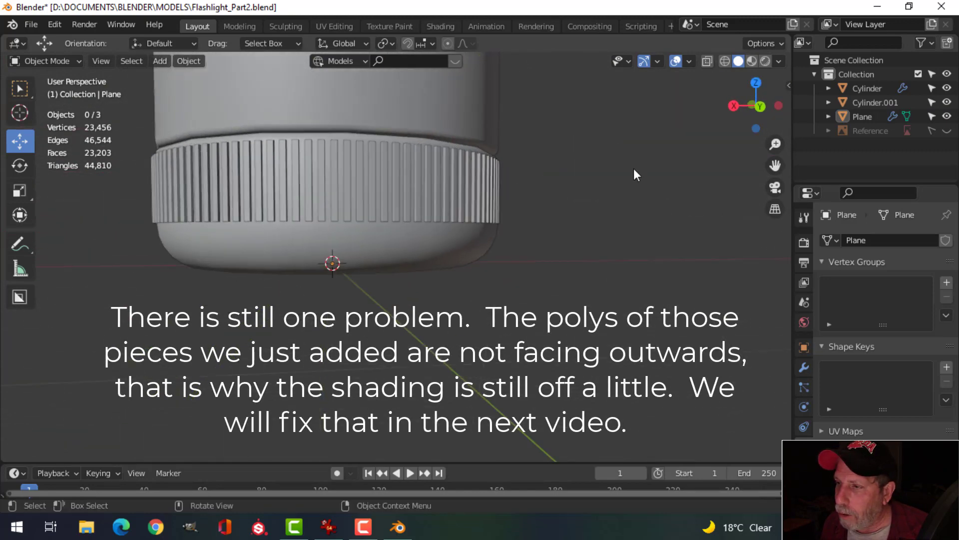
Step: Turn on Cavity in the viewport shading and view the whole tail cap
left_click(778, 60)
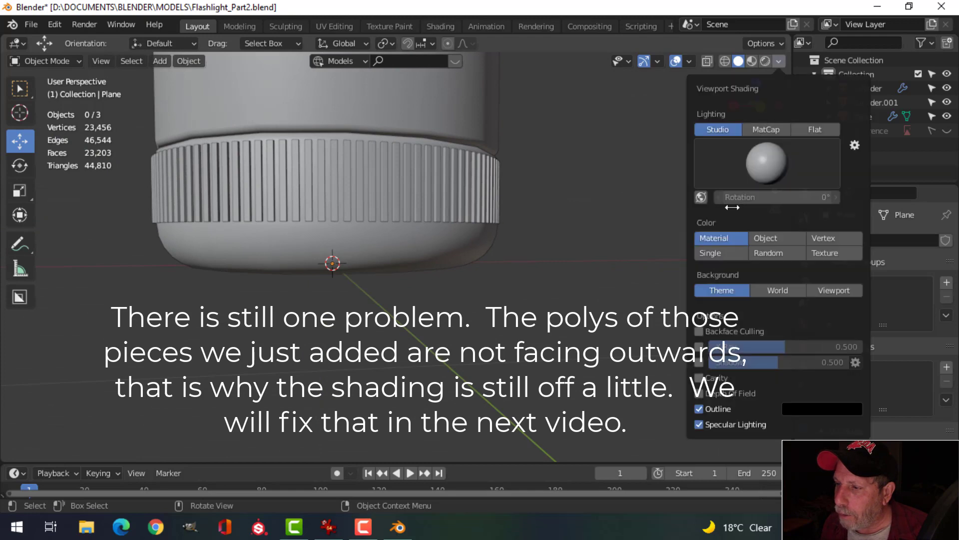
left_click(698, 377)
middle_click_drag(517, 201, 507, 225)
scroll(507, 225, "down", 6)
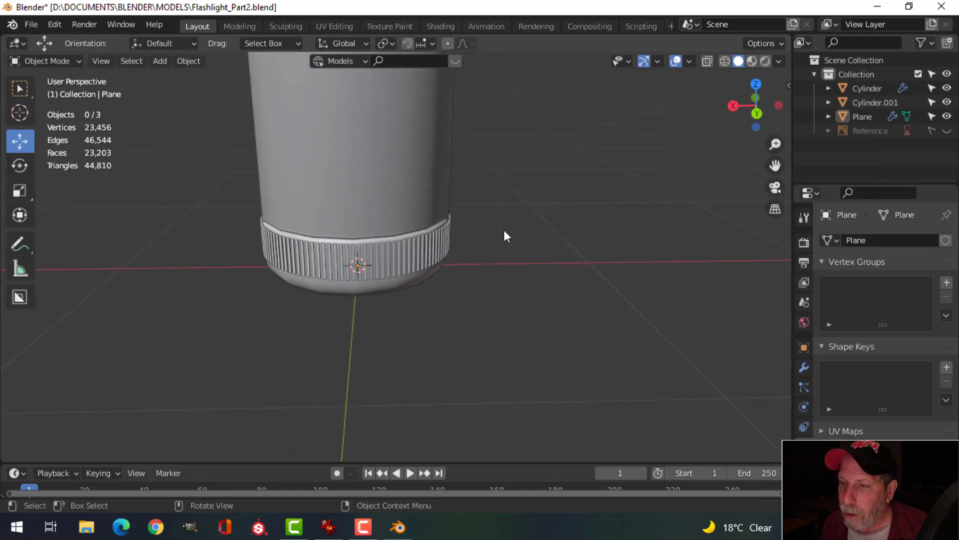
Step: Select all of the rib ring's geometry in Edit Mode and scale it up very slightly around the tail cap
middle_click_drag(492, 259, 594, 216)
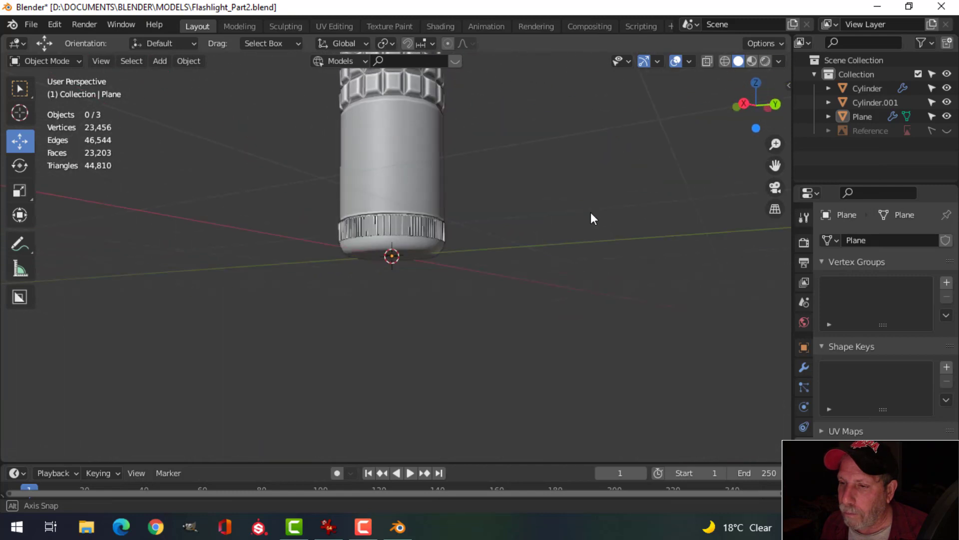
scroll(506, 242, "up", 4)
middle_click_drag(505, 241, 572, 240)
scroll(550, 238, "up", 3)
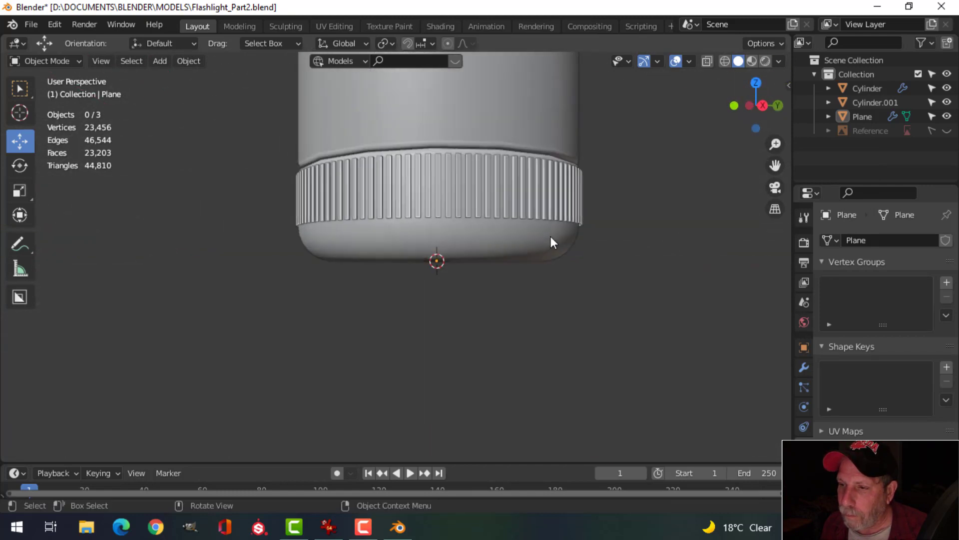
middle_click_drag(538, 213, 454, 239)
left_click(446, 281)
key("Tab")
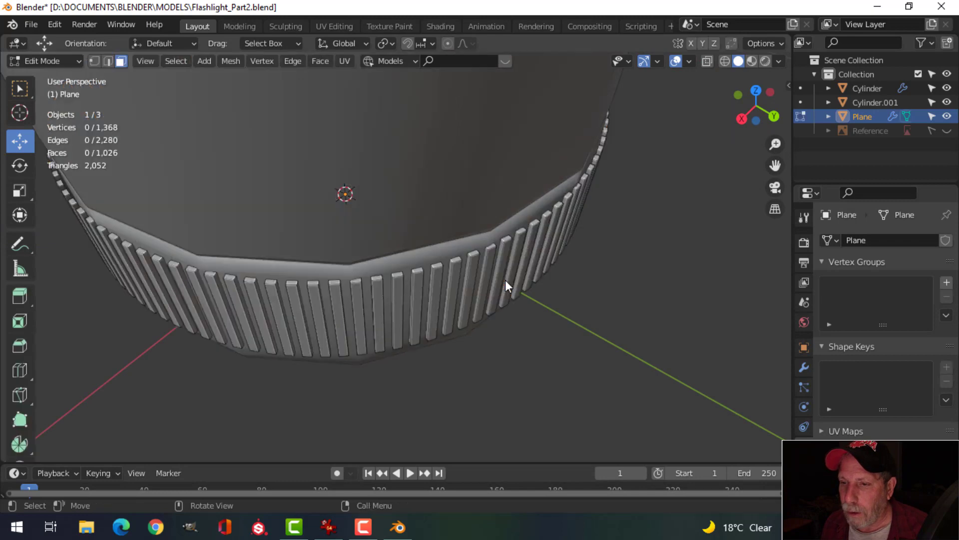
key("a")
key("s")
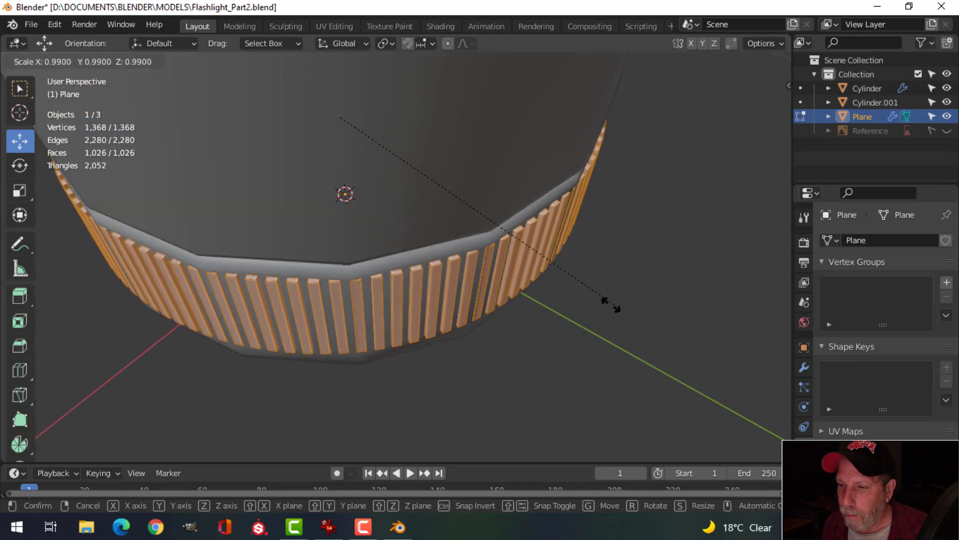
left_click(672, 306)
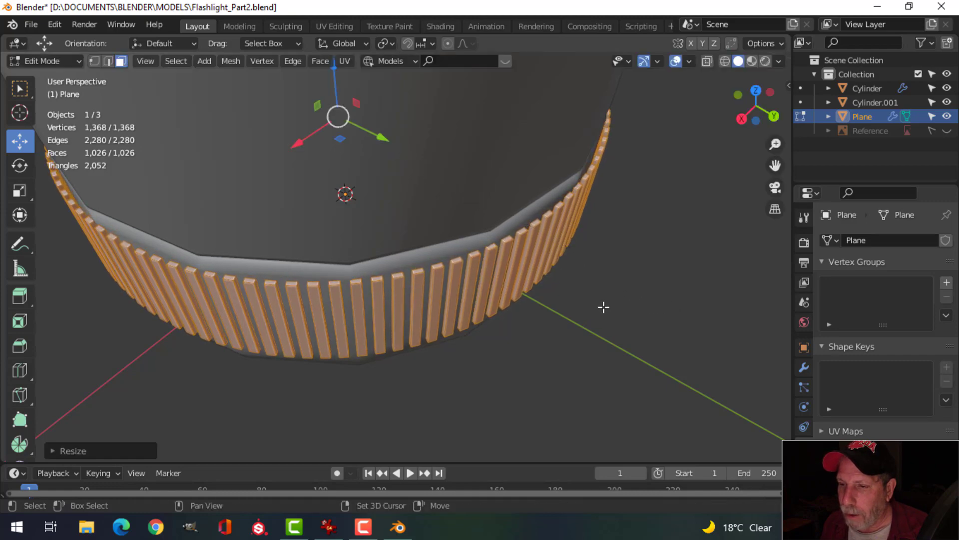
Step: Return to Object Mode, deselect the rib ring, and check the resized ribs on the tail cap
key("Tab")
scroll(563, 303, "down", 5)
left_click(567, 293)
middle_click_drag(569, 291, 590, 158)
scroll(412, 241, "down", 2)
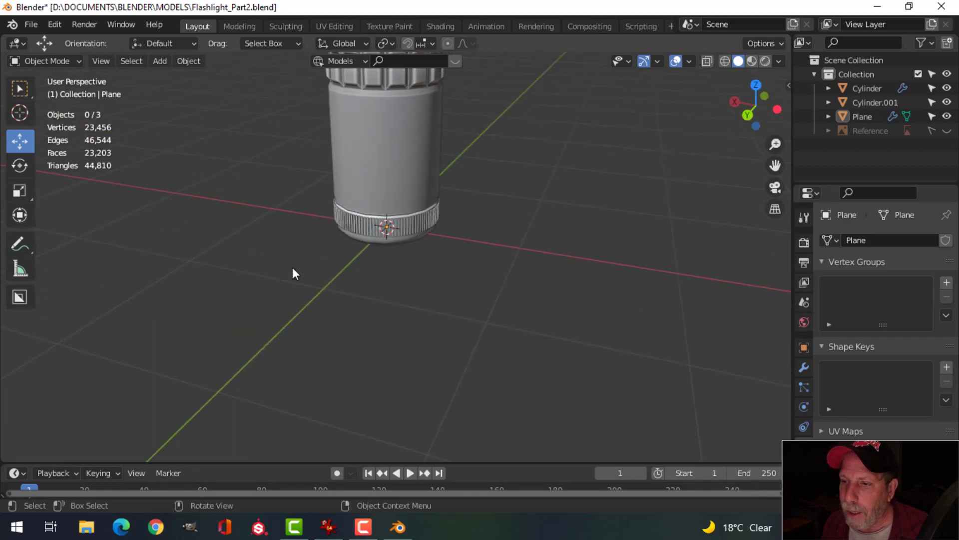
Step: Hide the viewport gizmos and overlays and inspect the flashlight from the tail cap up to the whole body
left_click(642, 62)
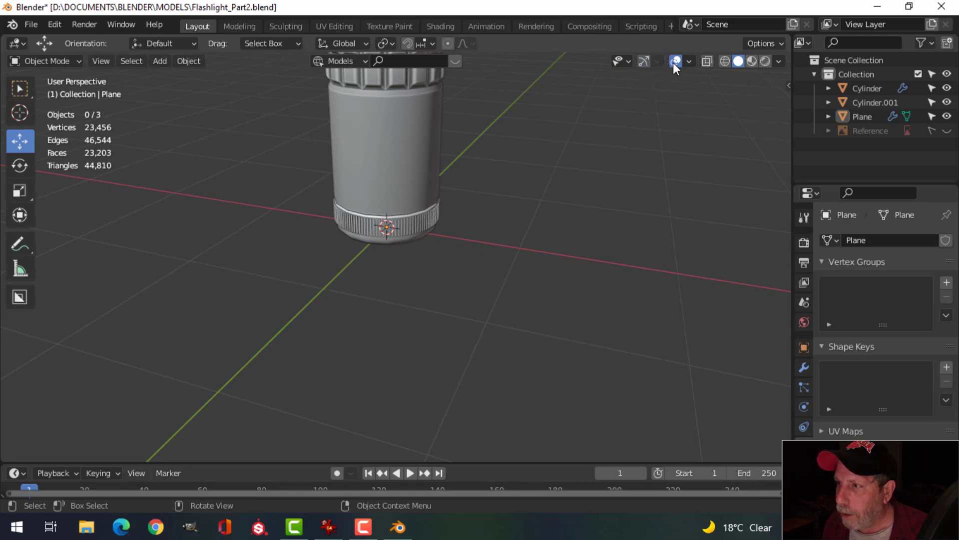
left_click(675, 62)
middle_click_drag(542, 162, 535, 304)
scroll(476, 274, "down", 2)
middle_click_drag(534, 305, 507, 213)
scroll(503, 257, "up", 3)
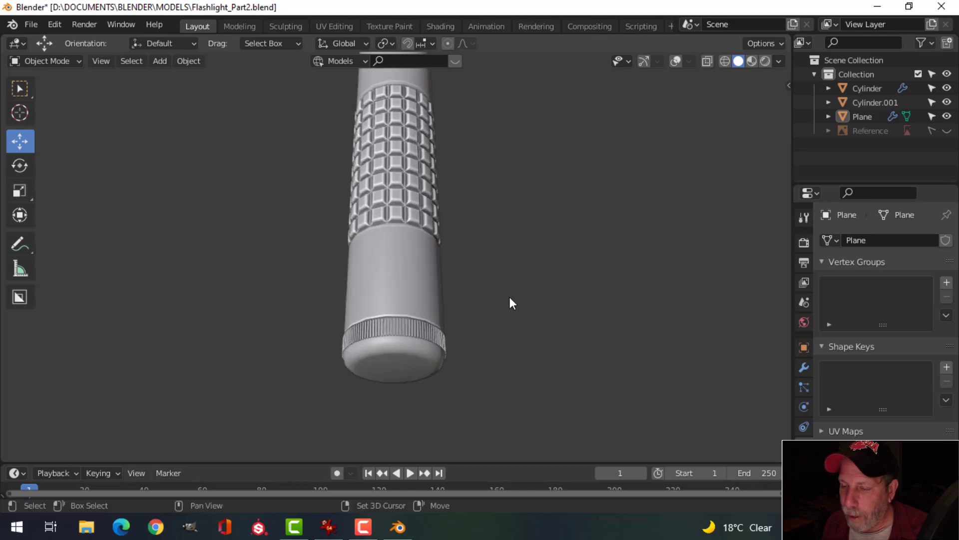
middle_click_drag(509, 300, 497, 263)
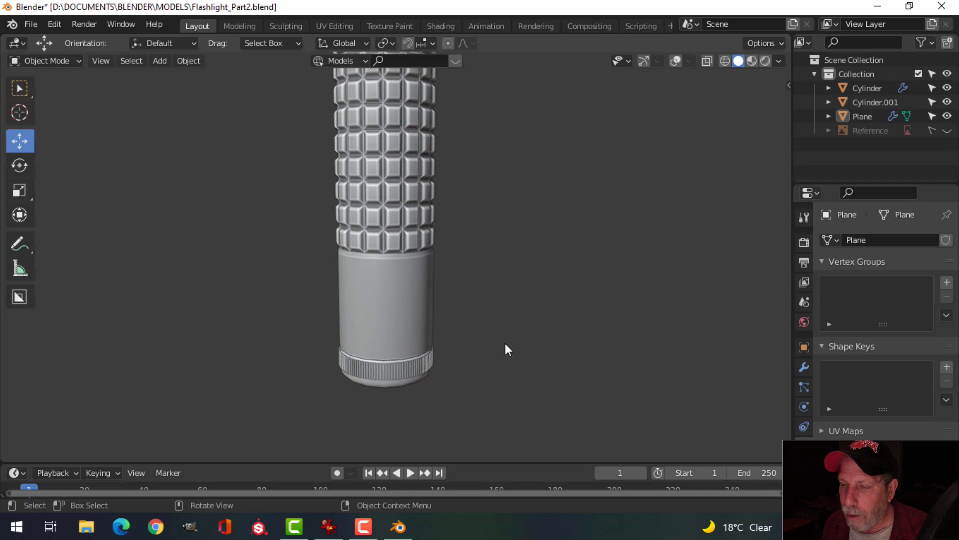
scroll(505, 345, "down", 4)
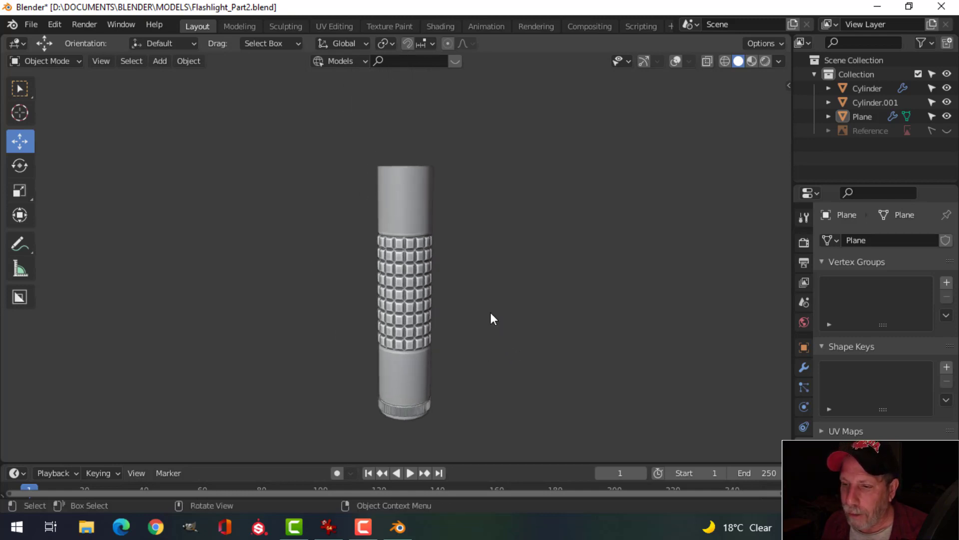
middle_click_drag(491, 313, 482, 276, "shift")
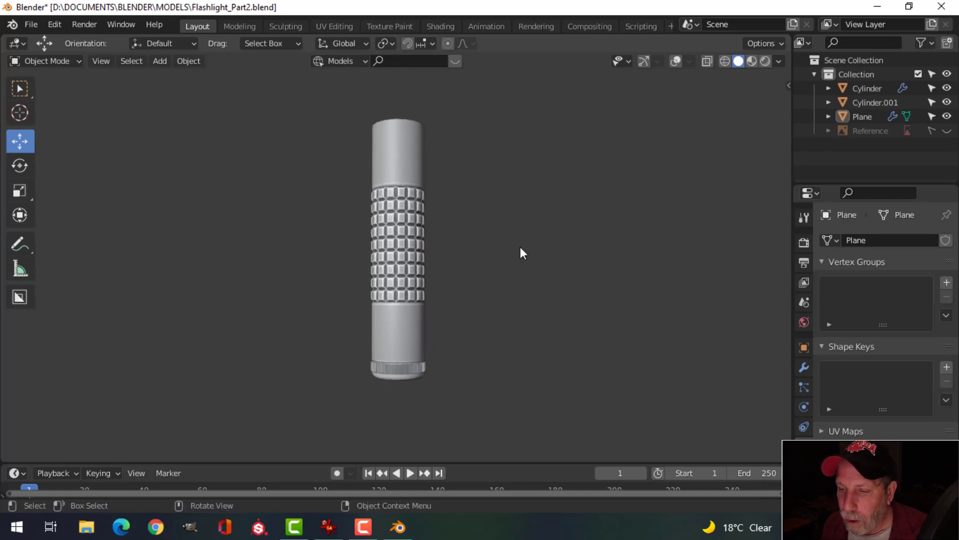